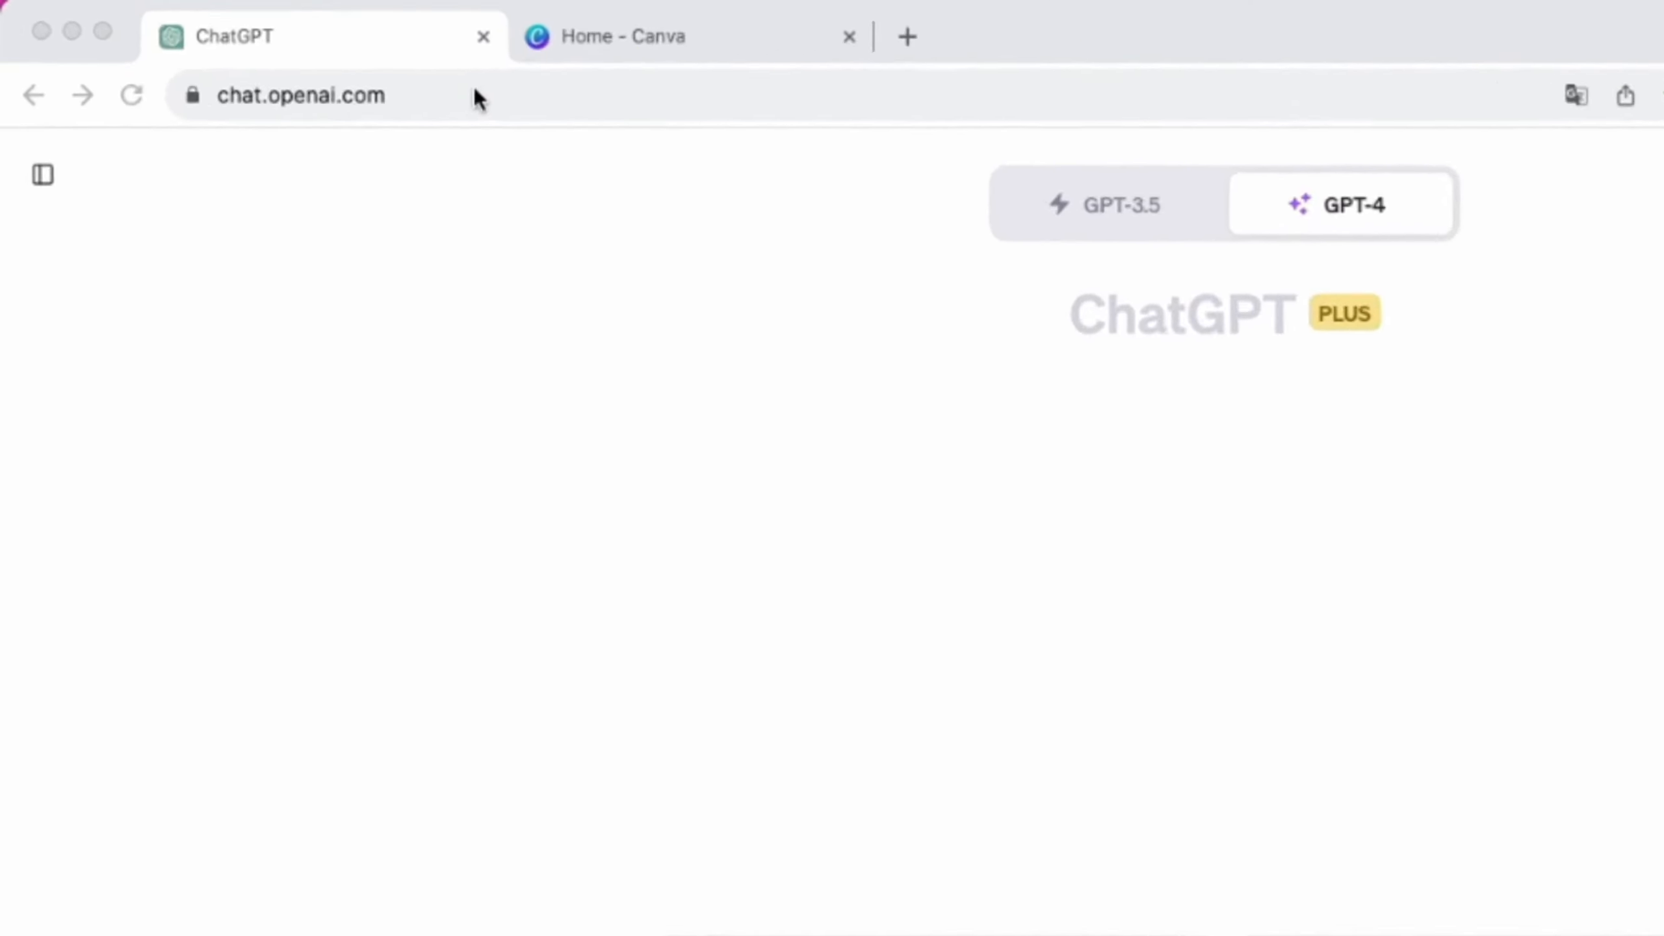
Switch to ChatGPT and submit the prompt "Give me 50 examples of short form YouTube channels that only require text".
{"action": "left_click", "coordinate": [407, 97]}
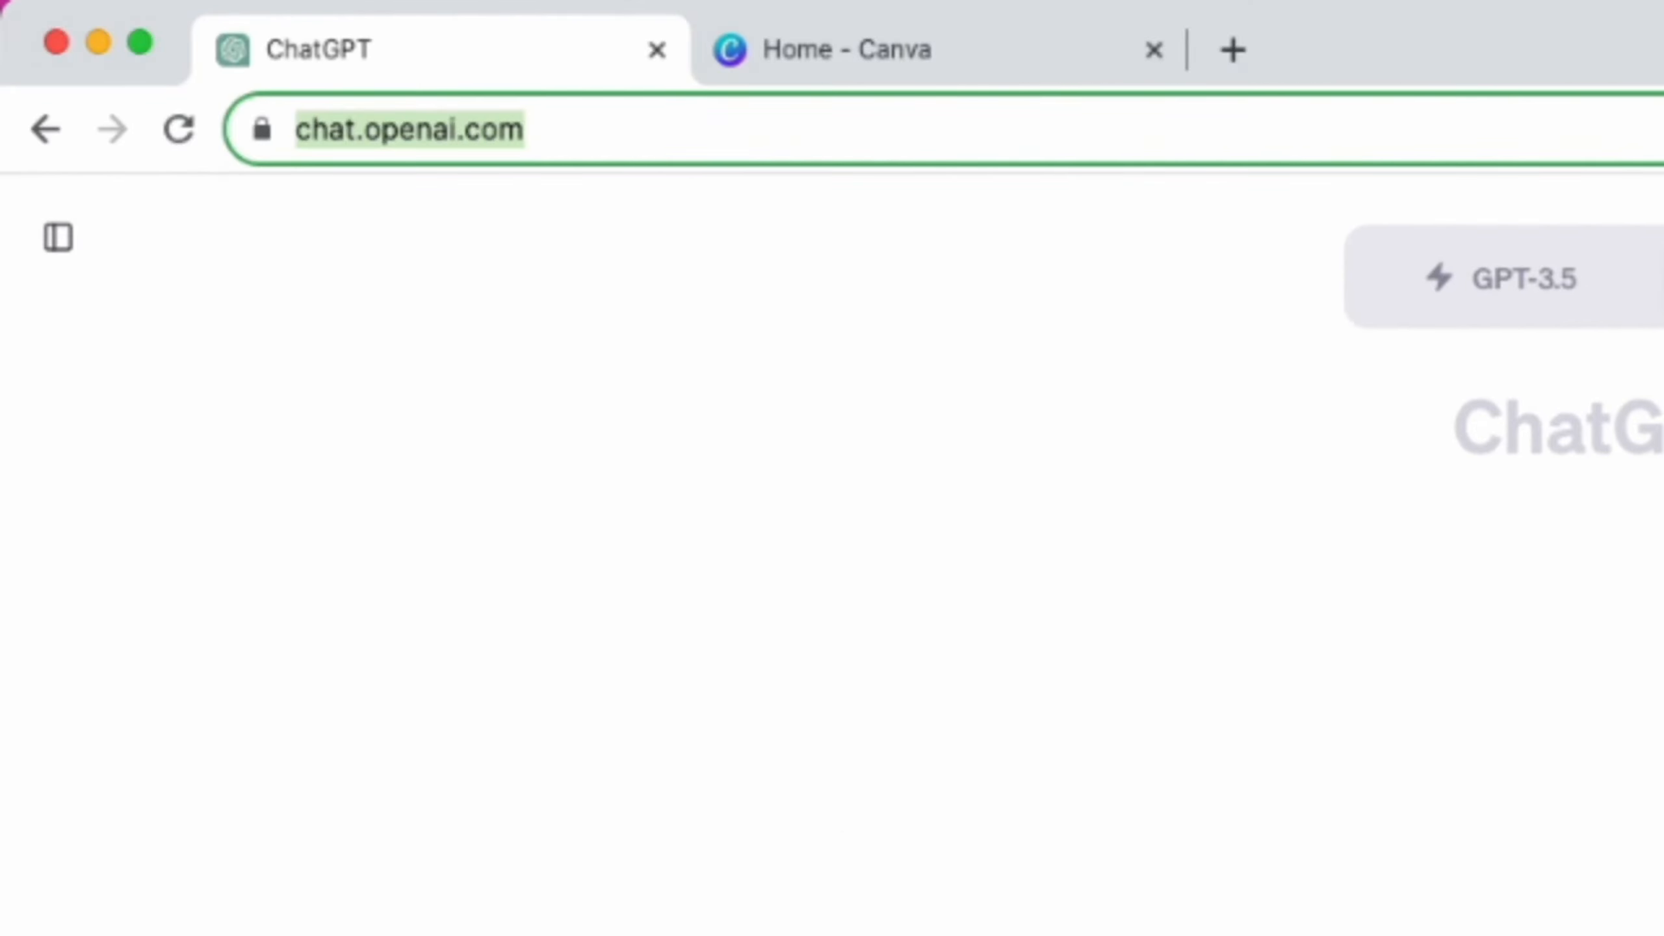
{"action": "left_click", "coordinate": [493, 816]}
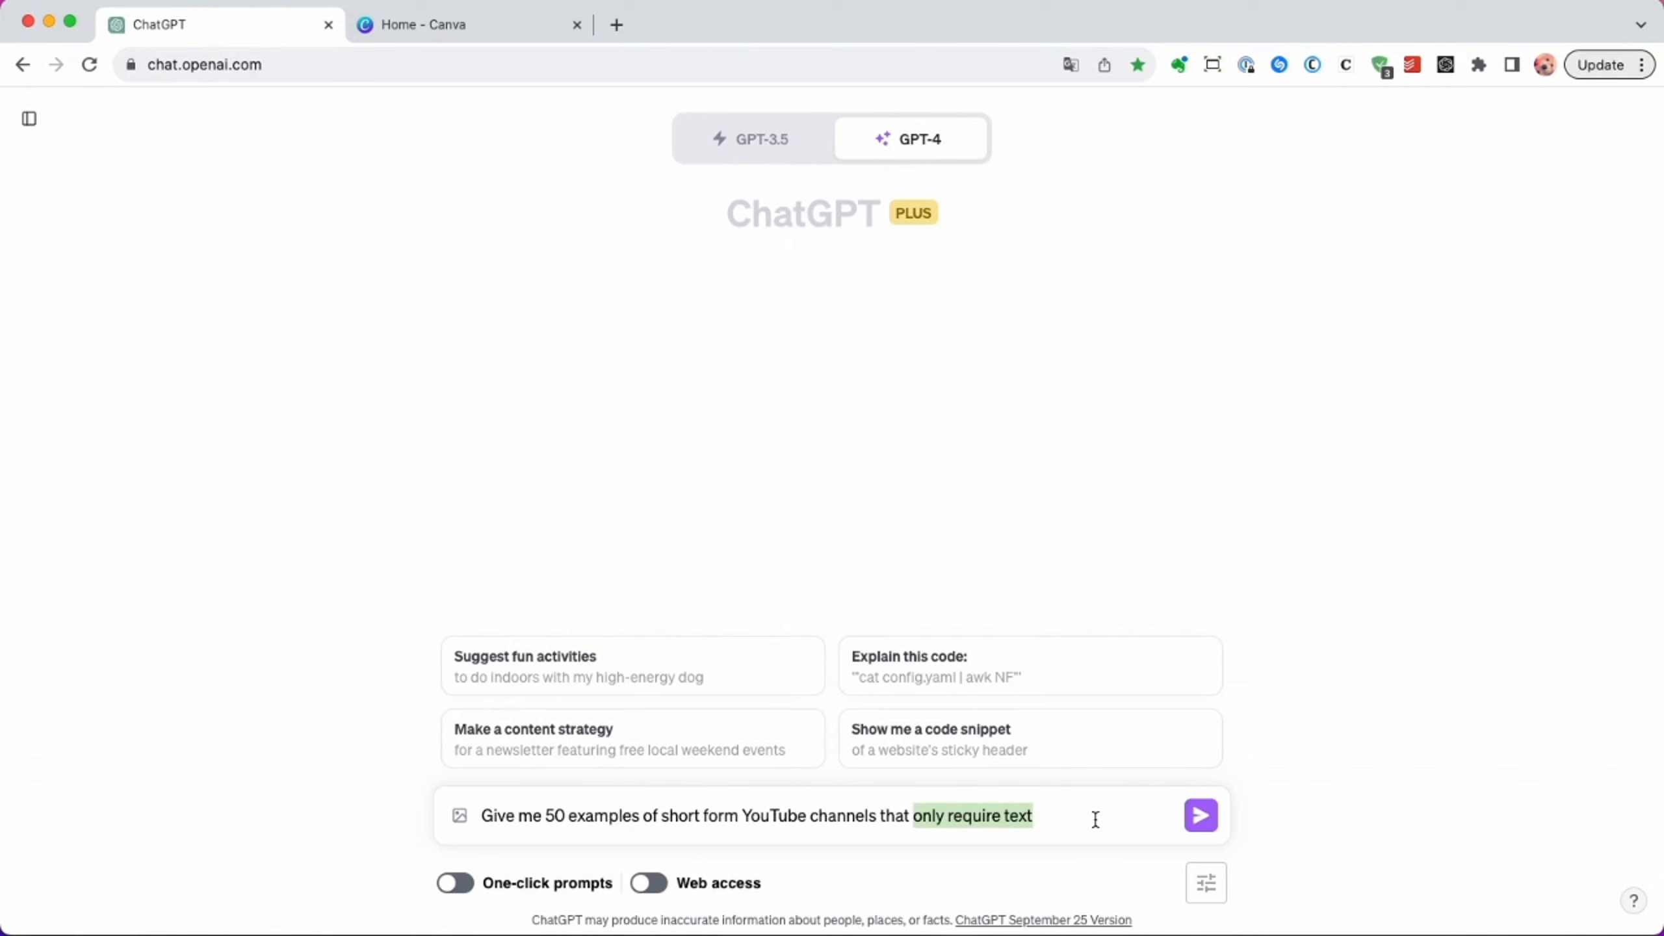
{"action": "left_click", "coordinate": [1211, 823]}
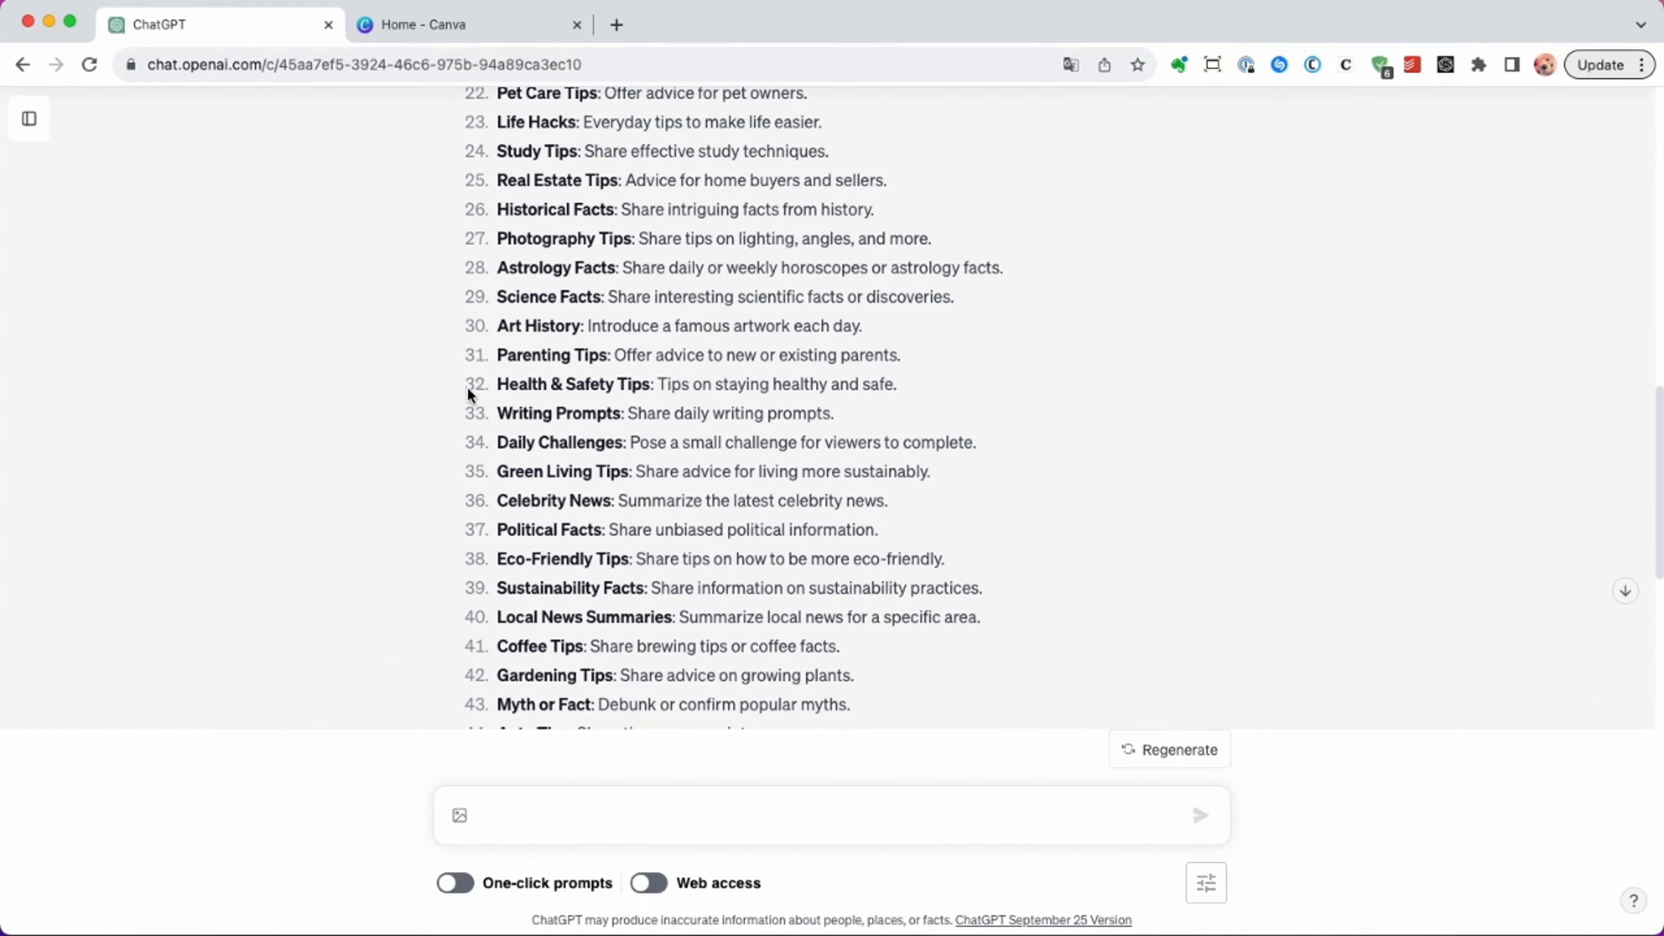
Review the generated list of text-only YouTube channel ideas, highlighting the Diet Tips entry.
{"action": "scroll", "coordinate": [1547, 401], "scroll_direction": "up", "scroll_amount": 10}
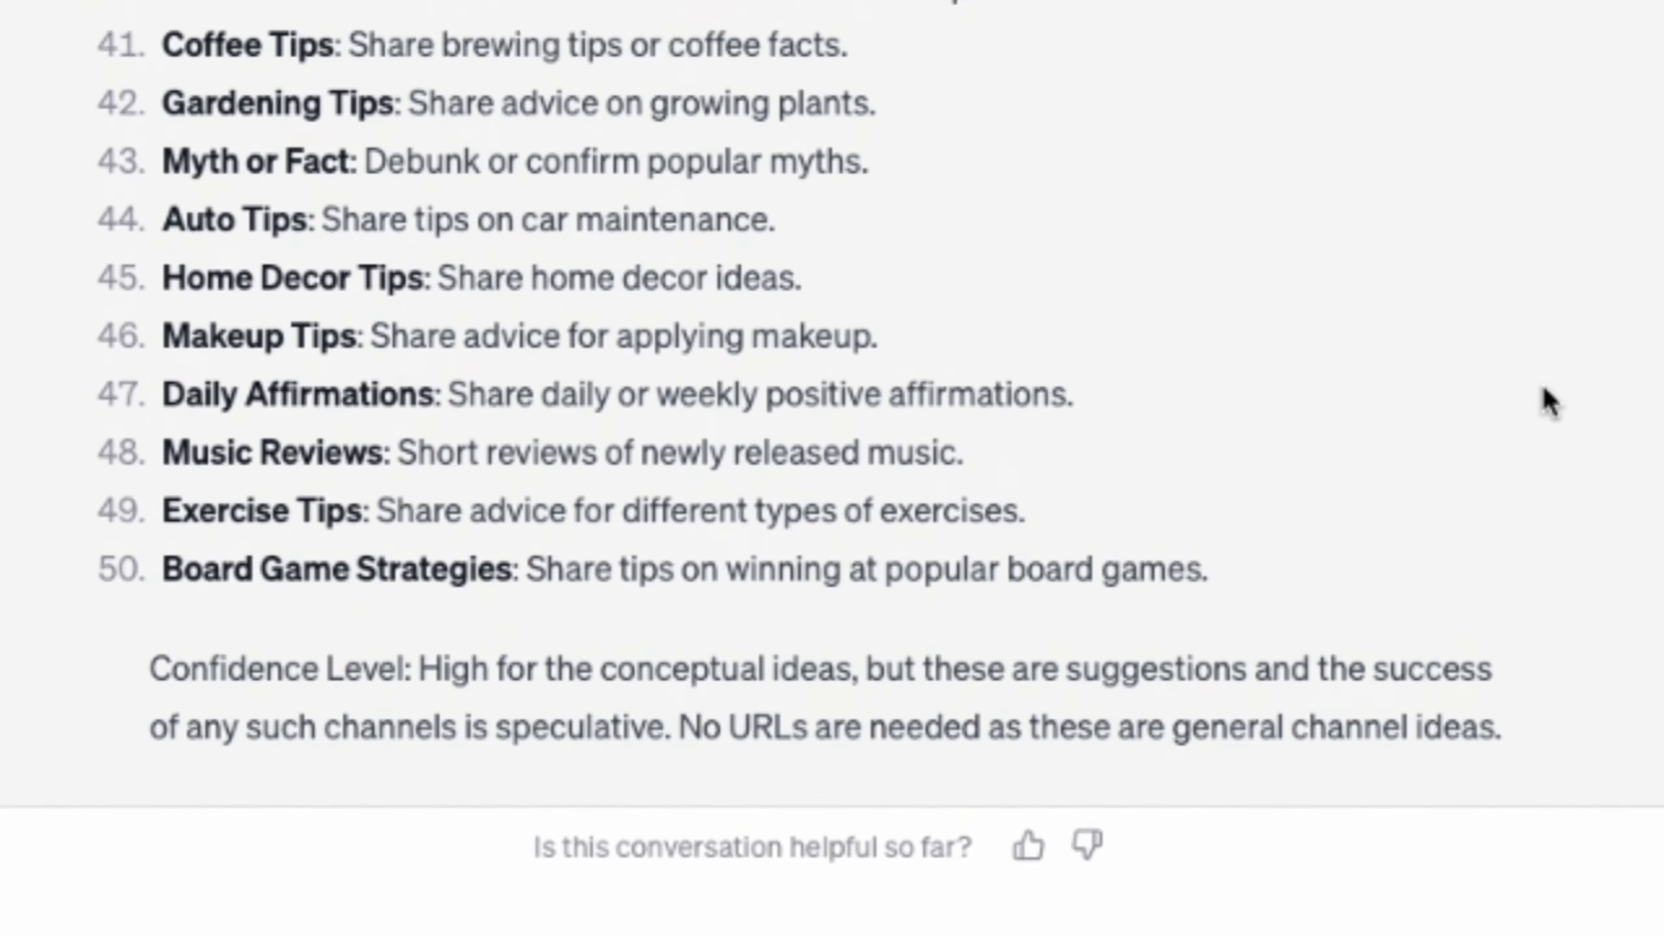
{"action": "scroll", "coordinate": [1548, 401], "scroll_direction": "up", "scroll_amount": 10}
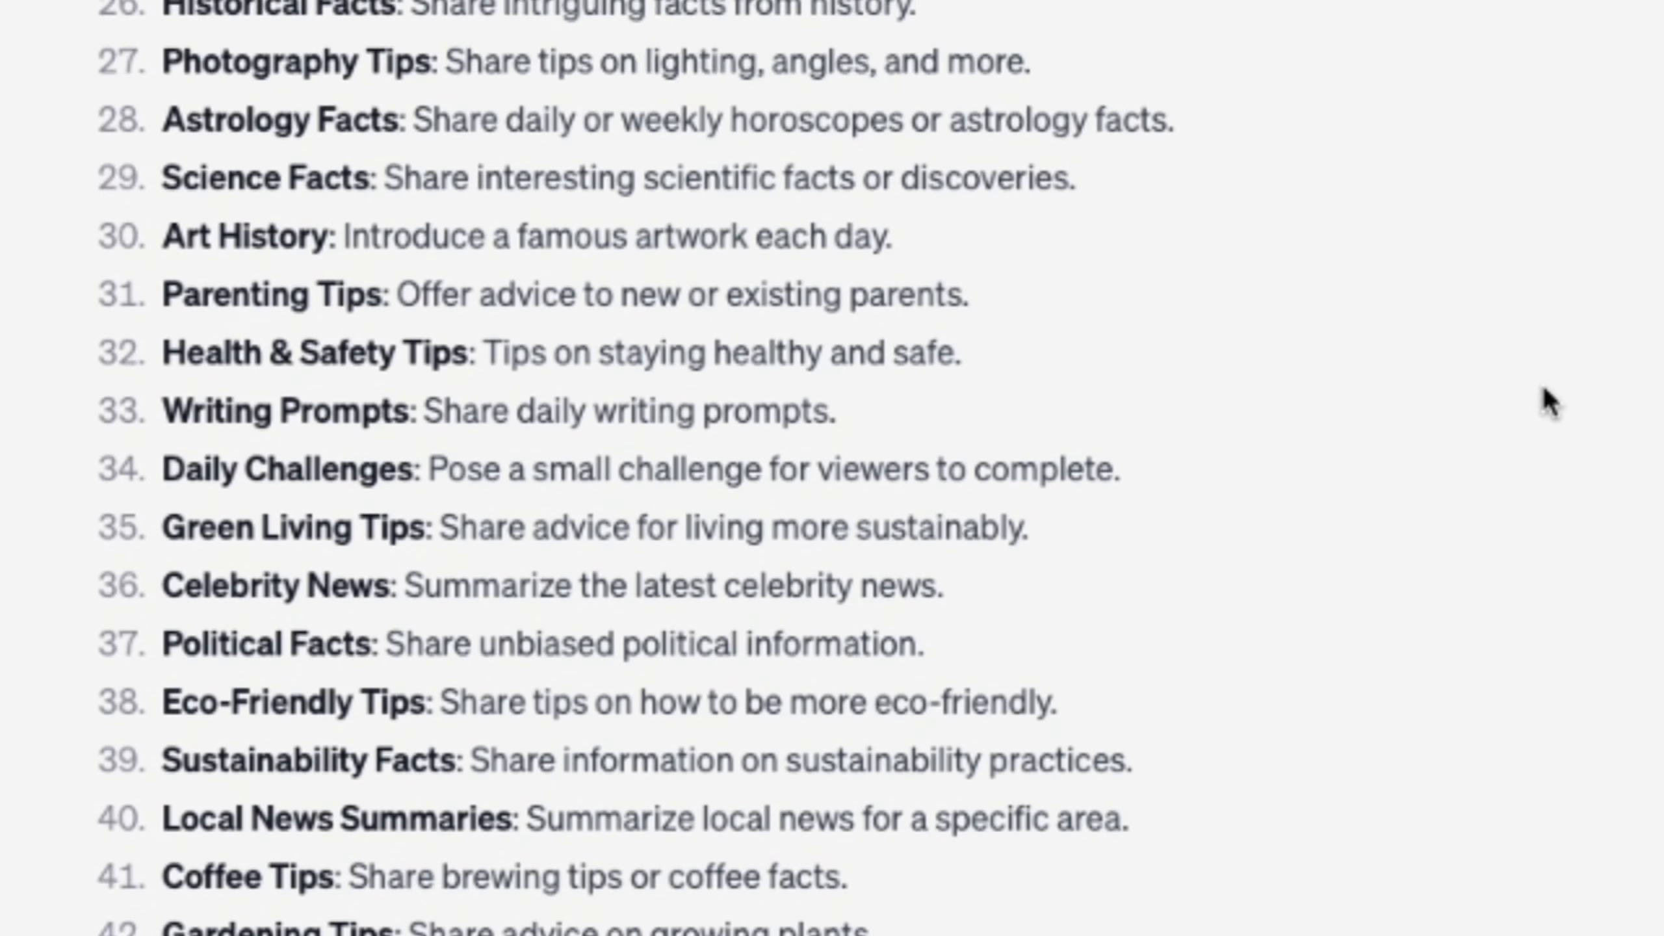
{"action": "scroll", "coordinate": [1548, 401], "scroll_direction": "up", "scroll_amount": 10}
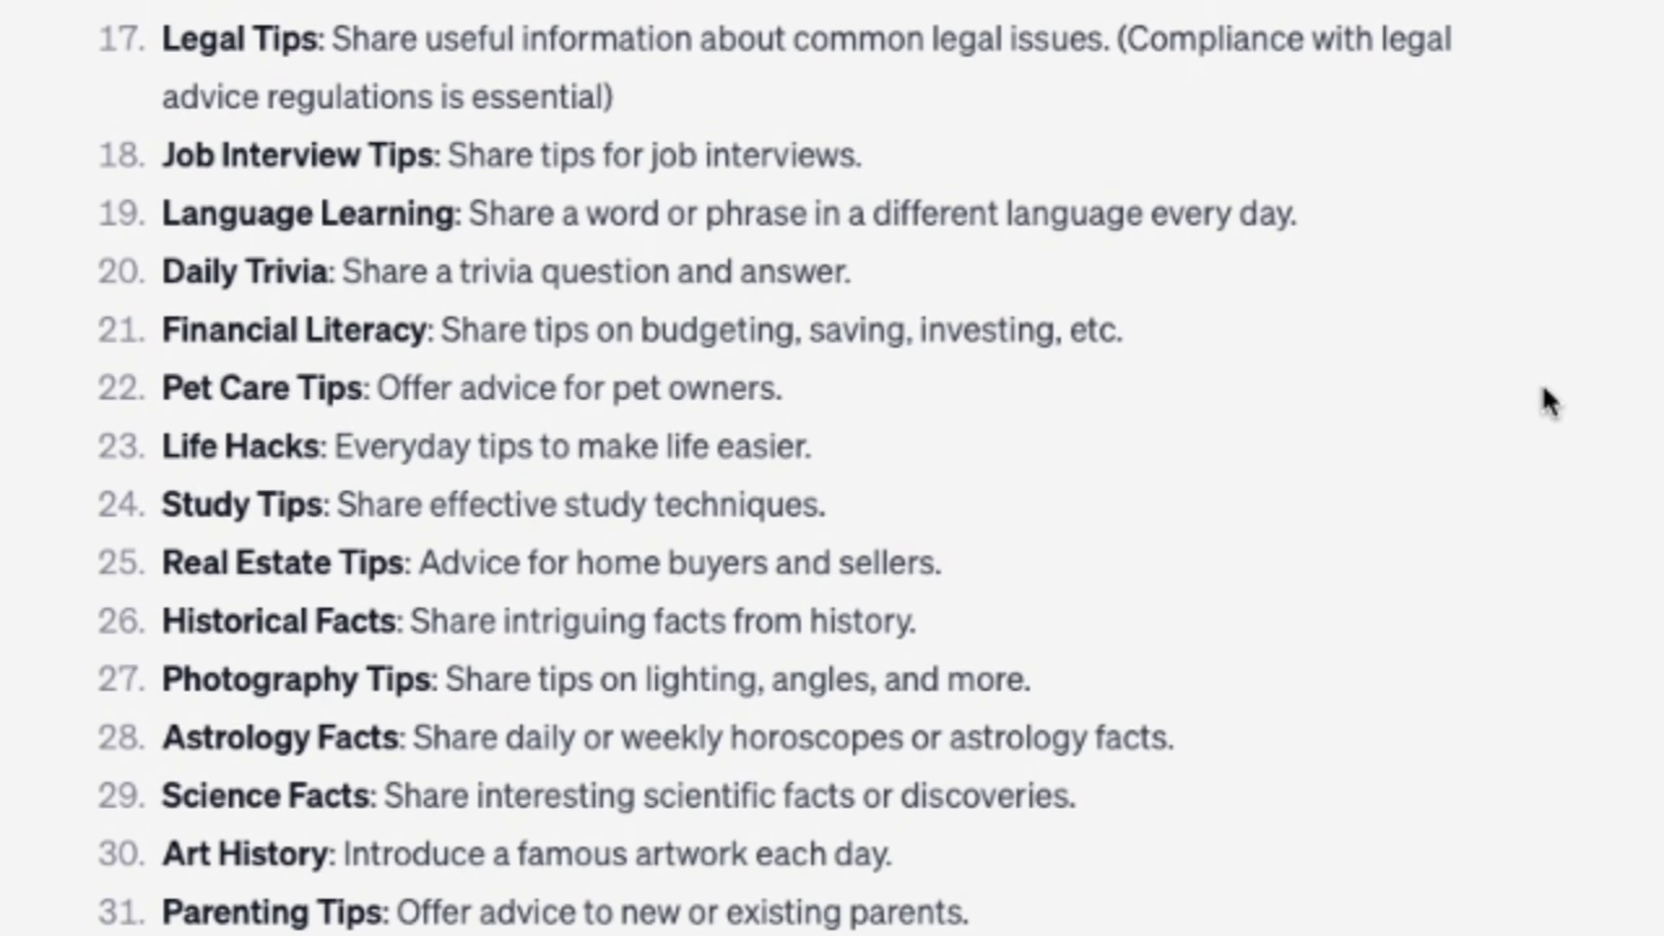
{"action": "scroll", "coordinate": [1548, 401], "scroll_direction": "up", "scroll_amount": 5}
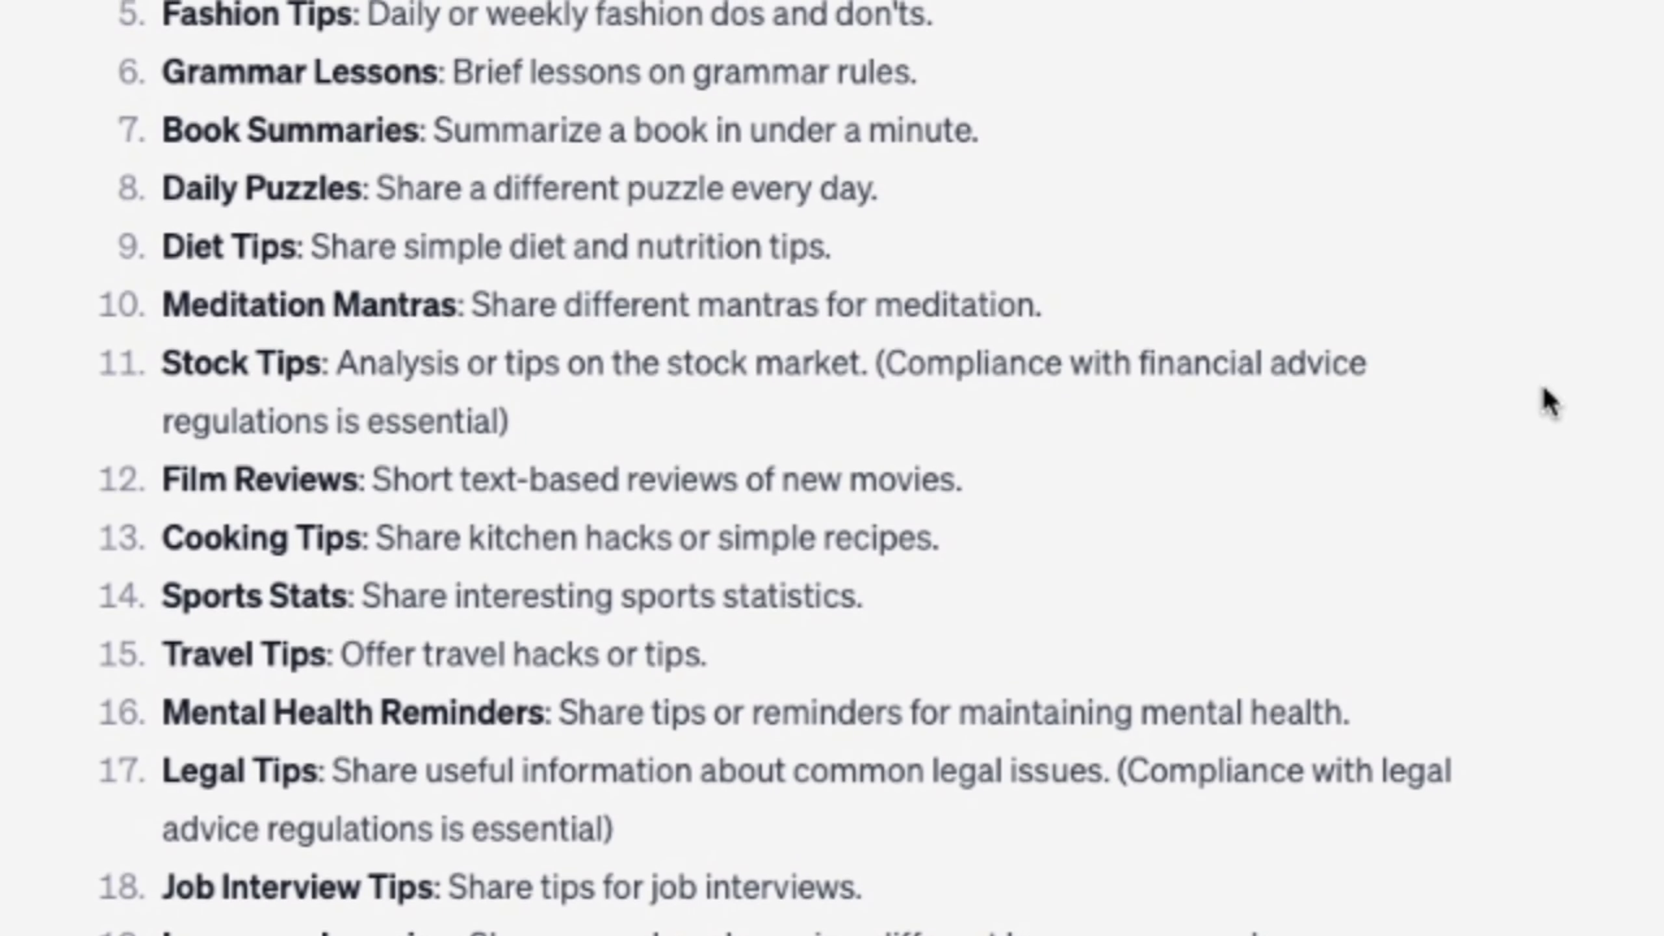
{"action": "scroll", "coordinate": [1547, 401], "scroll_direction": "down", "scroll_amount": 2}
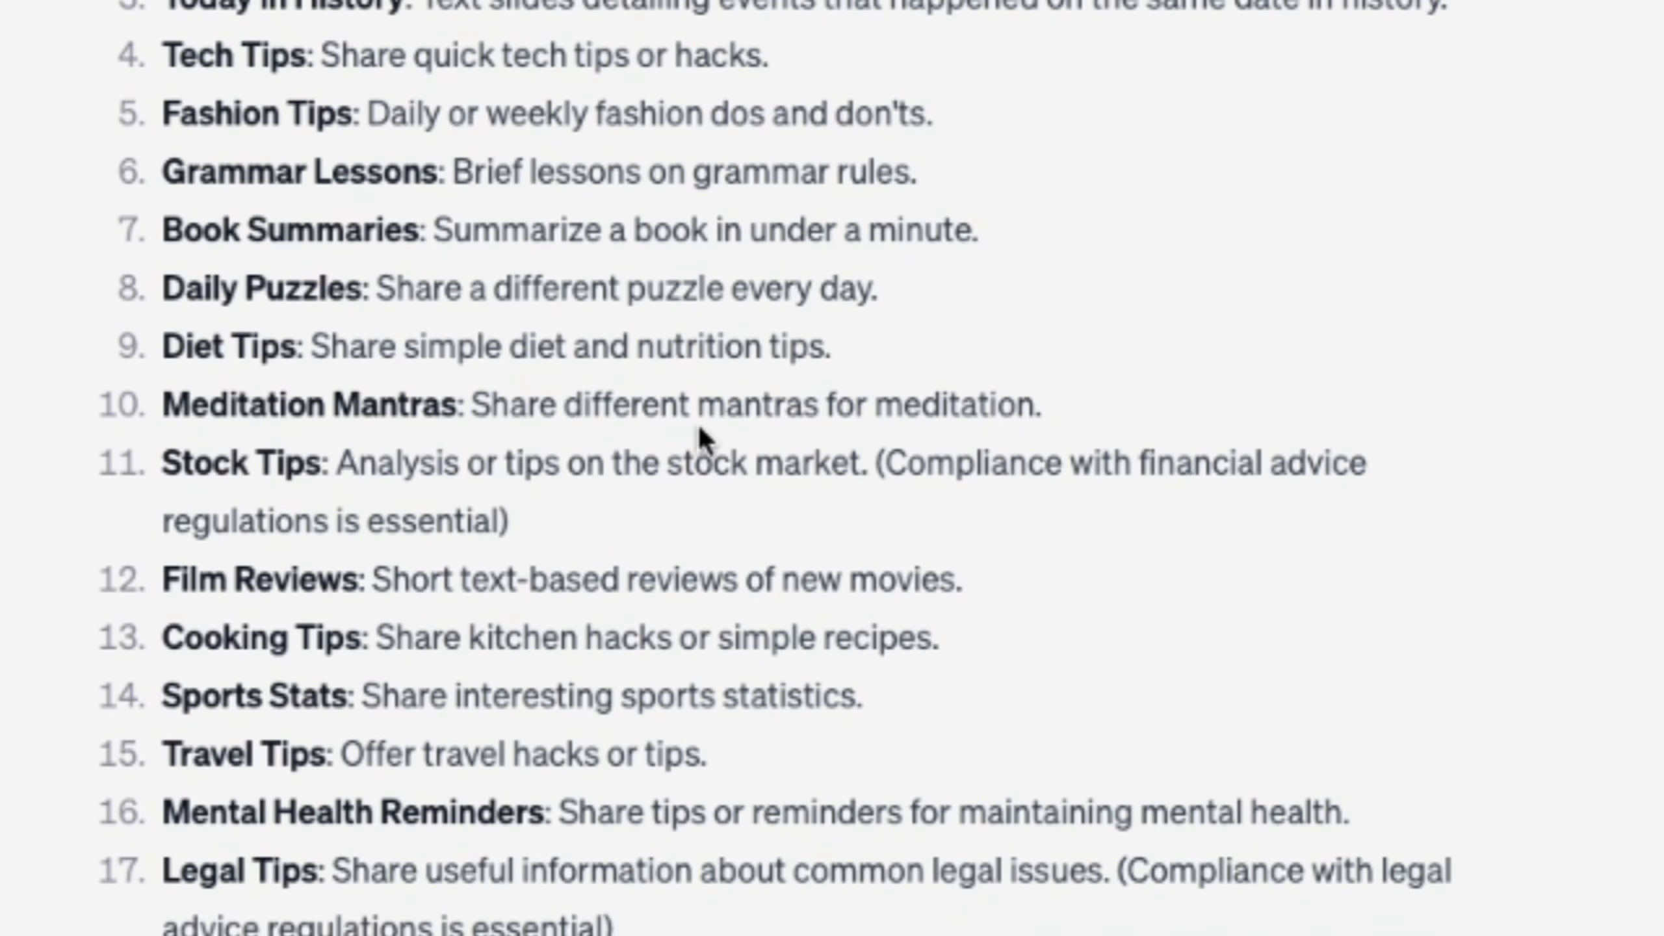
{"action": "left_click_drag", "start_coordinate": [841, 351], "coordinate": [138, 344]}
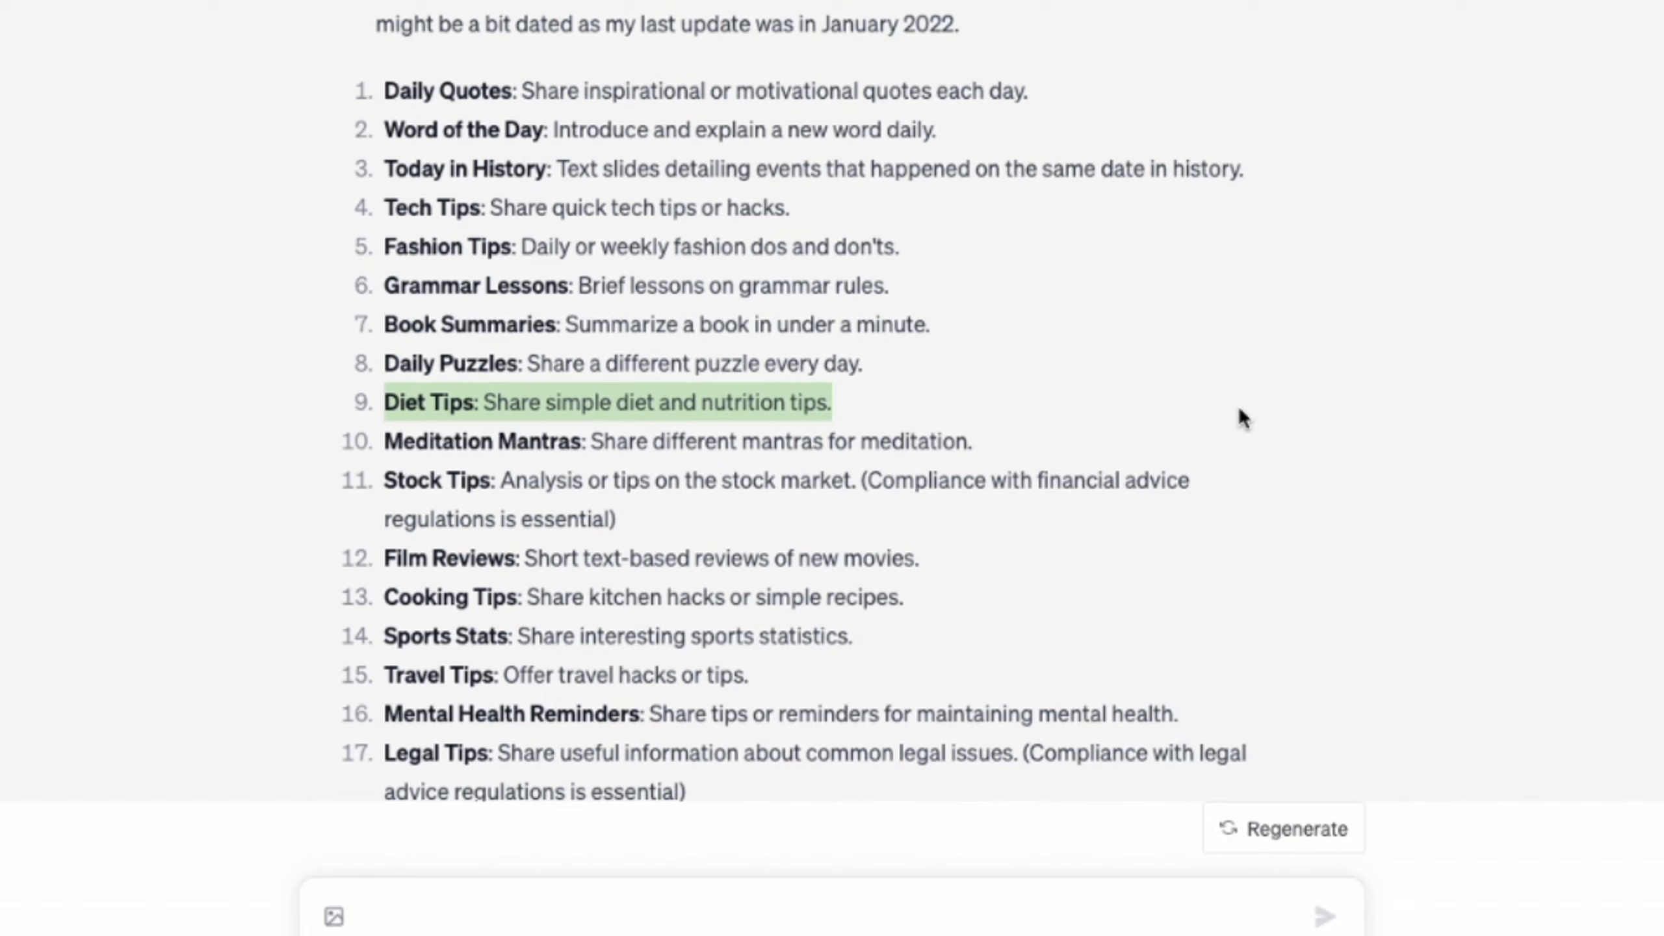
{"action": "left_click", "coordinate": [1439, 353]}
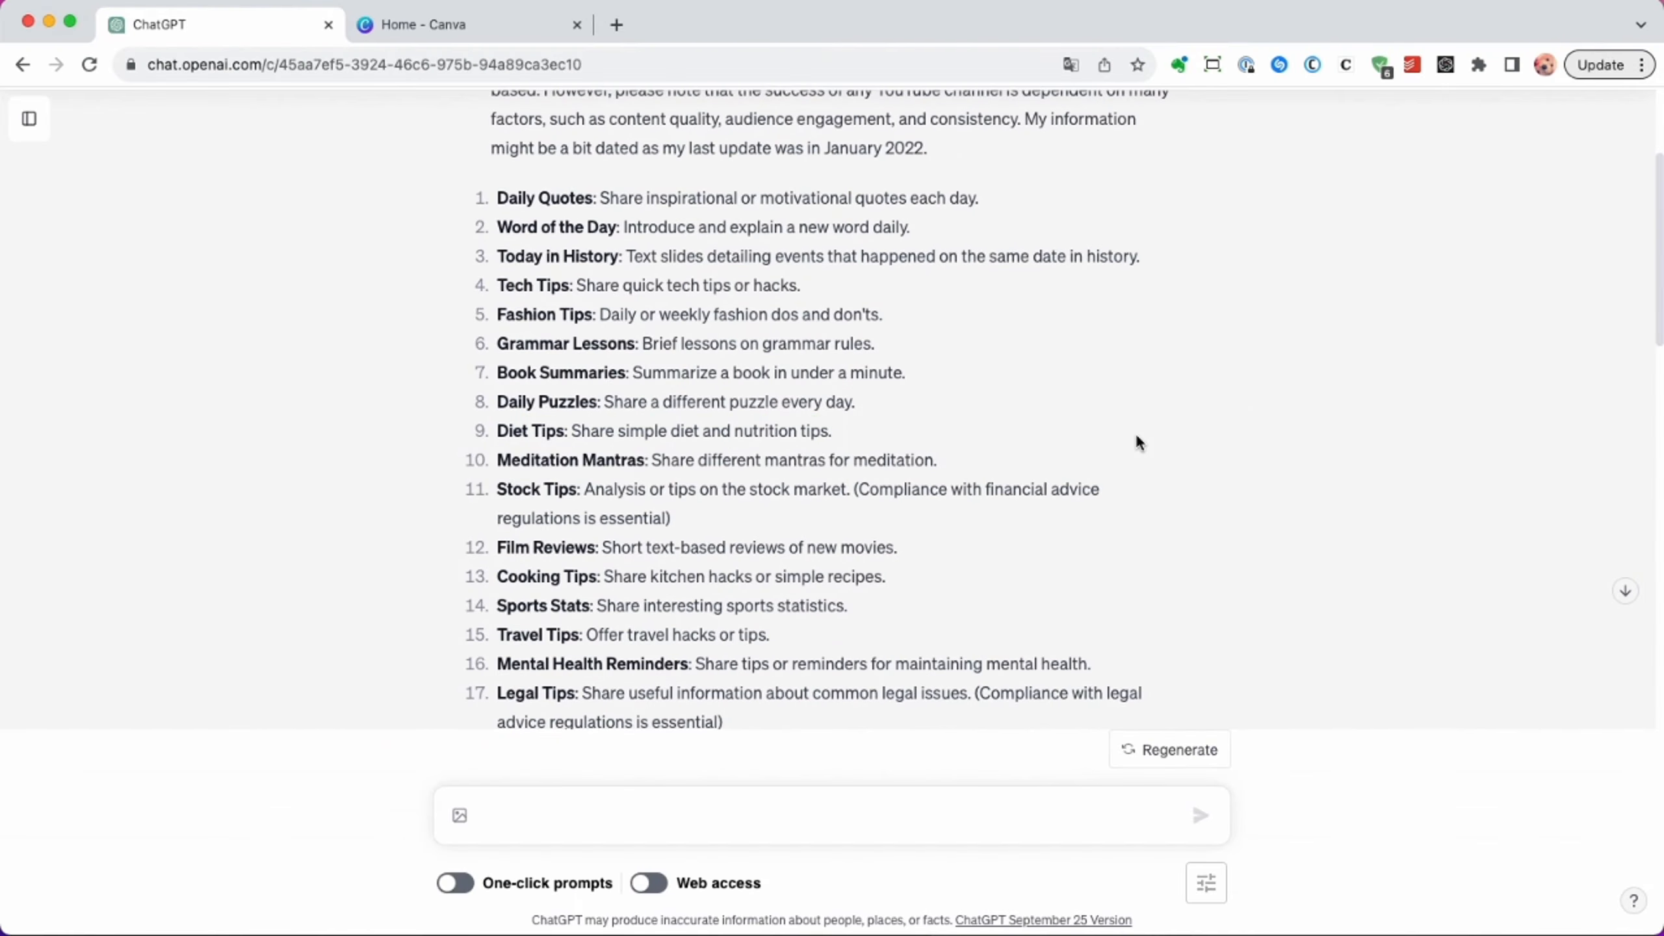
{"action": "scroll", "coordinate": [1441, 355], "scroll_direction": "down", "scroll_amount": 2}
{"action": "scroll", "coordinate": [1136, 440], "scroll_direction": "down", "scroll_amount": 10}
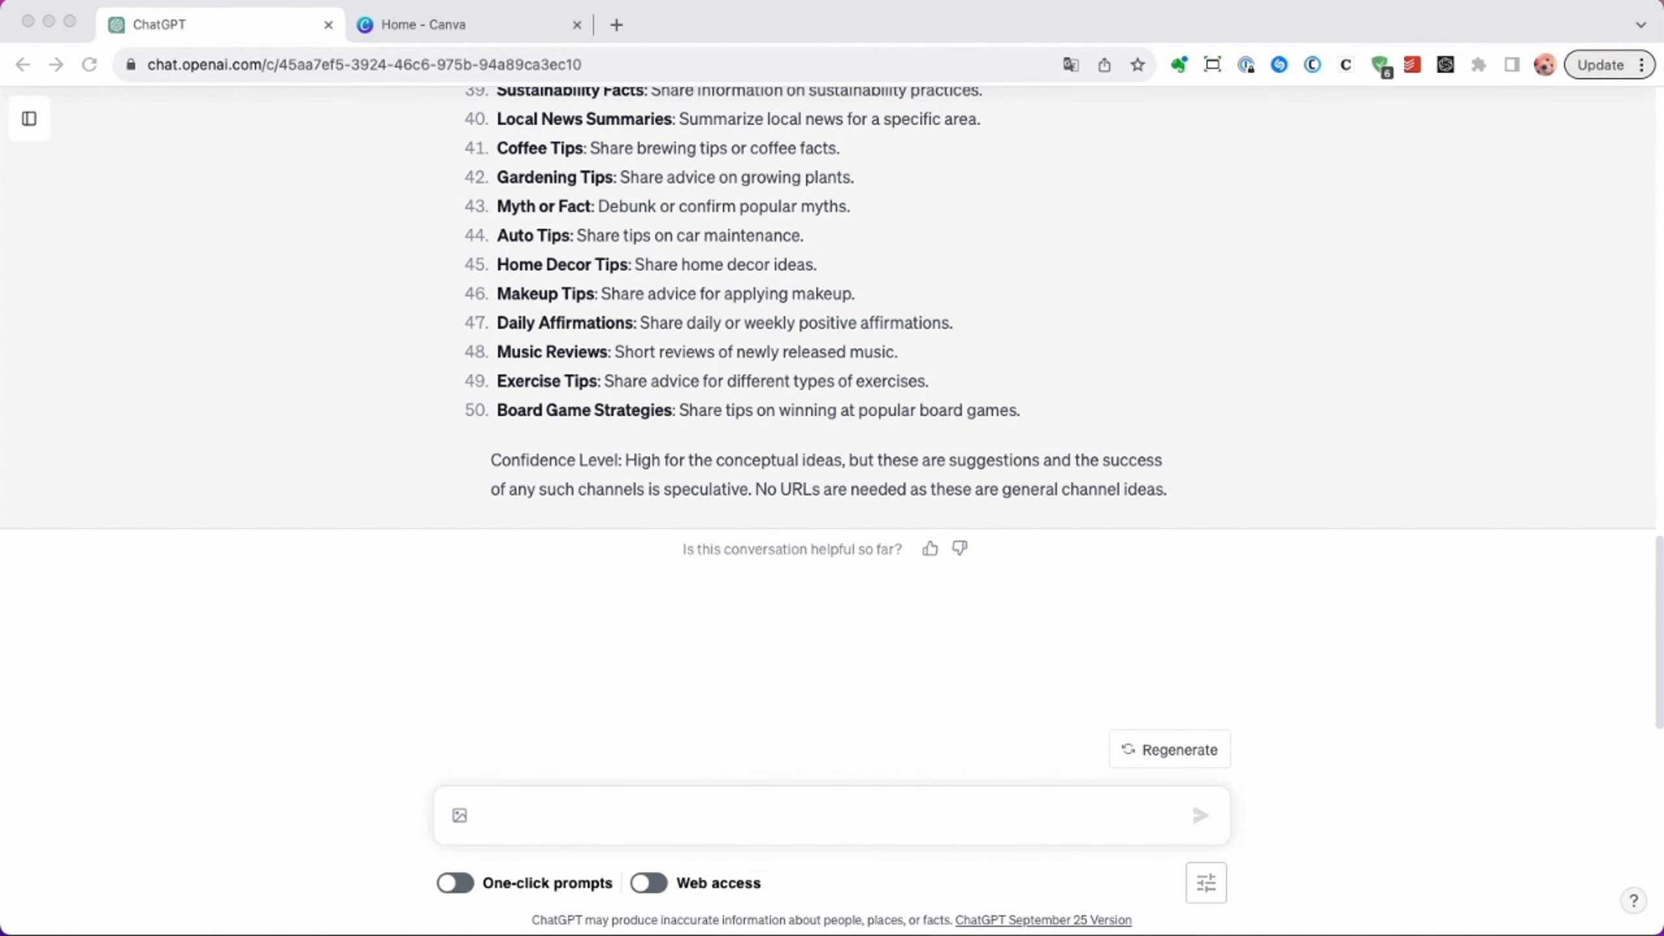
Request a table of 30 examples of "3 nutritional benefits for [healthy food]" with Title, Benefit1, Benefit2, Benefit3 headers, question titles and columns within 200 characters.
{"action": "left_click", "coordinate": [521, 818]}
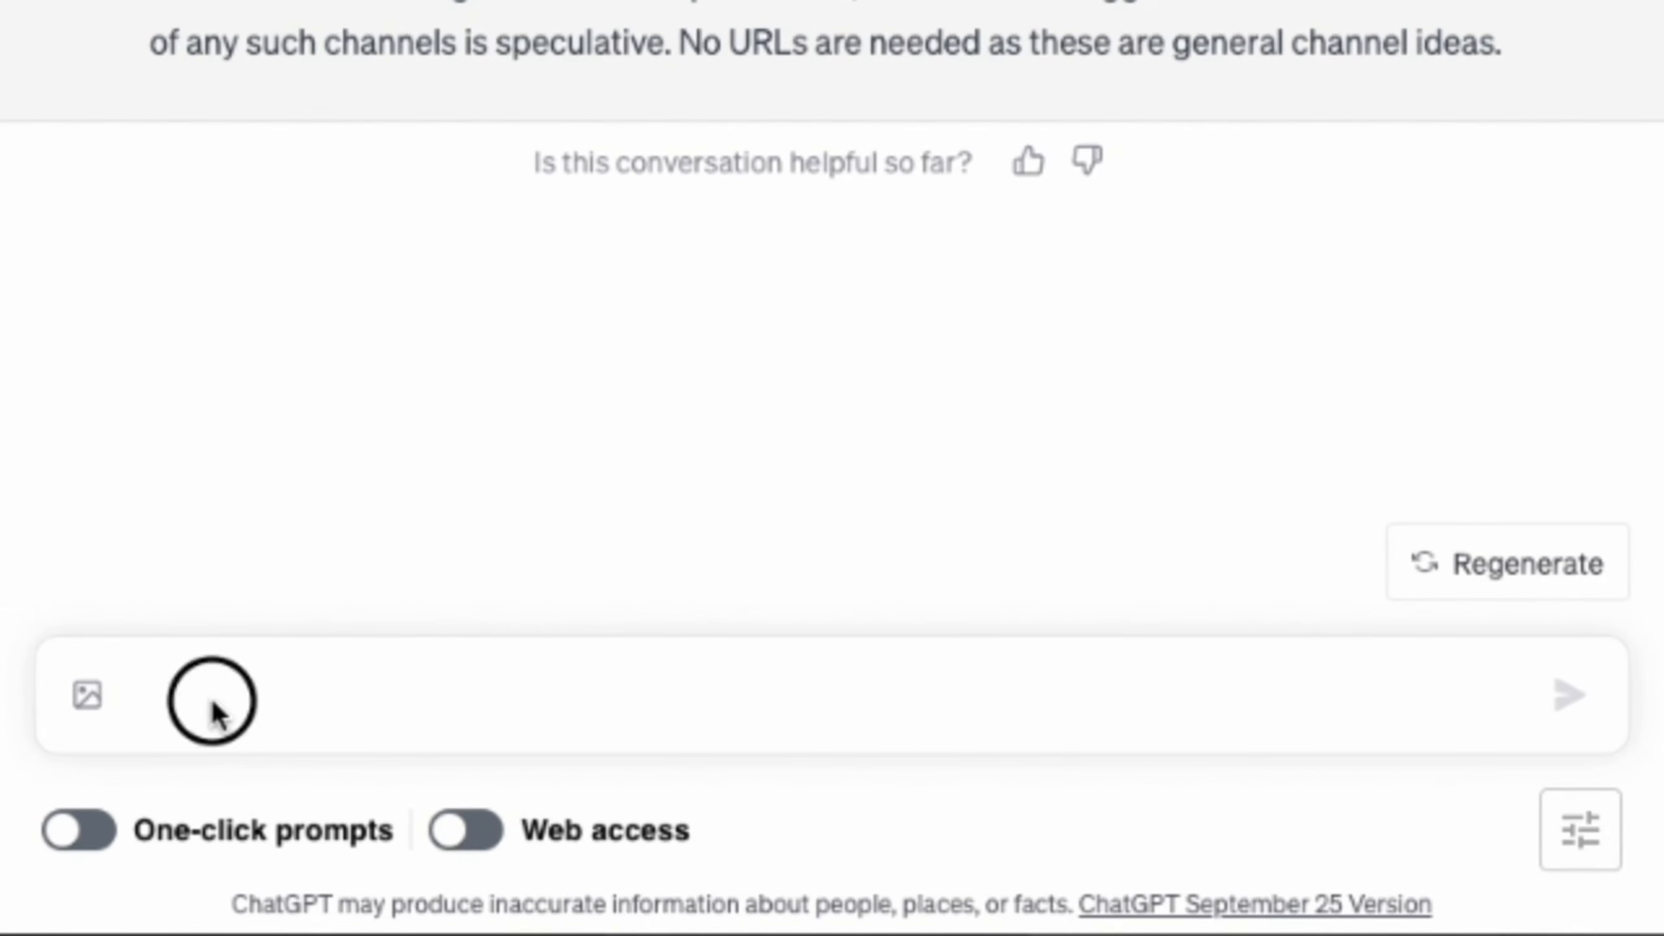
{"action": "type", "text": "List 30 examples of \"3 nutritional benefits for [healthy food]\". And organize results to a table with following header: Title Benefit1 Benefit2 Benefit3 The title should be a question to trigger viewers curiosity. Please make sure all columns within 200 characters"}
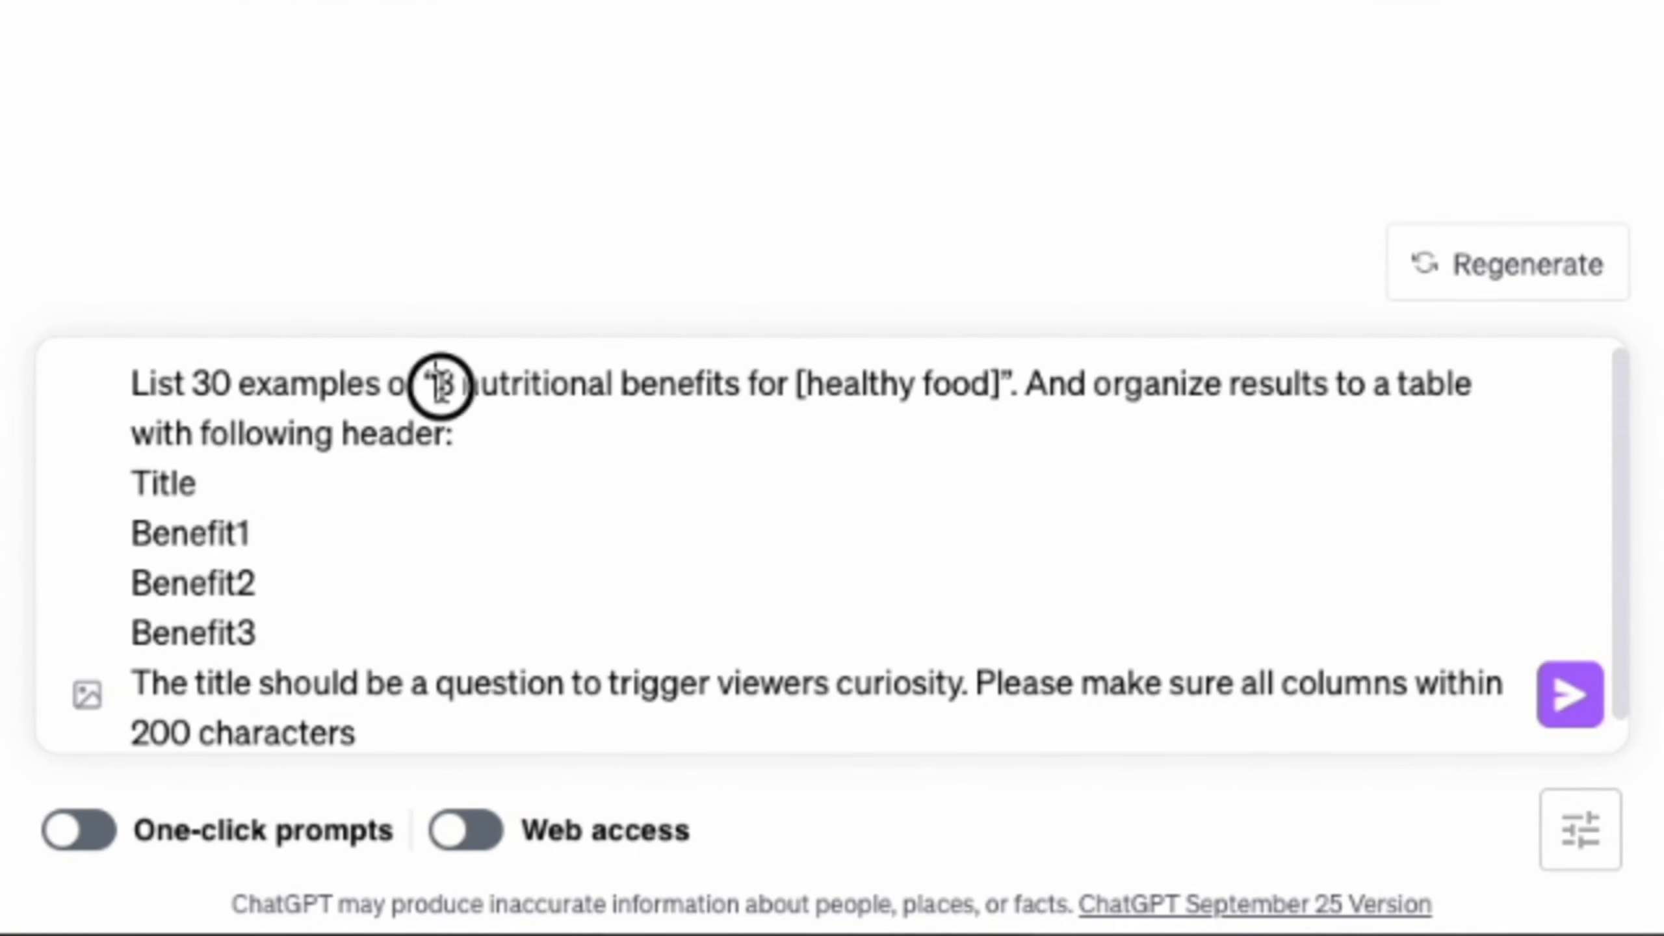
{"action": "left_click_drag", "start_coordinate": [437, 387], "coordinate": [1014, 395]}
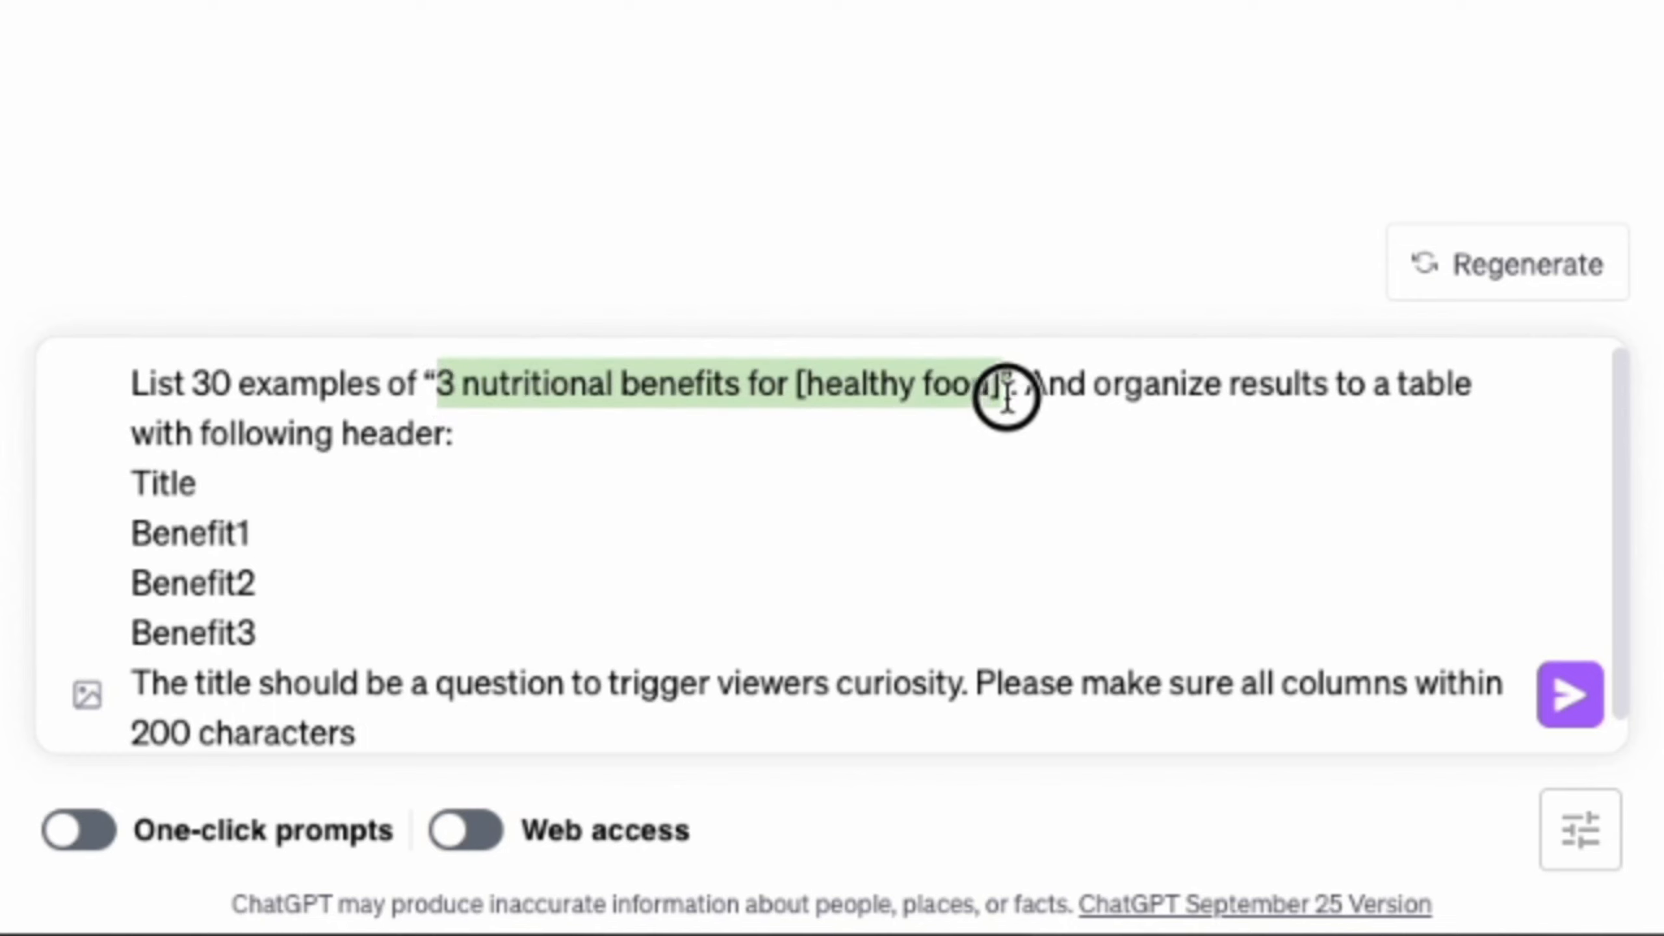
{"action": "left_click", "coordinate": [1471, 384]}
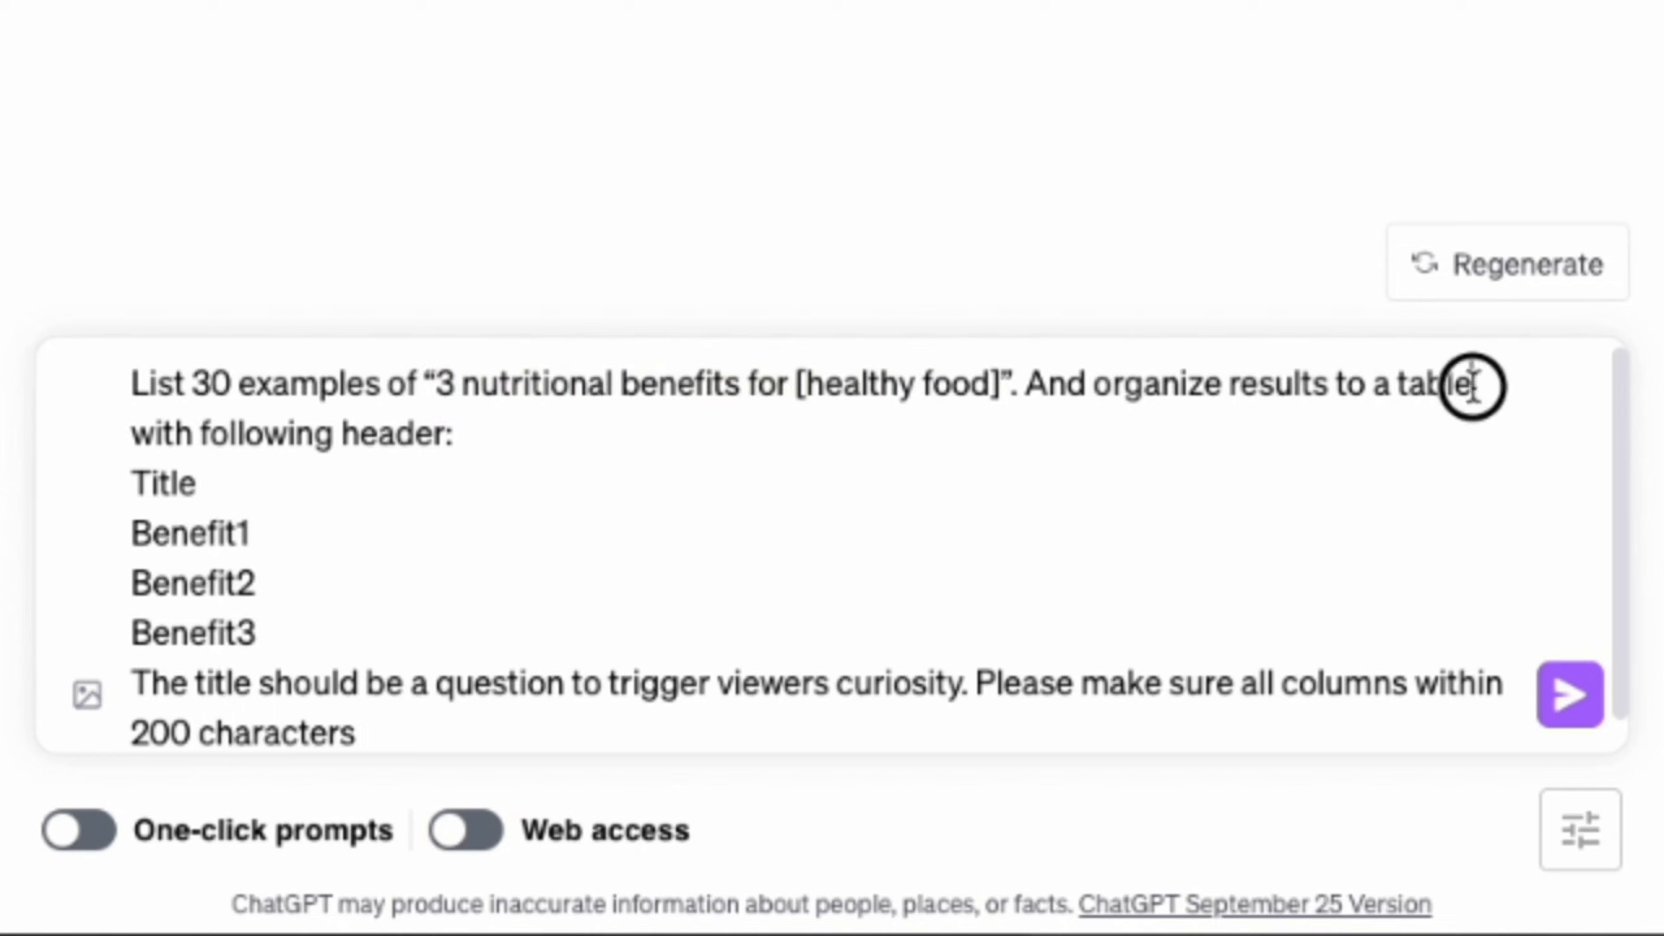
{"action": "left_click_drag", "start_coordinate": [1407, 388], "coordinate": [1110, 388]}
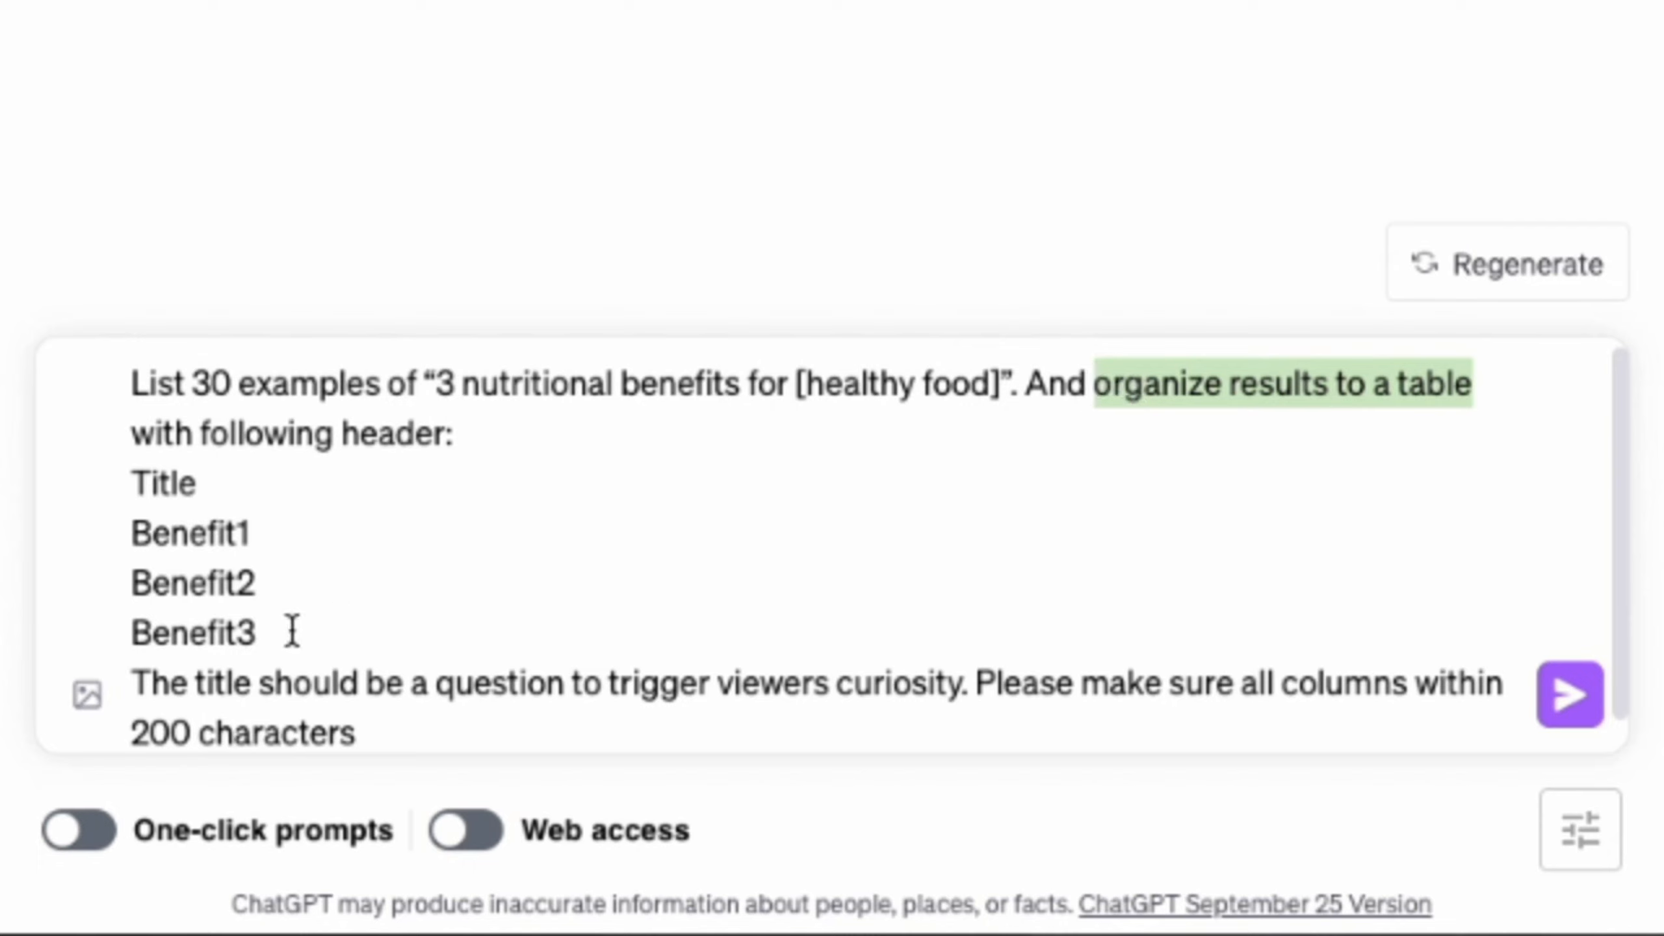
{"action": "left_click", "coordinate": [225, 493]}
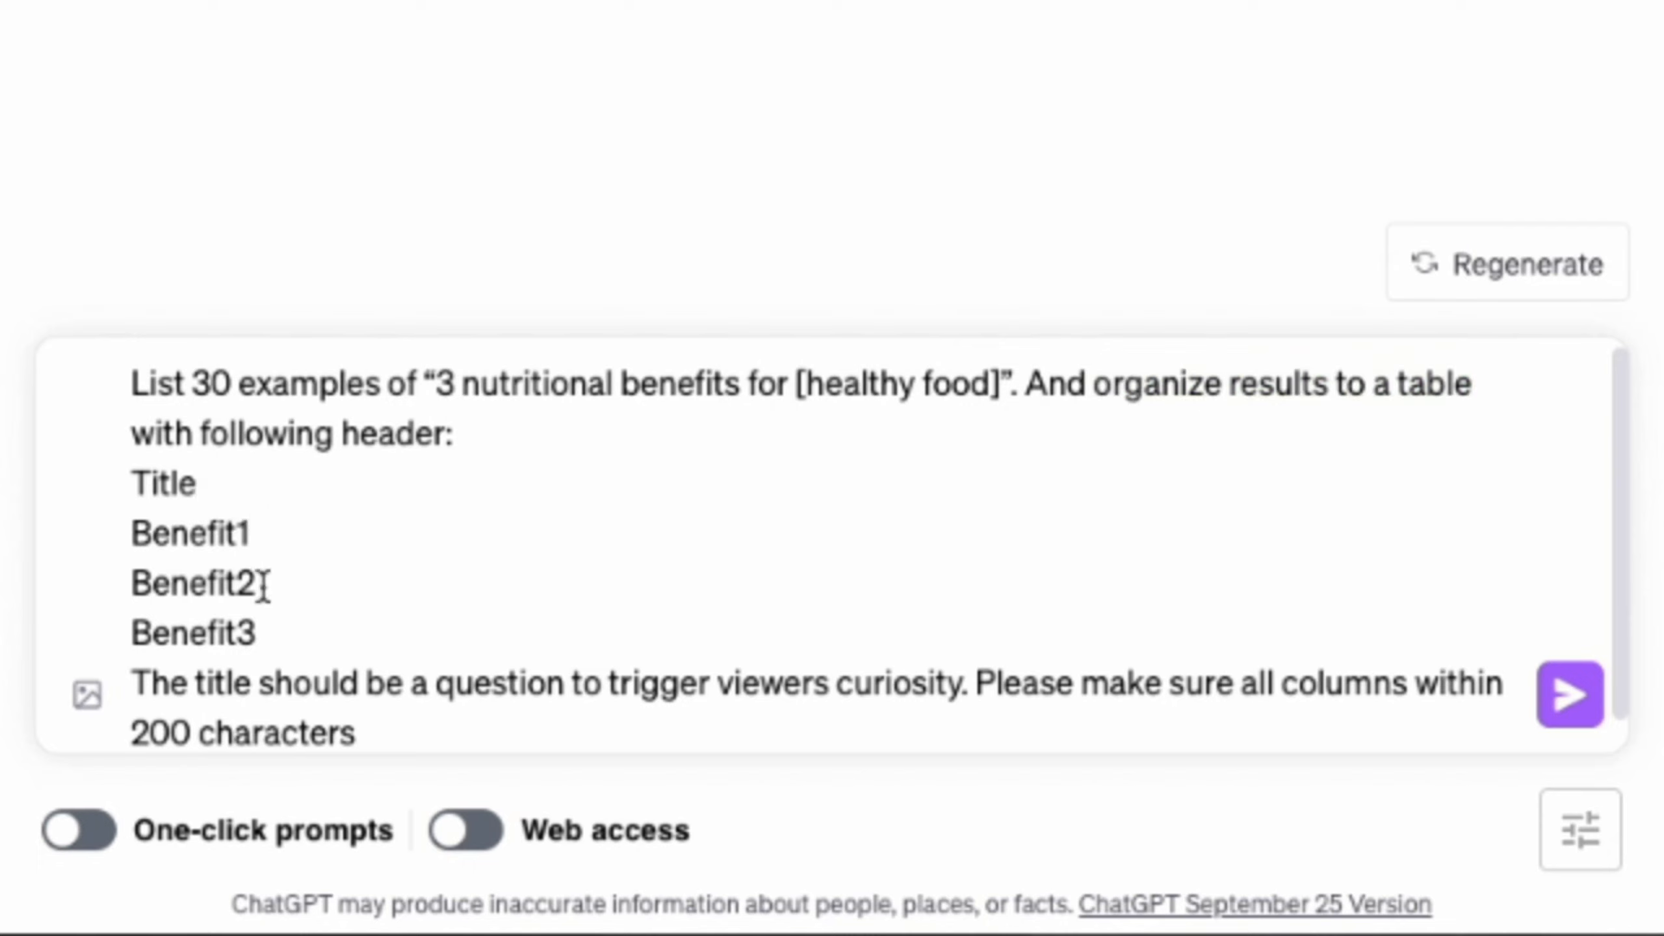
{"action": "scroll", "coordinate": [264, 637], "scroll_direction": "down", "scroll_amount": 1}
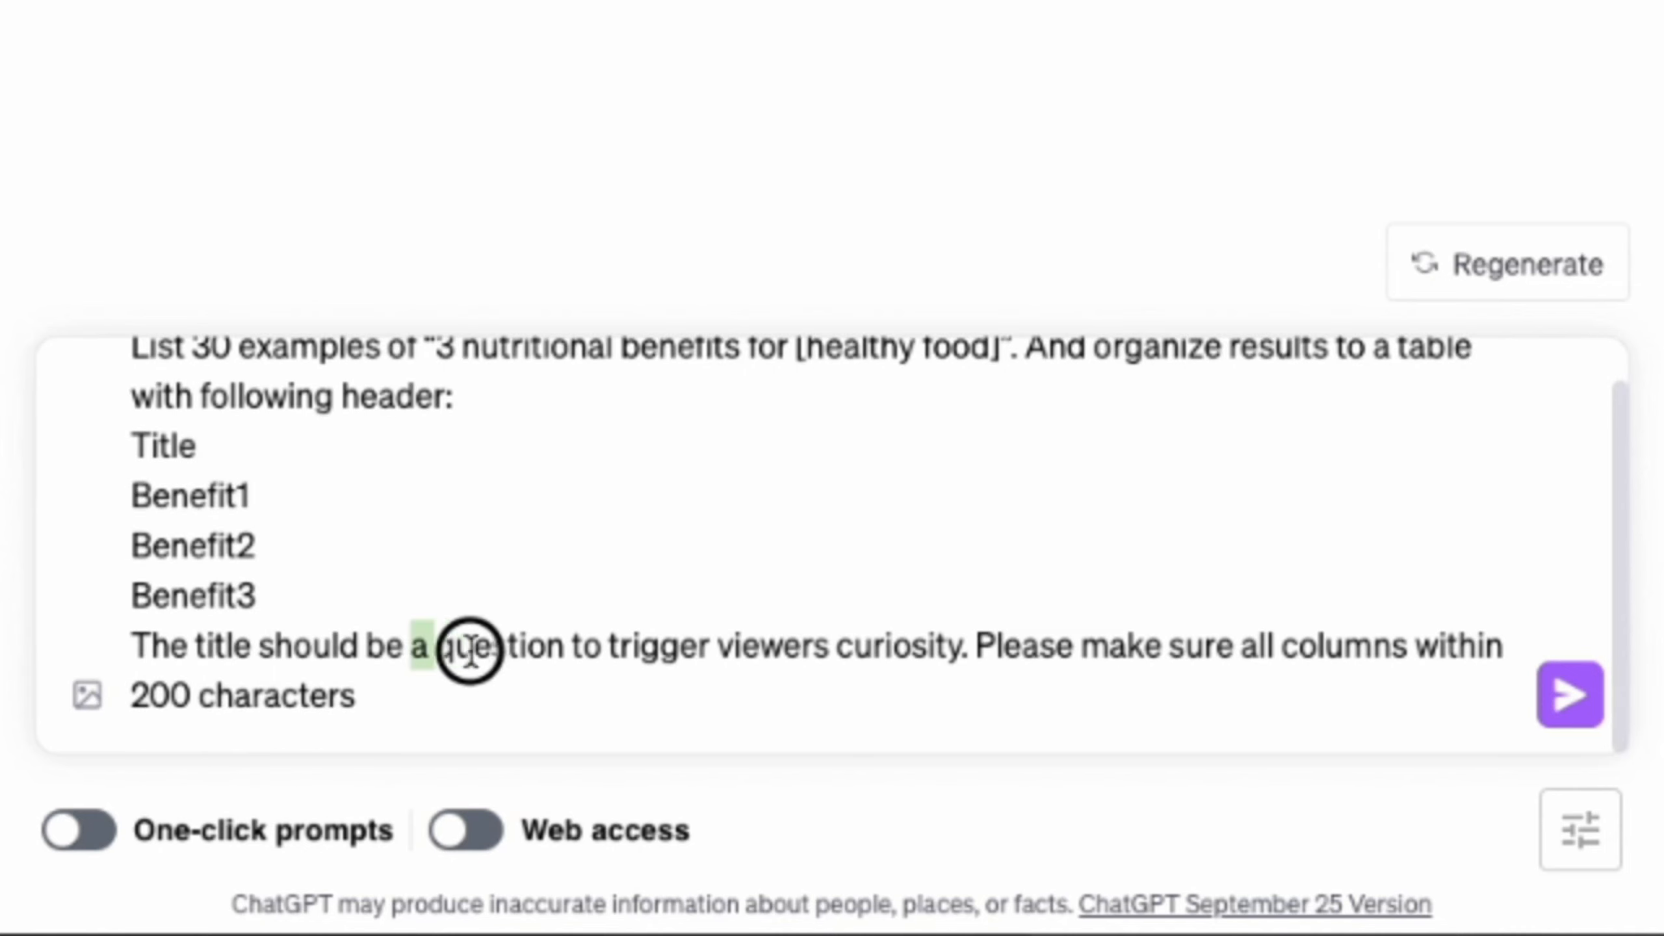
{"action": "left_click_drag", "start_coordinate": [470, 650], "coordinate": [883, 633]}
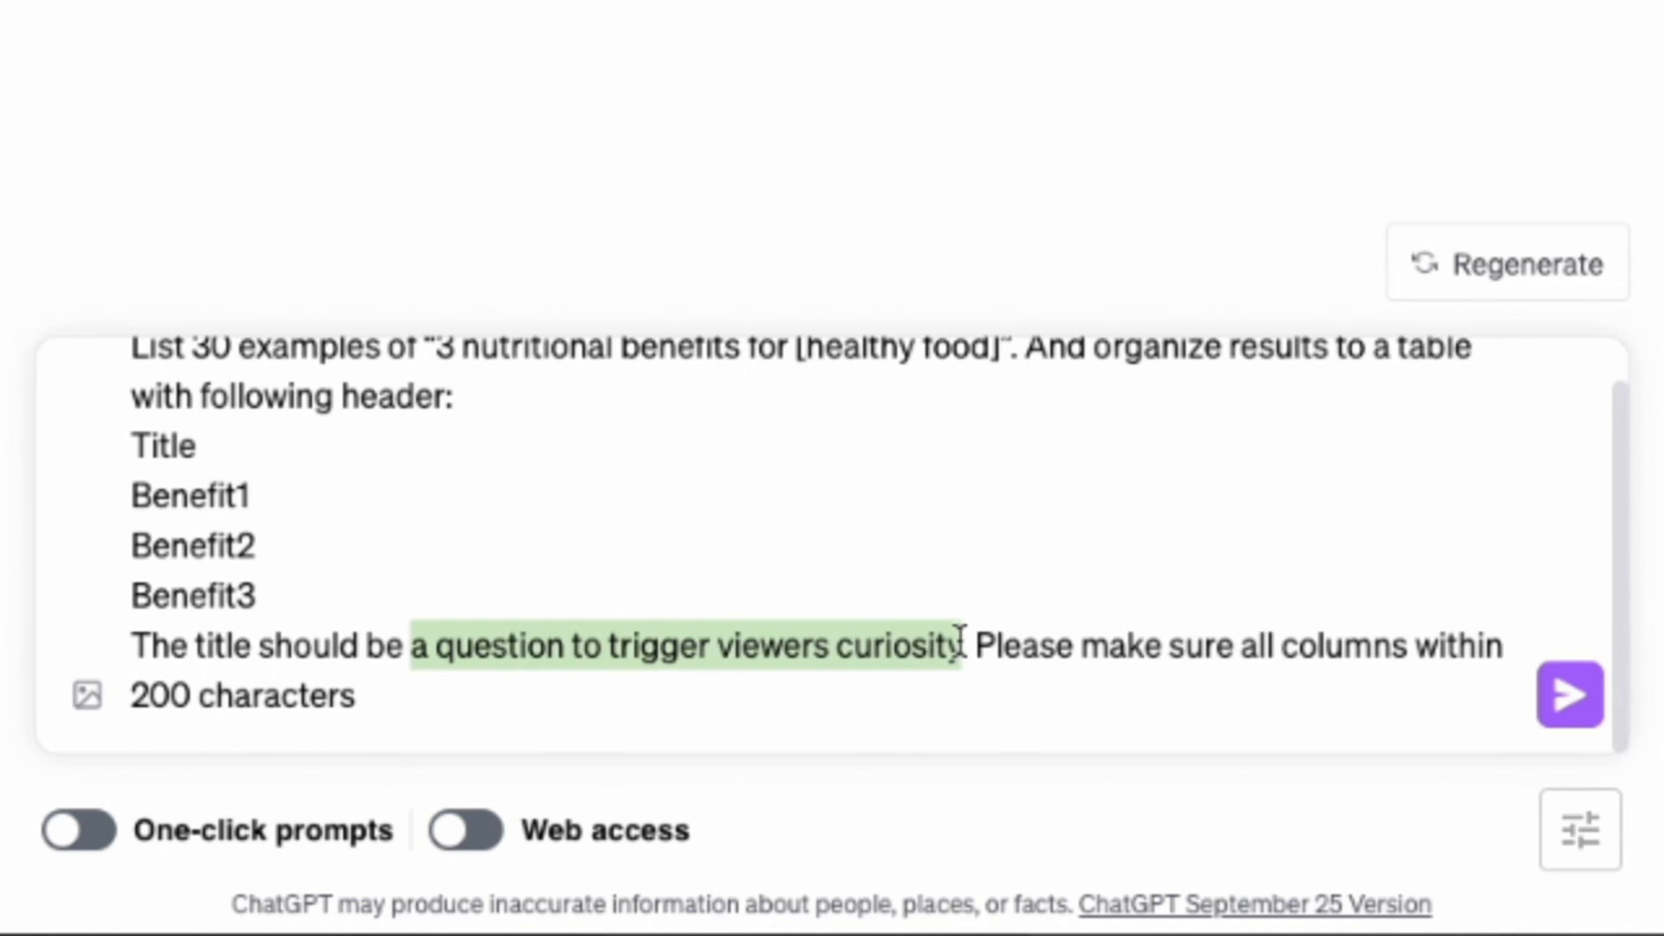
{"action": "left_click_drag", "start_coordinate": [370, 700], "coordinate": [229, 701]}
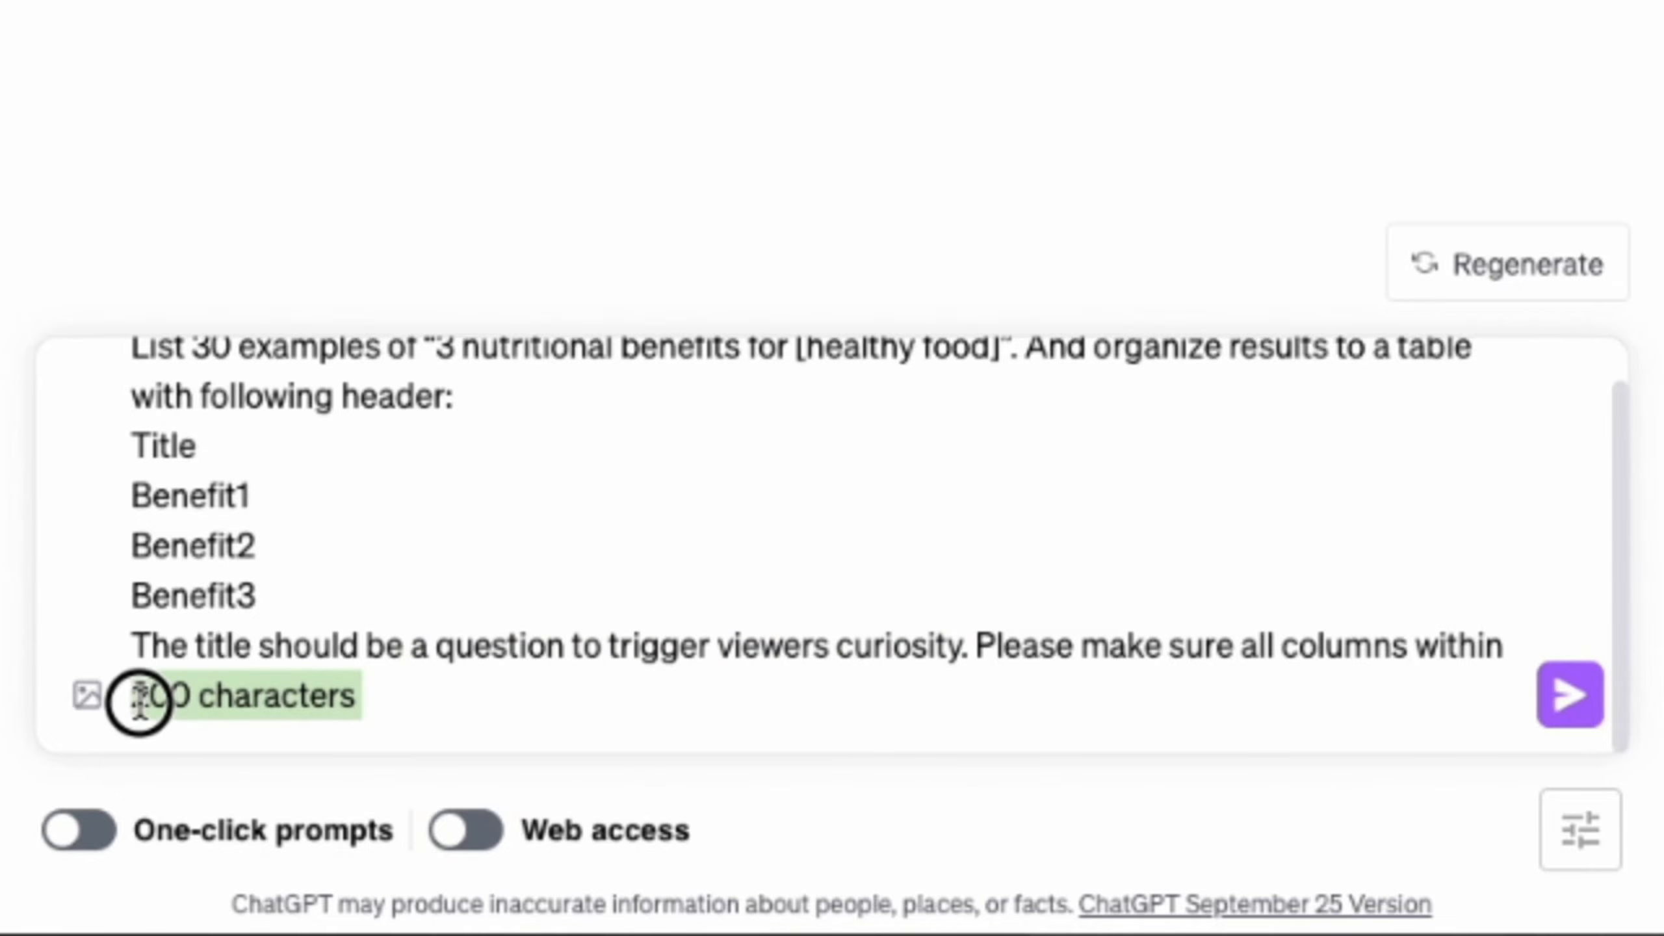
{"action": "left_click", "coordinate": [478, 691]}
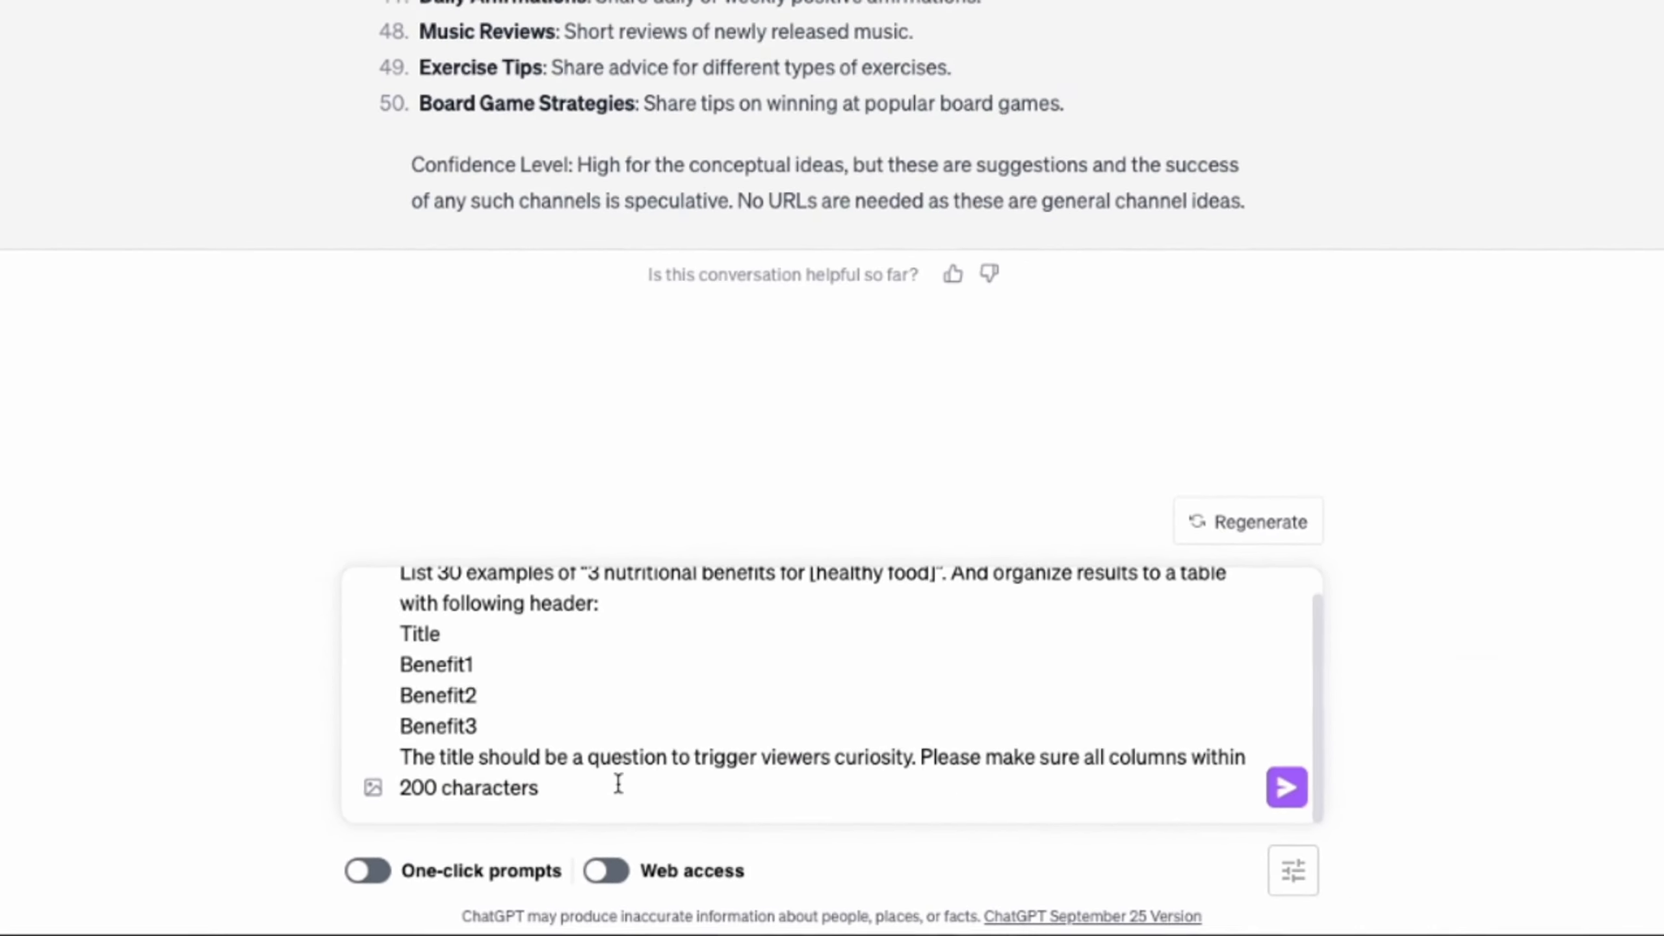
{"action": "key", "text": "Return"}
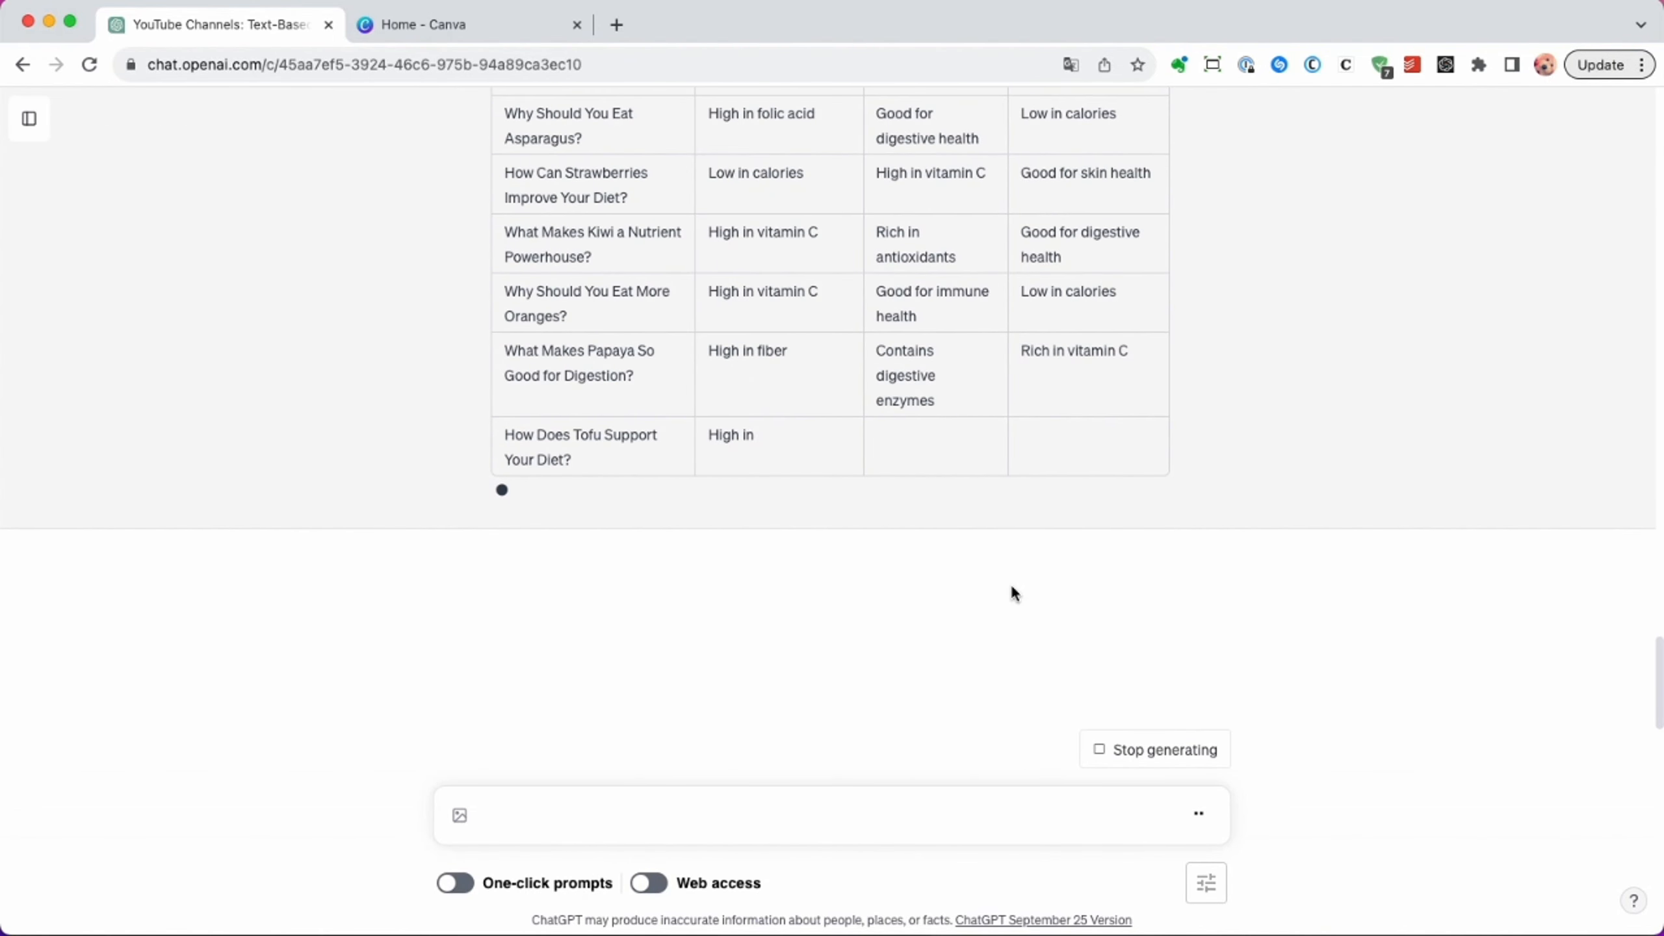
{"action": "scroll", "coordinate": [1041, 568], "scroll_direction": "up", "scroll_amount": 10}
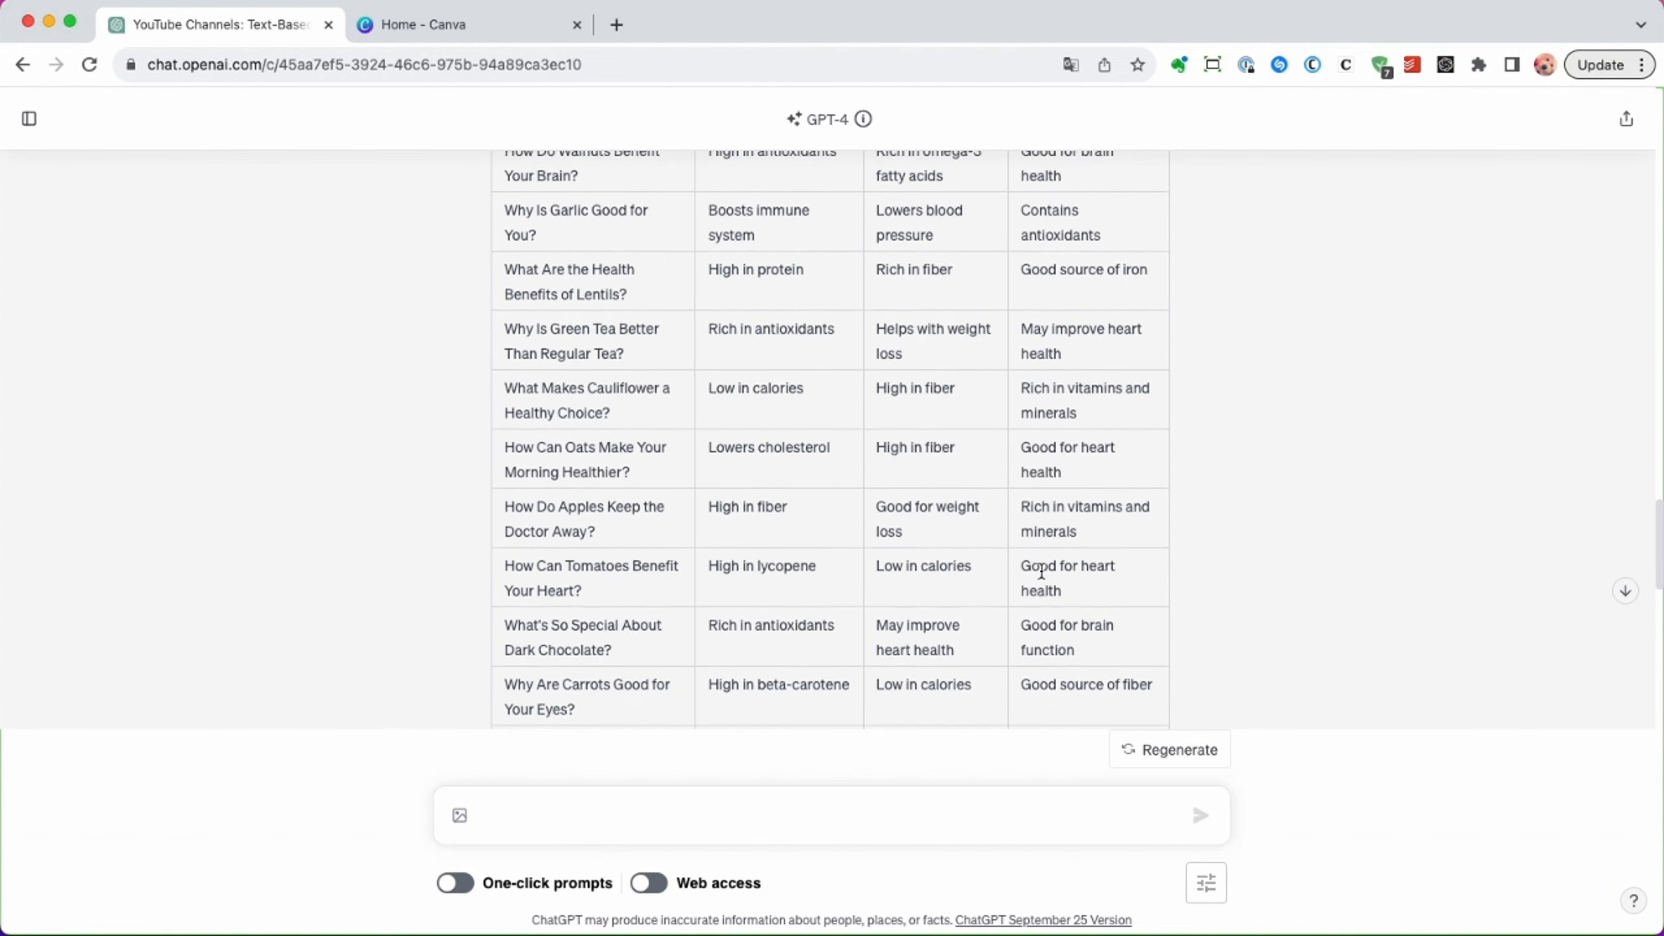
{"action": "scroll", "coordinate": [1041, 569], "scroll_direction": "up", "scroll_amount": 10}
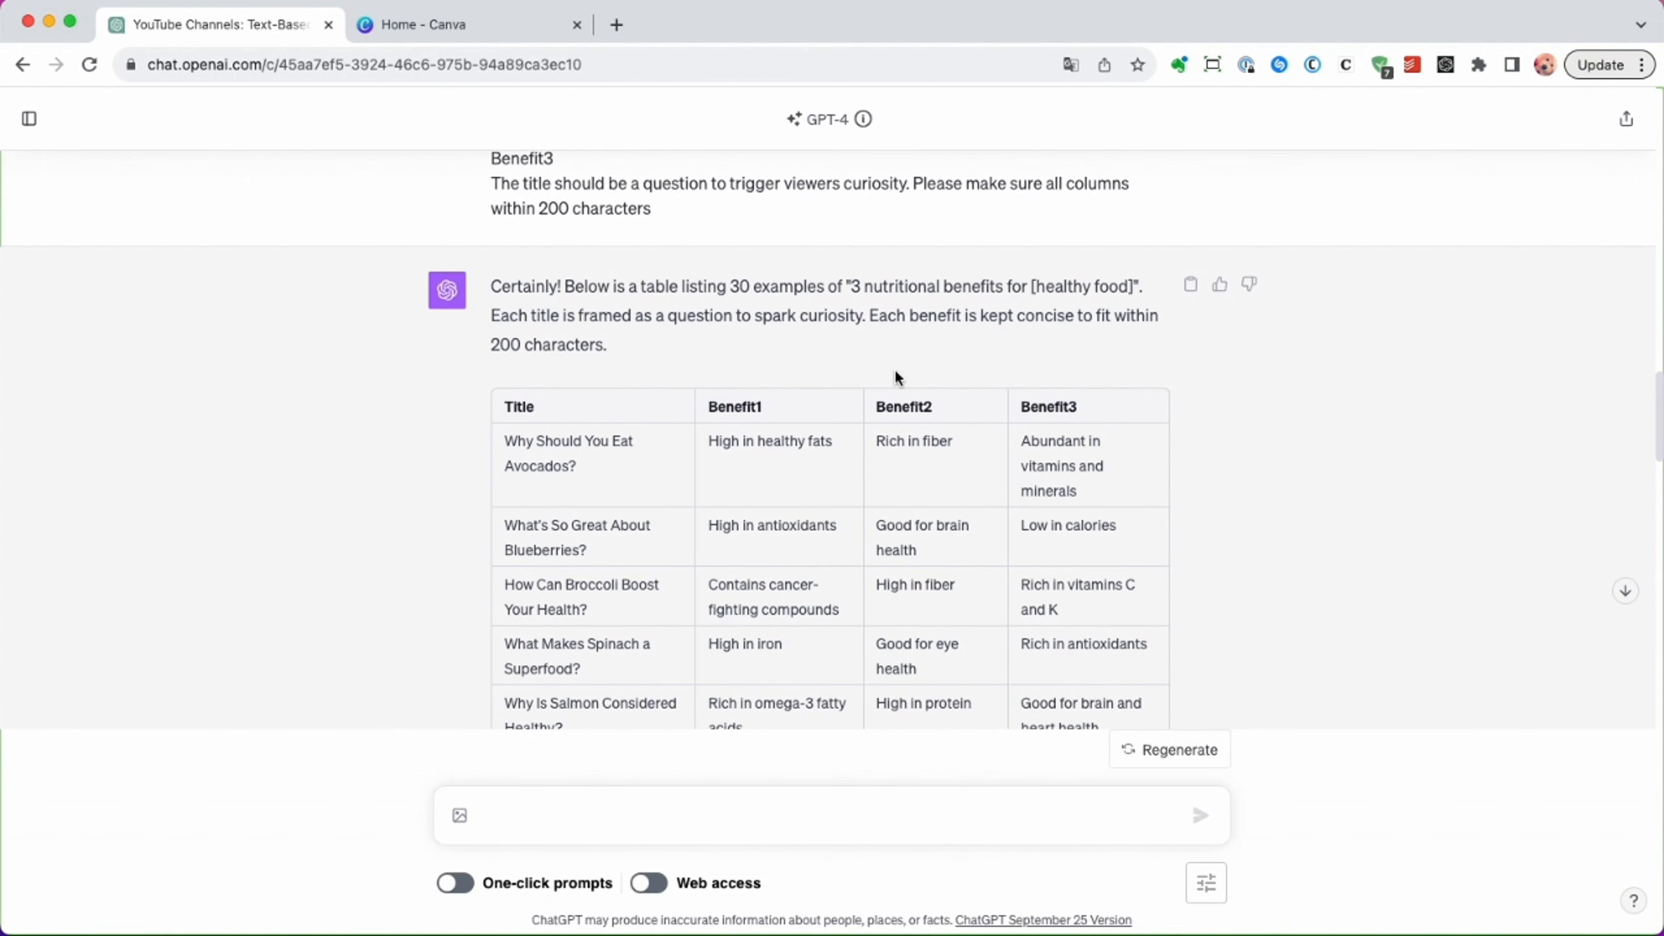
Switch to Canva and create a blank Mobile Video design.
{"action": "left_click", "coordinate": [411, 26]}
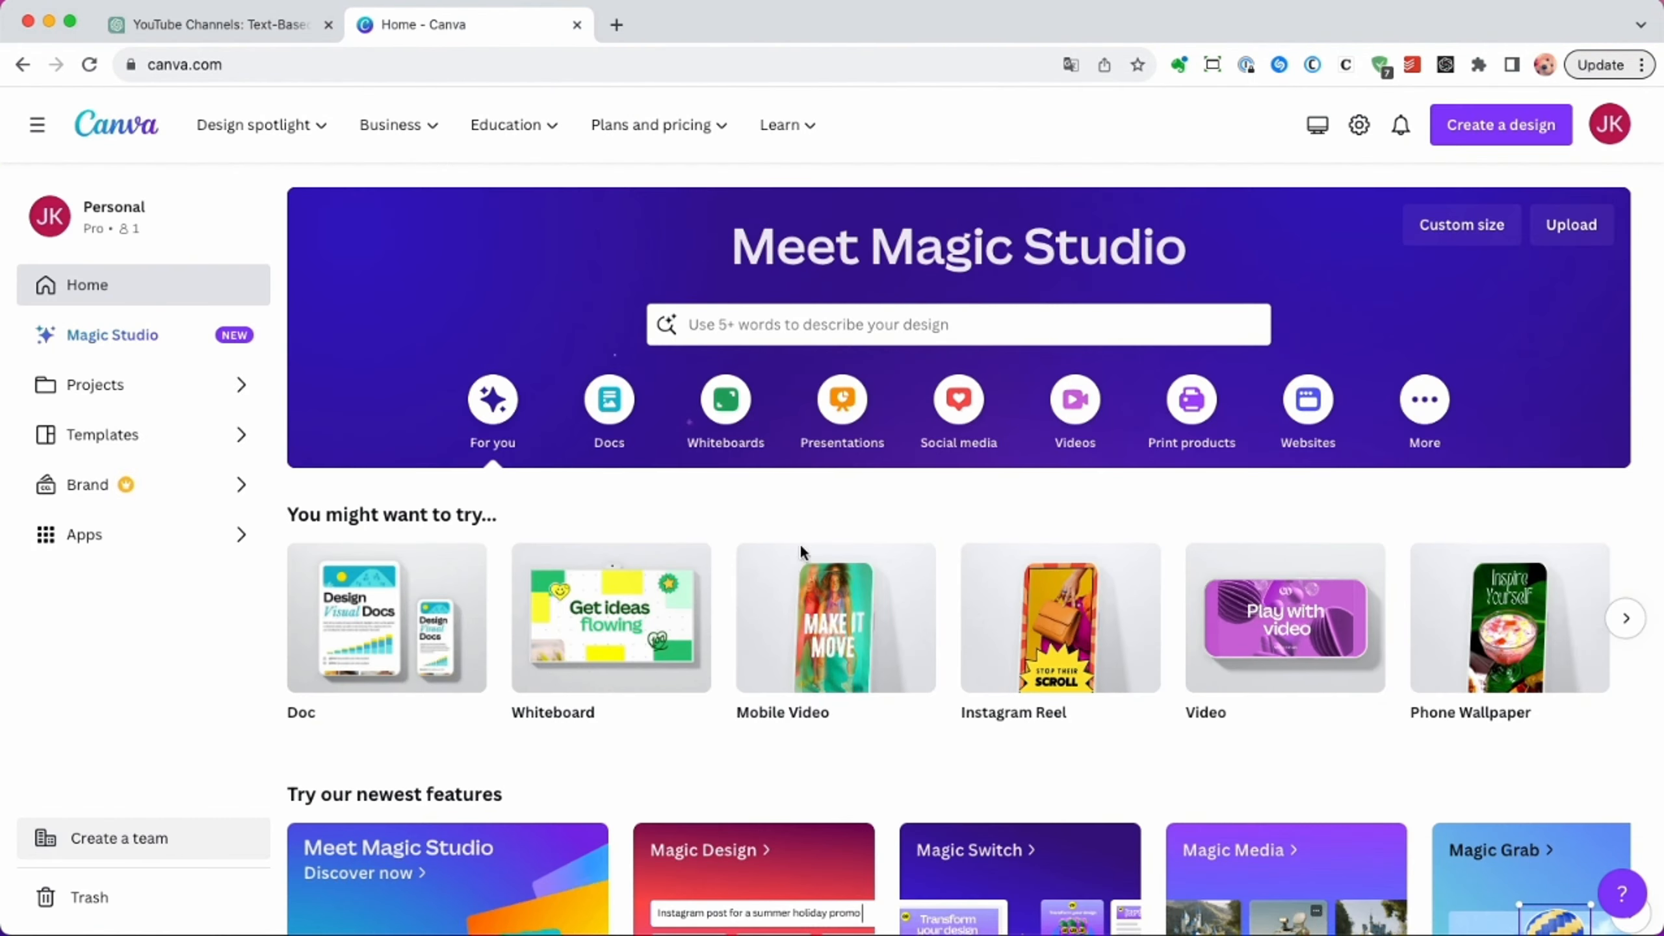
{"action": "mouse_move", "coordinate": [828, 649]}
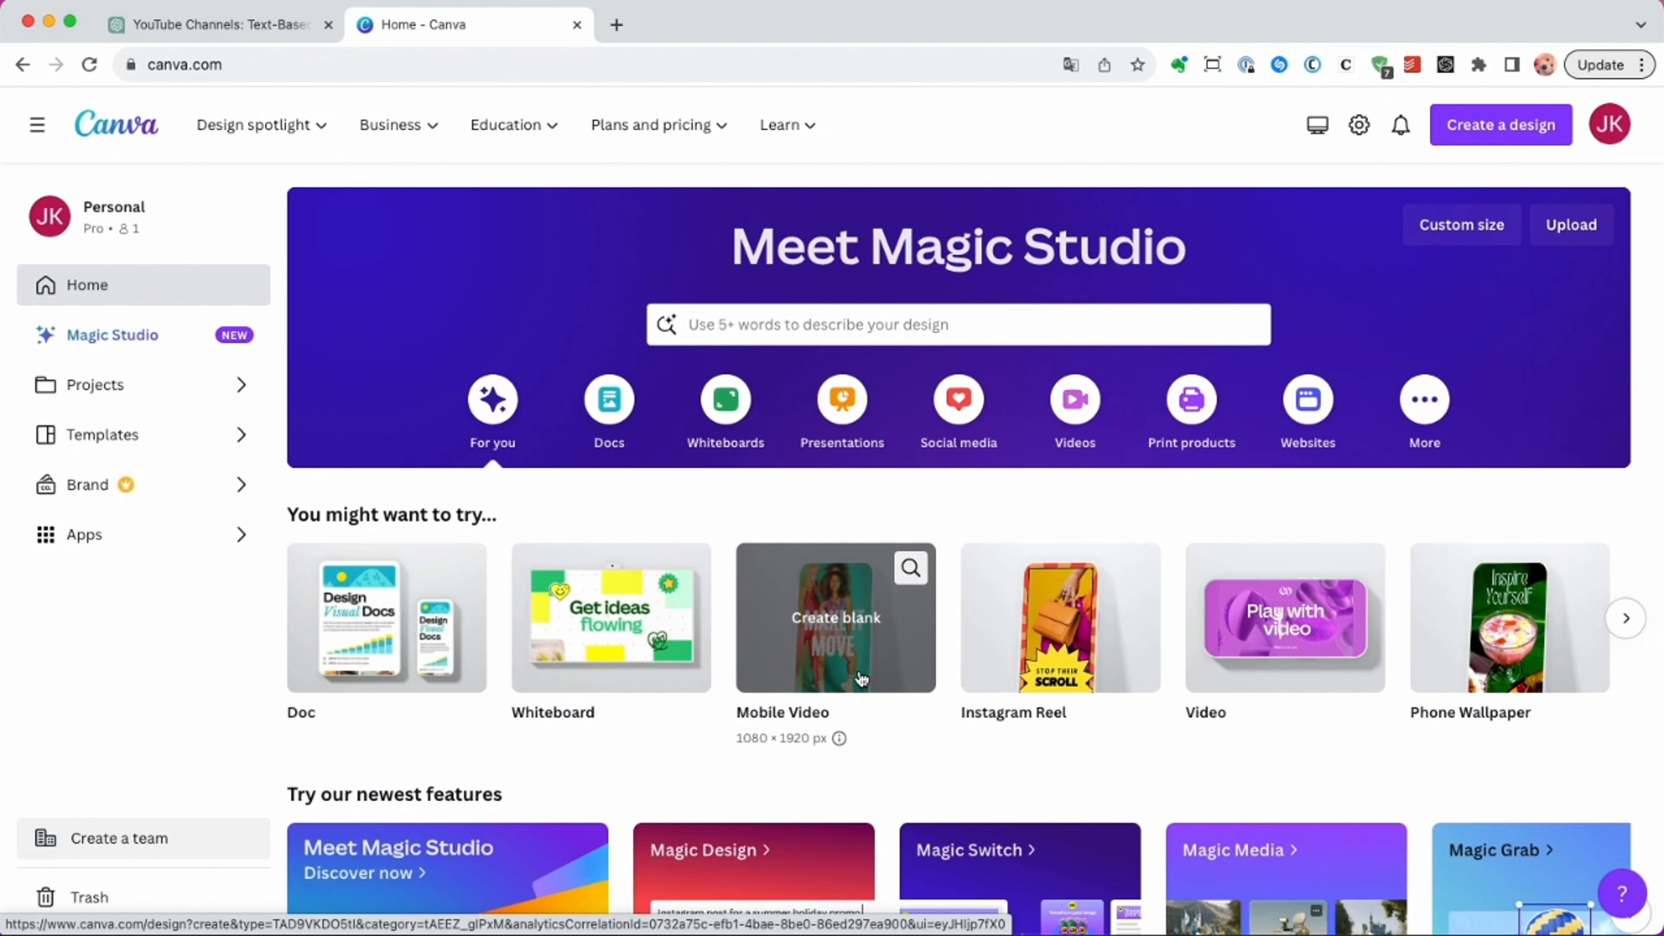
{"action": "left_click", "coordinate": [858, 670]}
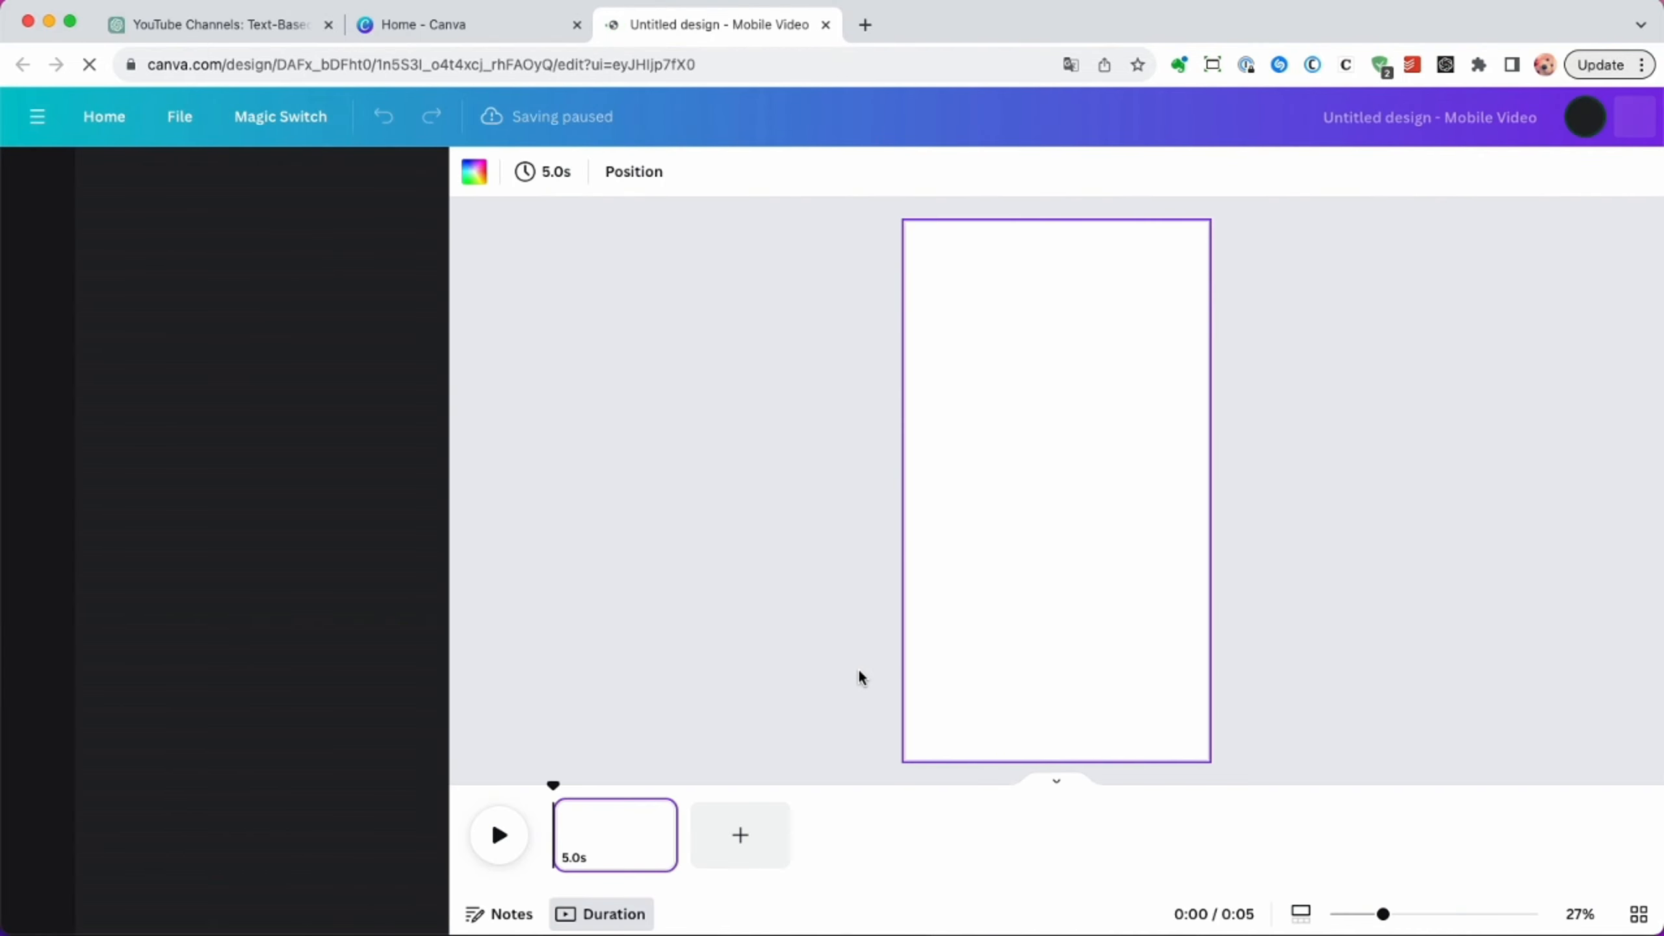
Search the templates for "healthy quotes" and apply the Green Reg Video Music Healthy Food Instagram Reel template to the blank page.
{"action": "left_click", "coordinate": [283, 184]}
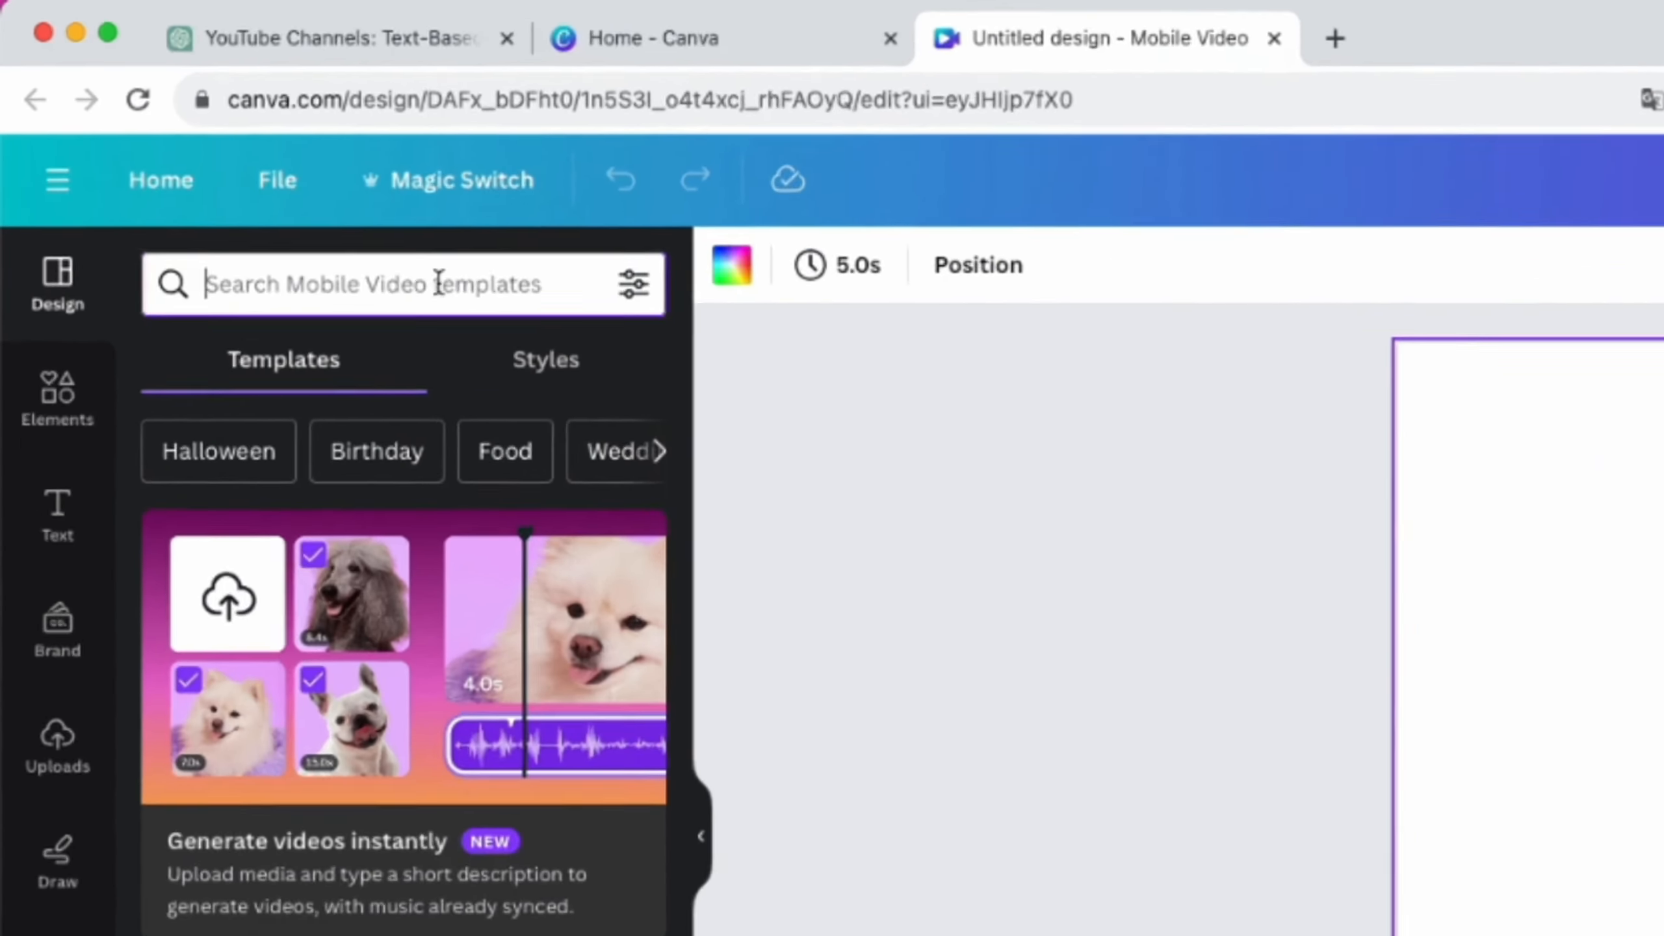
{"action": "type", "text": "healthy"}
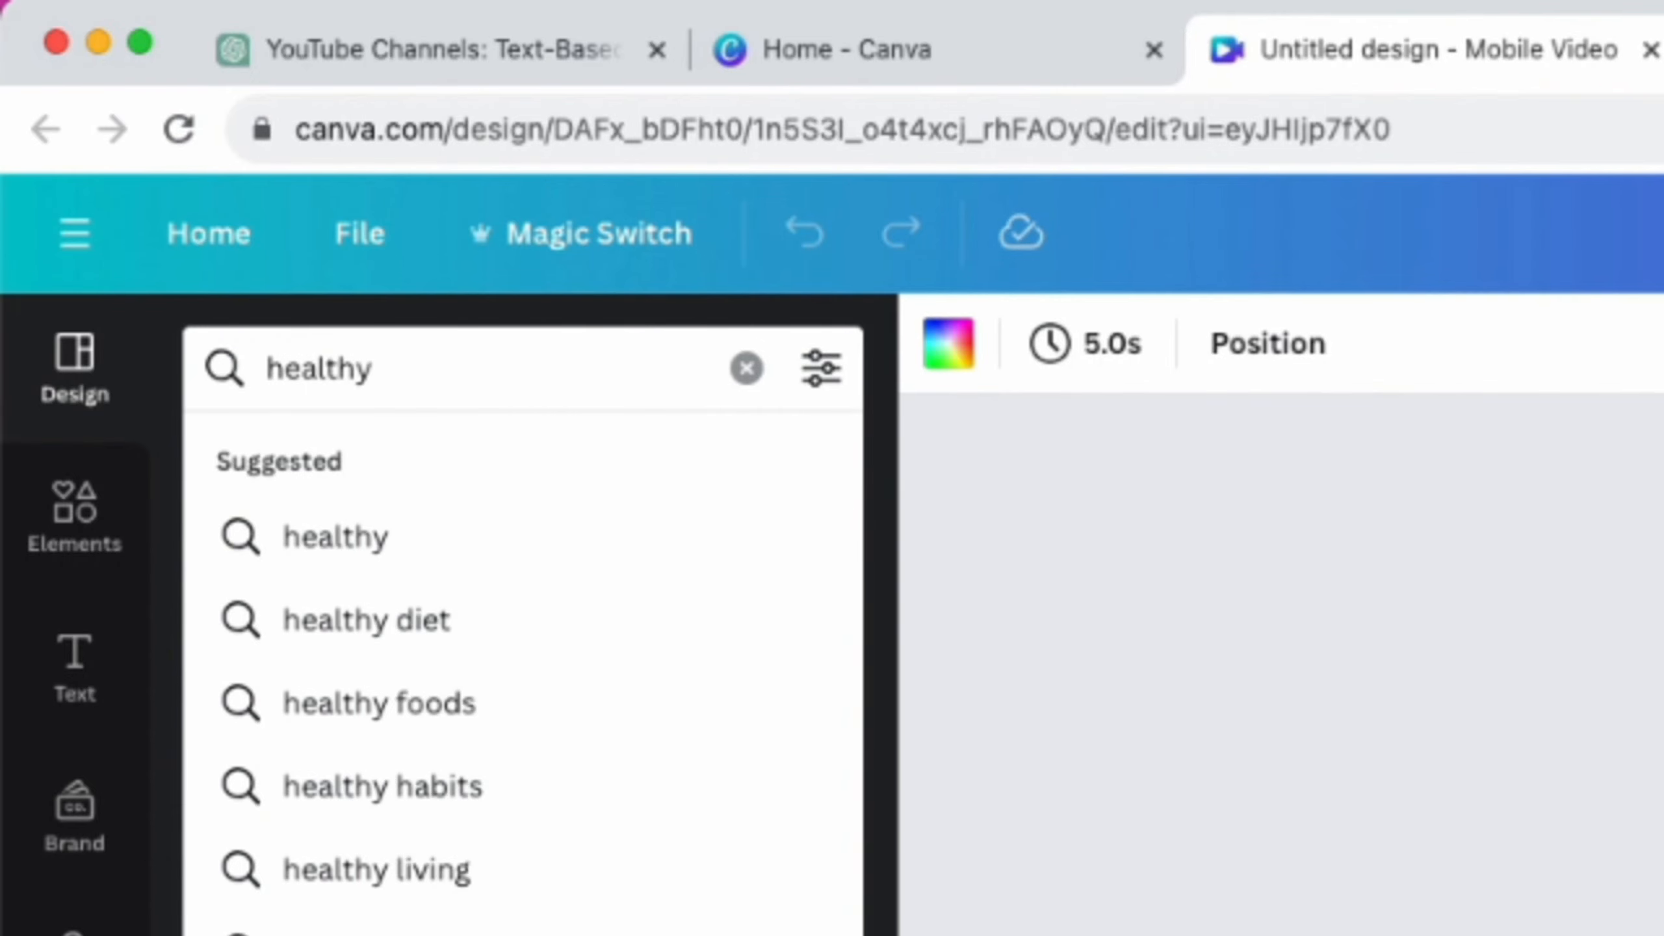
{"action": "type", "text": " quote"}
{"action": "left_click", "coordinate": [425, 545]}
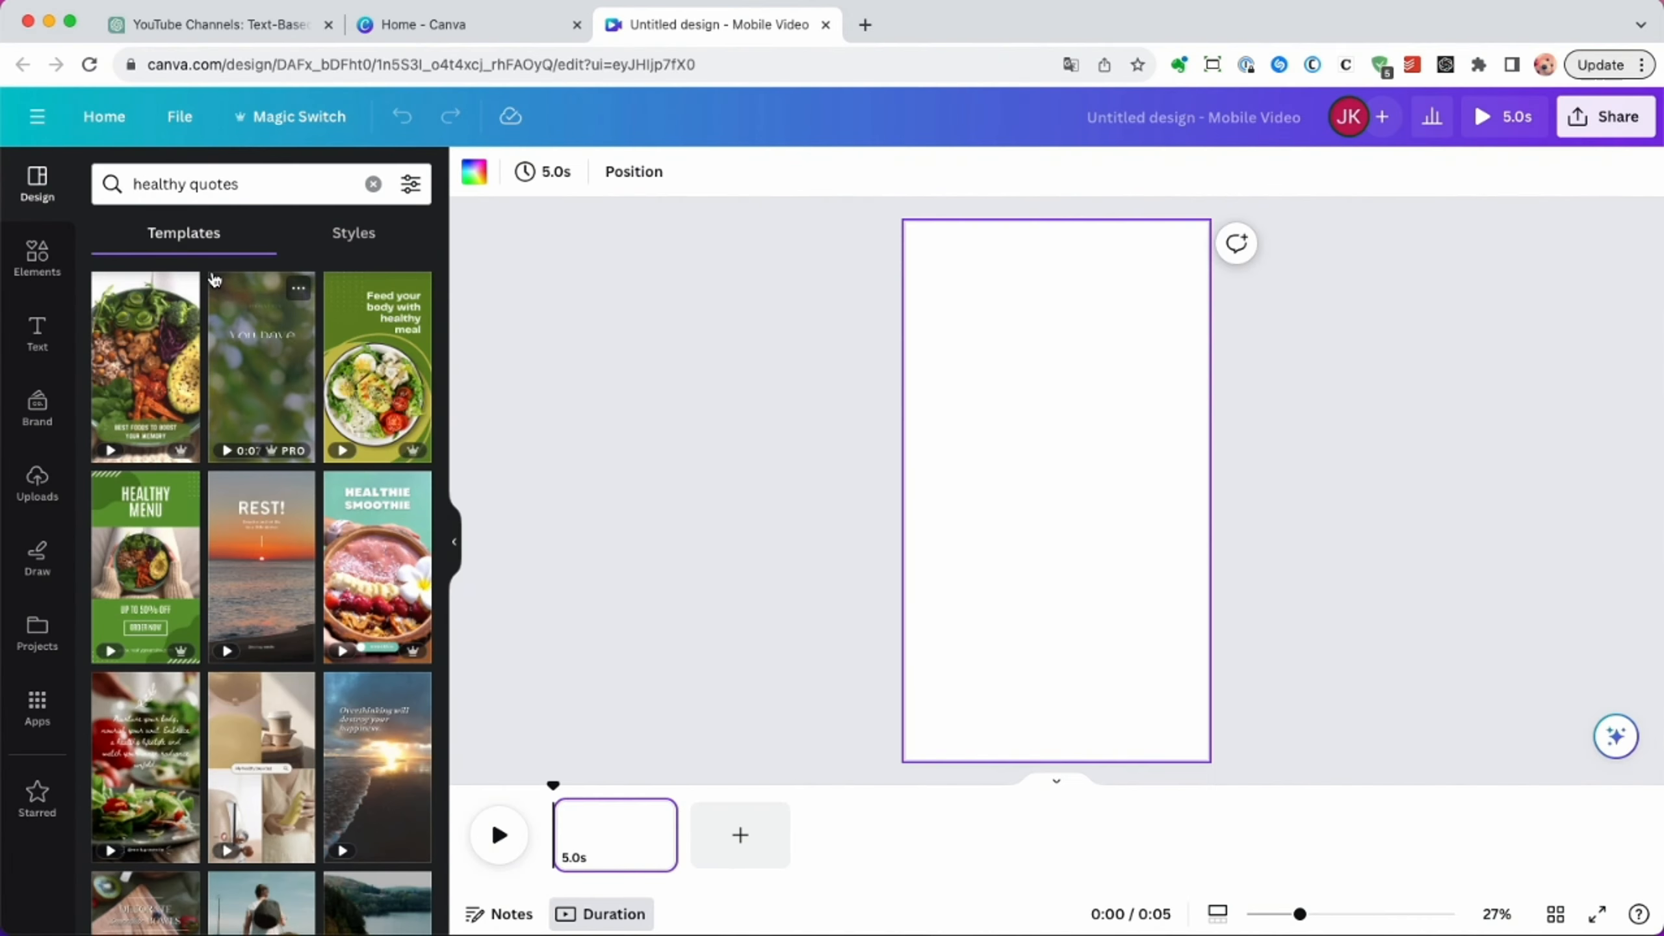
{"action": "scroll", "coordinate": [272, 439], "scroll_direction": "down", "scroll_amount": 3}
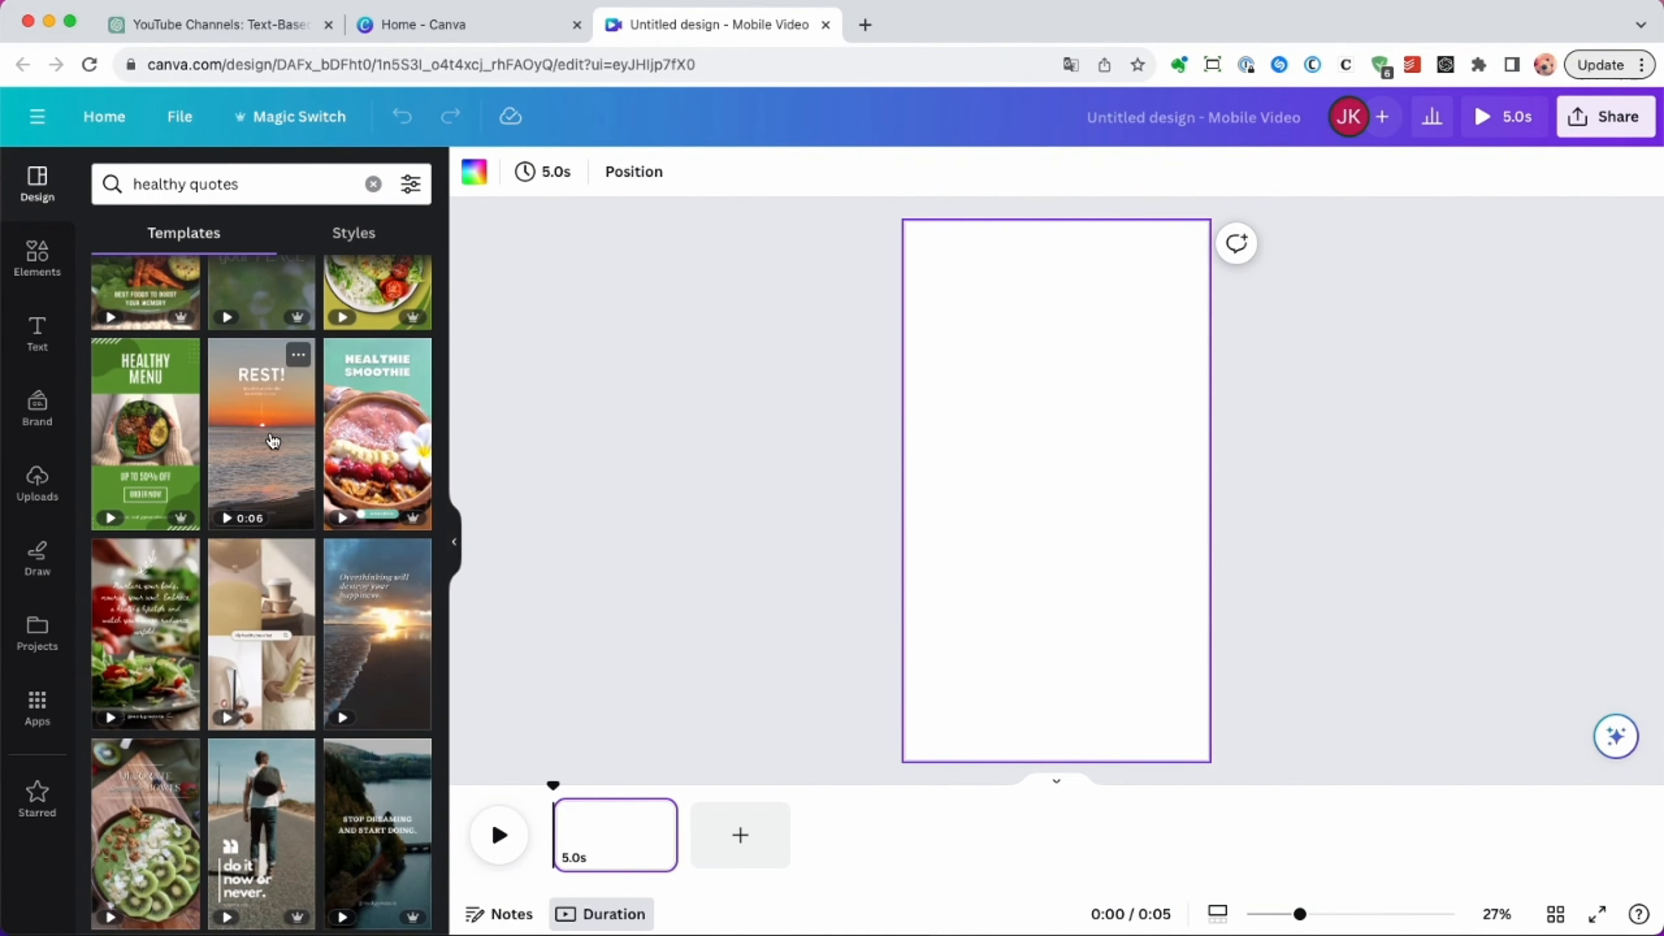
{"action": "scroll", "coordinate": [272, 440], "scroll_direction": "down", "scroll_amount": 3}
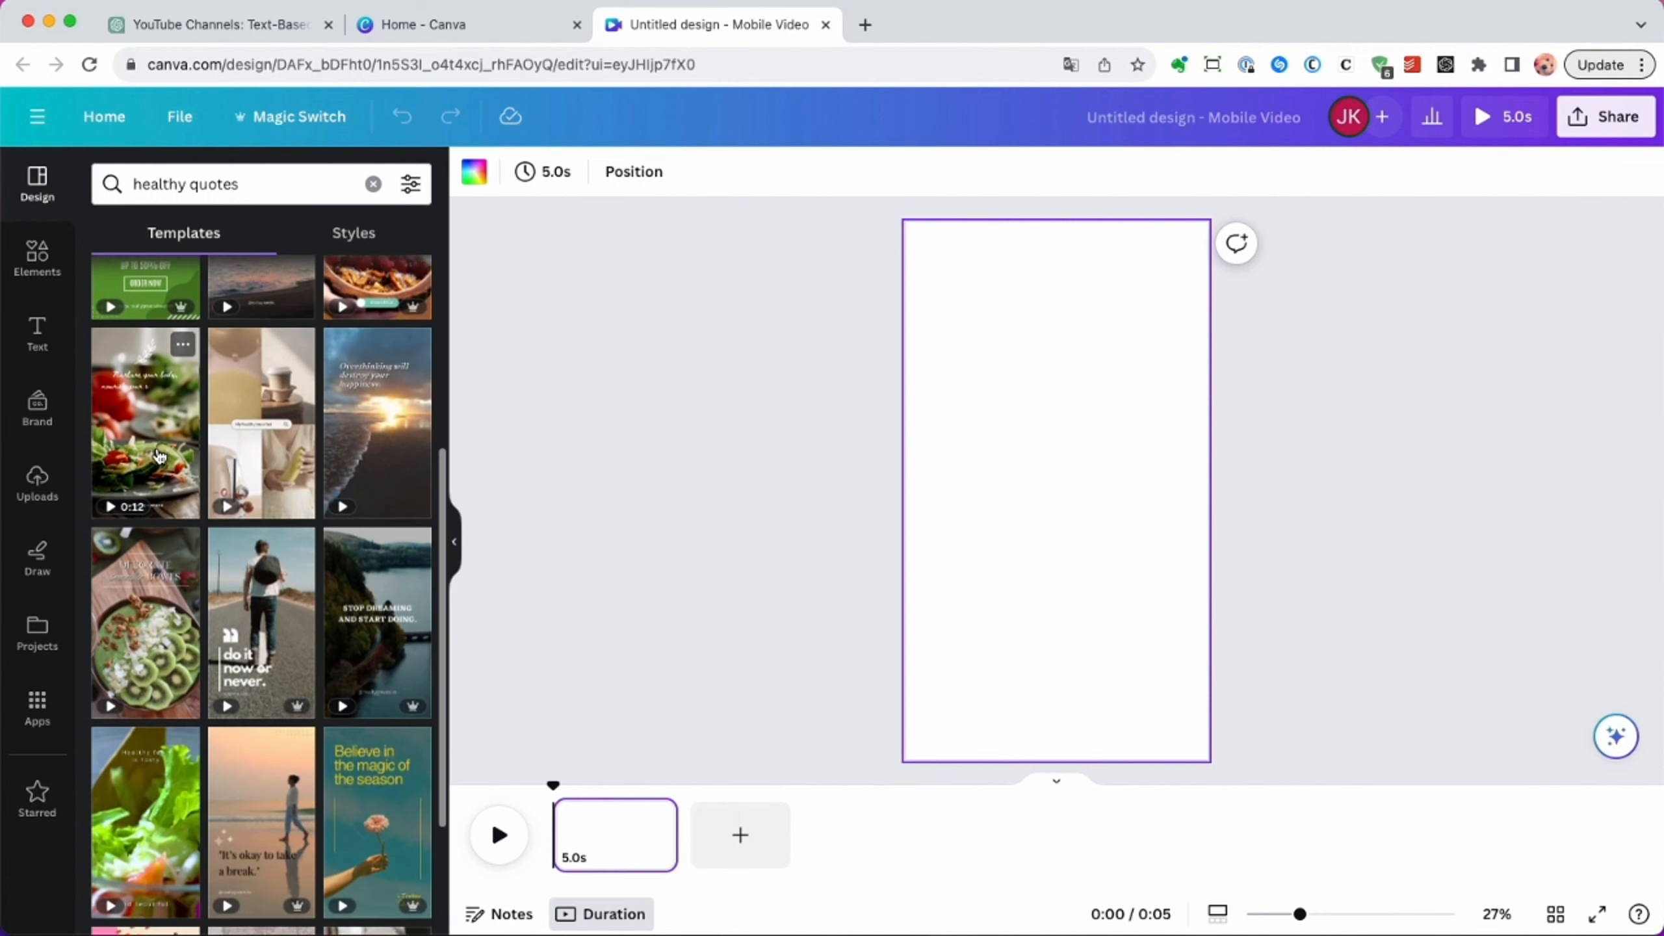
{"action": "scroll", "coordinate": [159, 455], "scroll_direction": "down", "scroll_amount": 2}
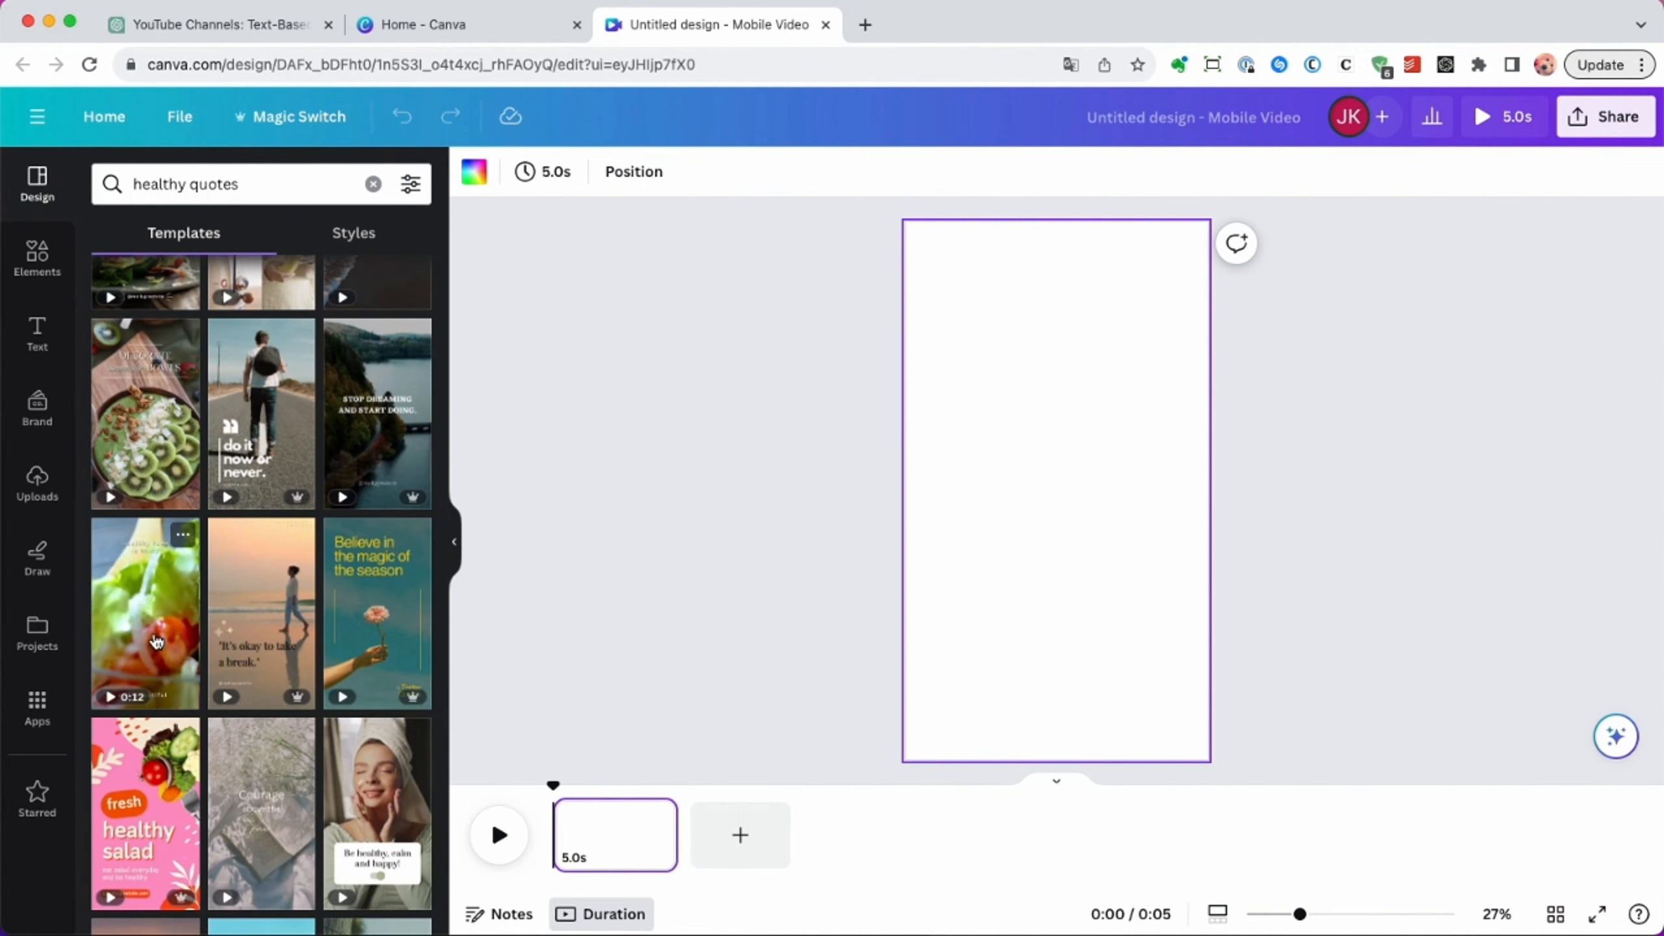
{"action": "left_click", "coordinate": [156, 641]}
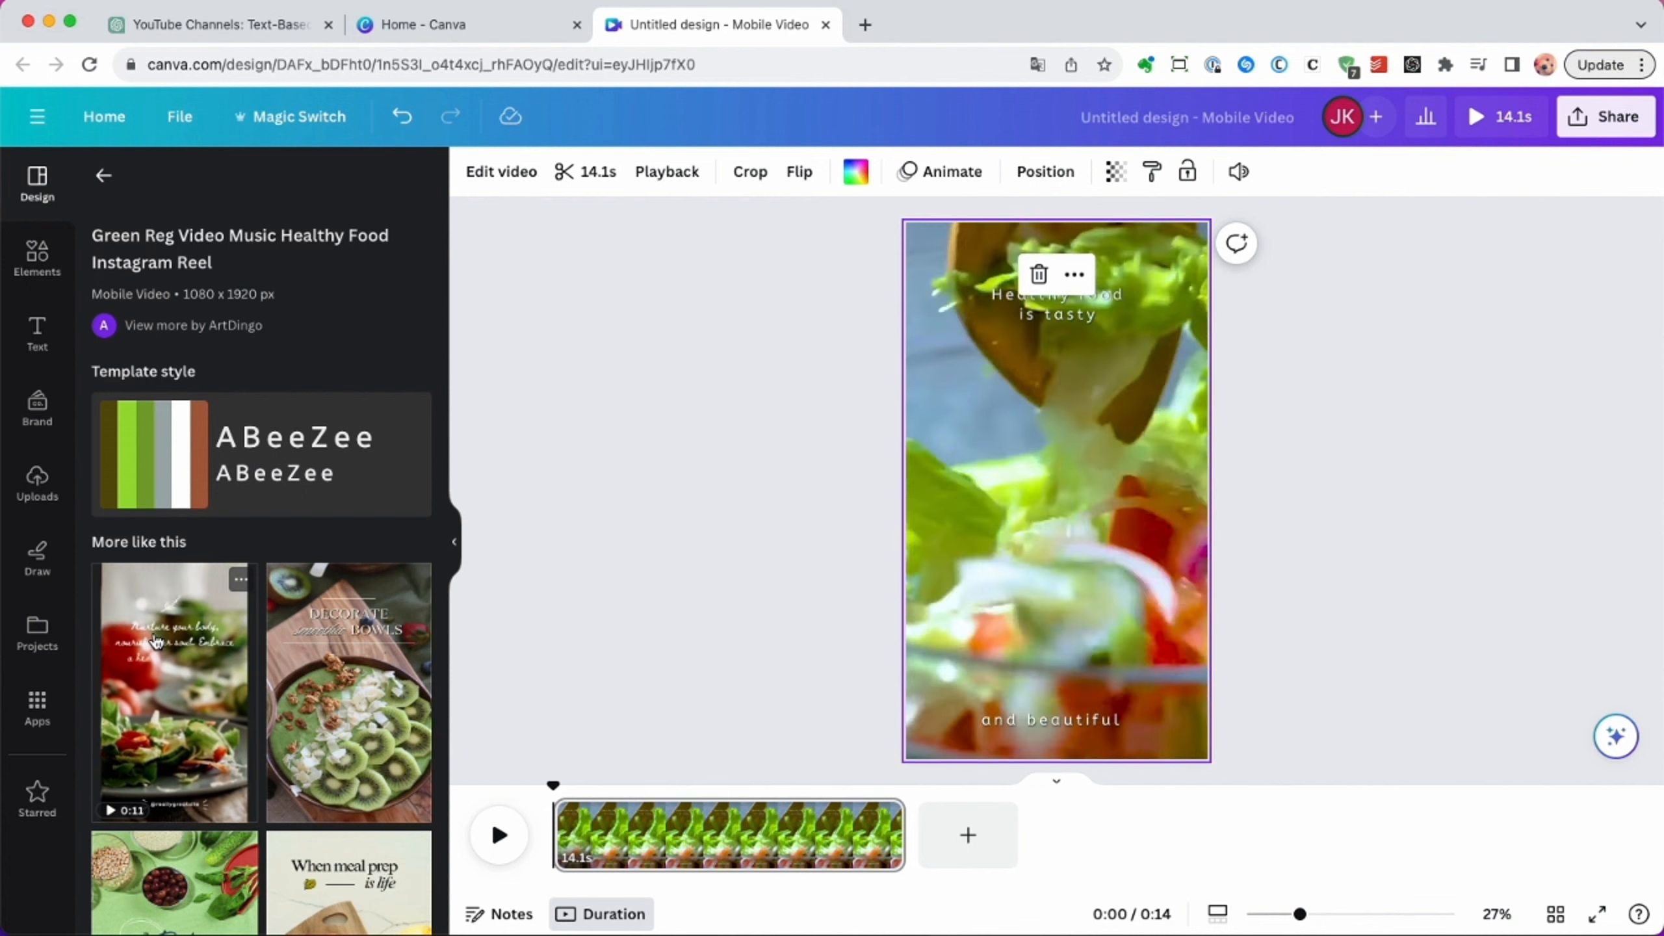
Copy the first title from the ChatGPT table and replace Canva's "Healthy food is tasty" text with "Why Should You Eat Avocados?".
{"action": "left_click", "coordinate": [1046, 315]}
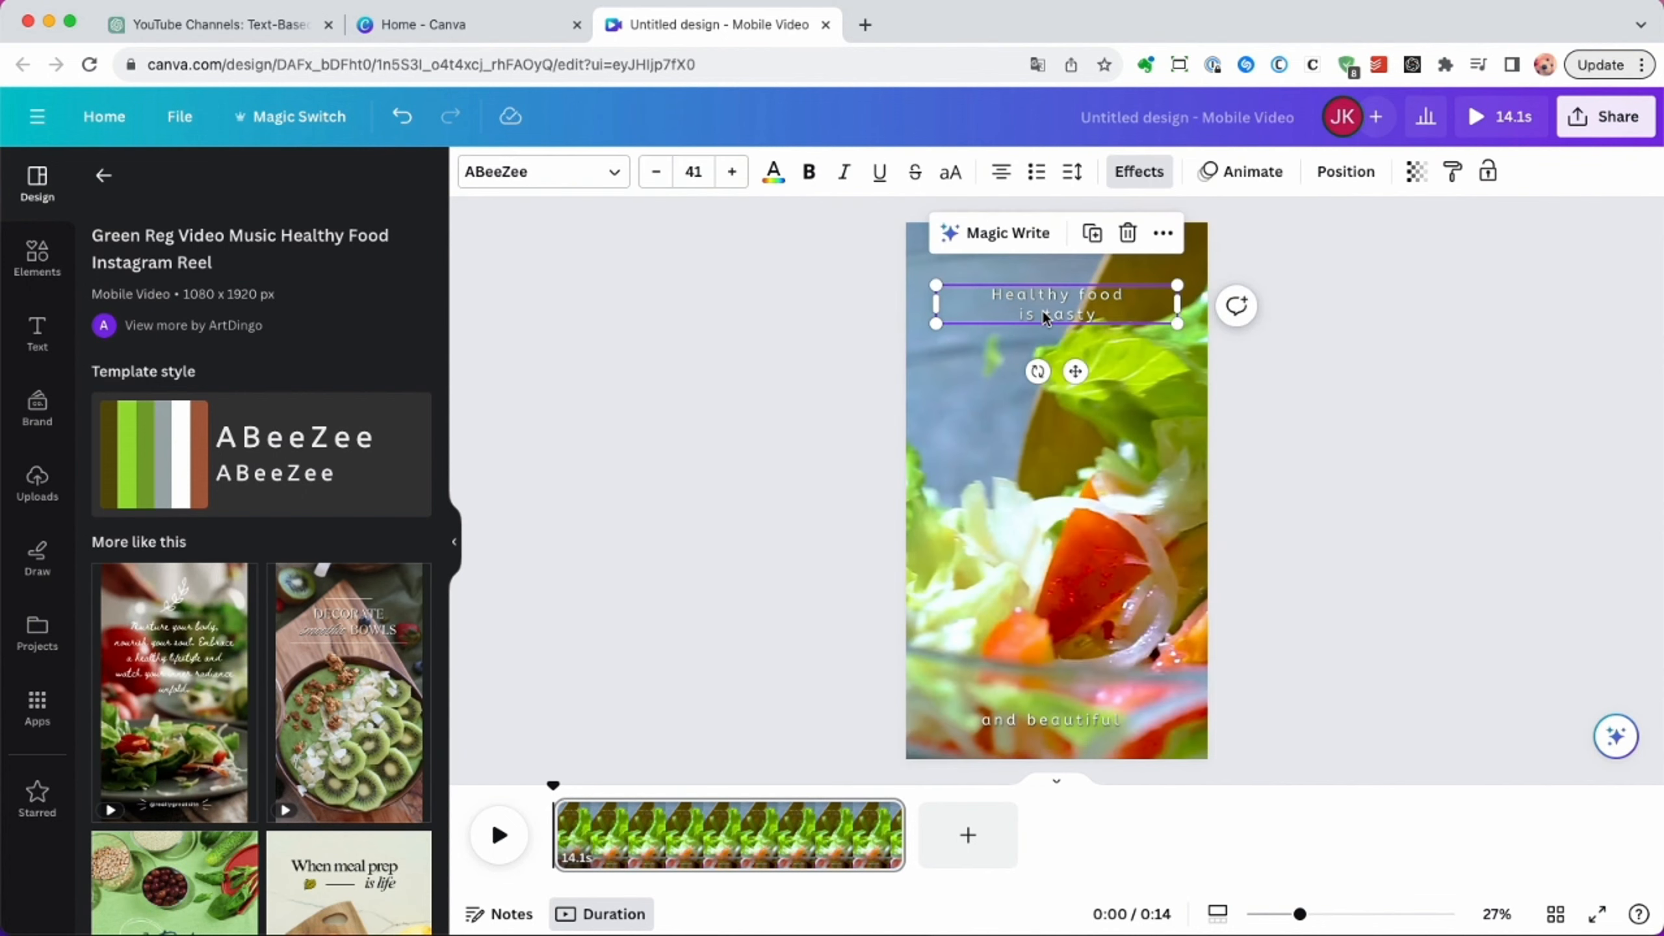
{"action": "left_click", "coordinate": [245, 24]}
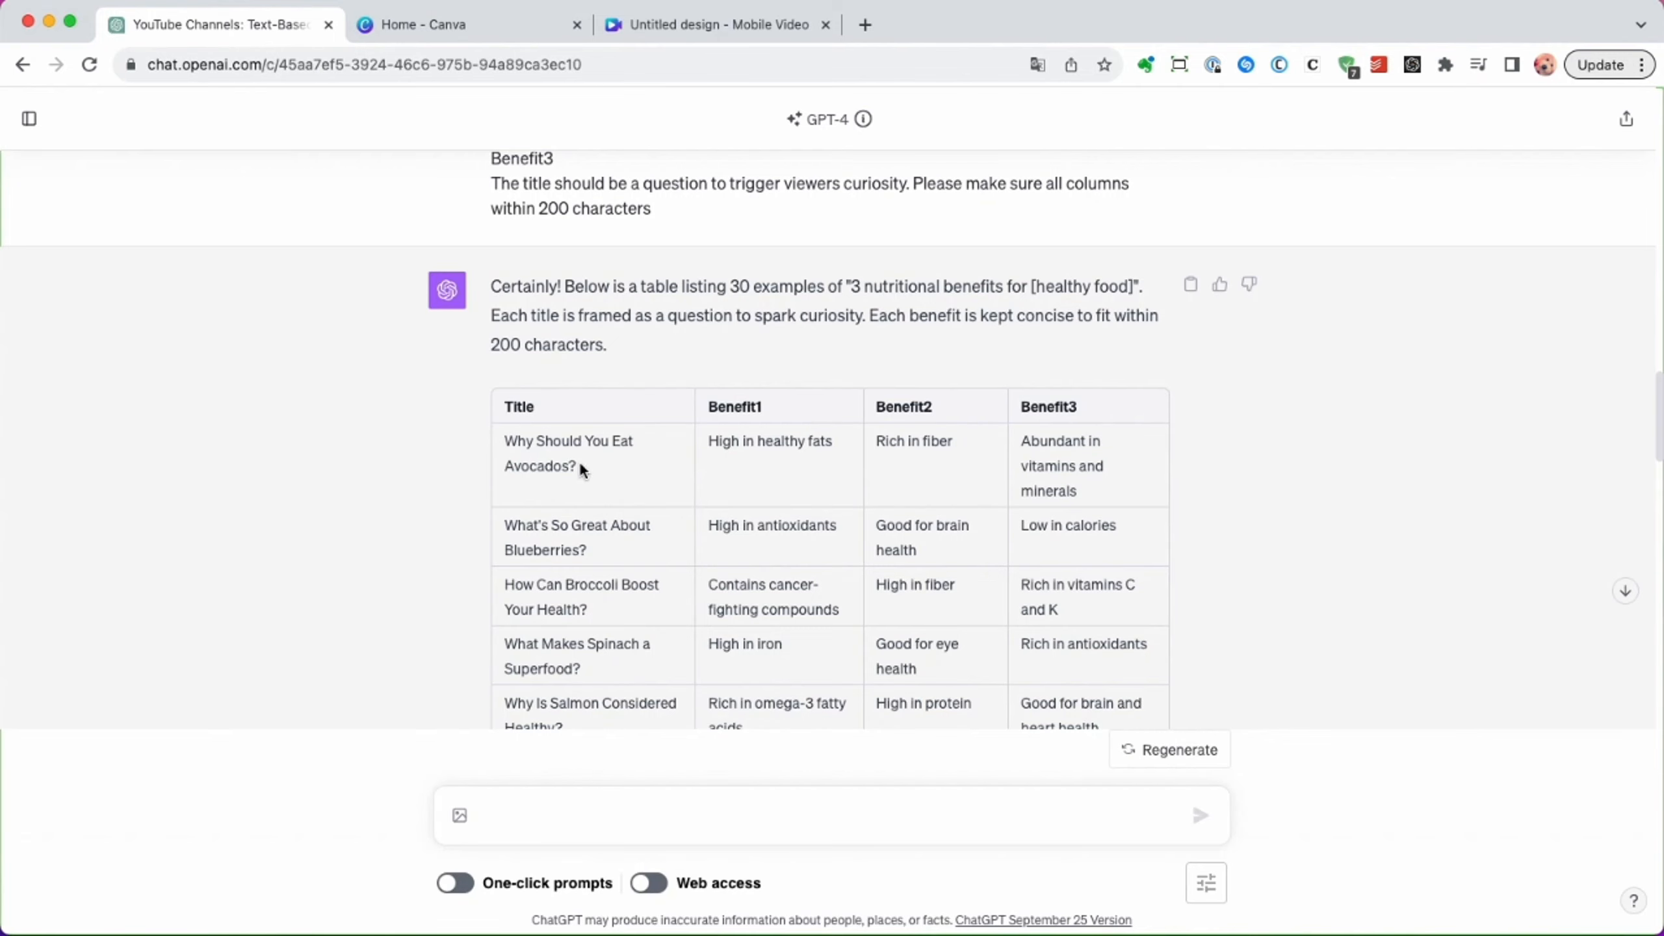
{"action": "left_click", "coordinate": [698, 29]}
{"action": "double_click", "coordinate": [1083, 308]}
{"action": "type", "text": "Why Should You Eat Avocados?"}
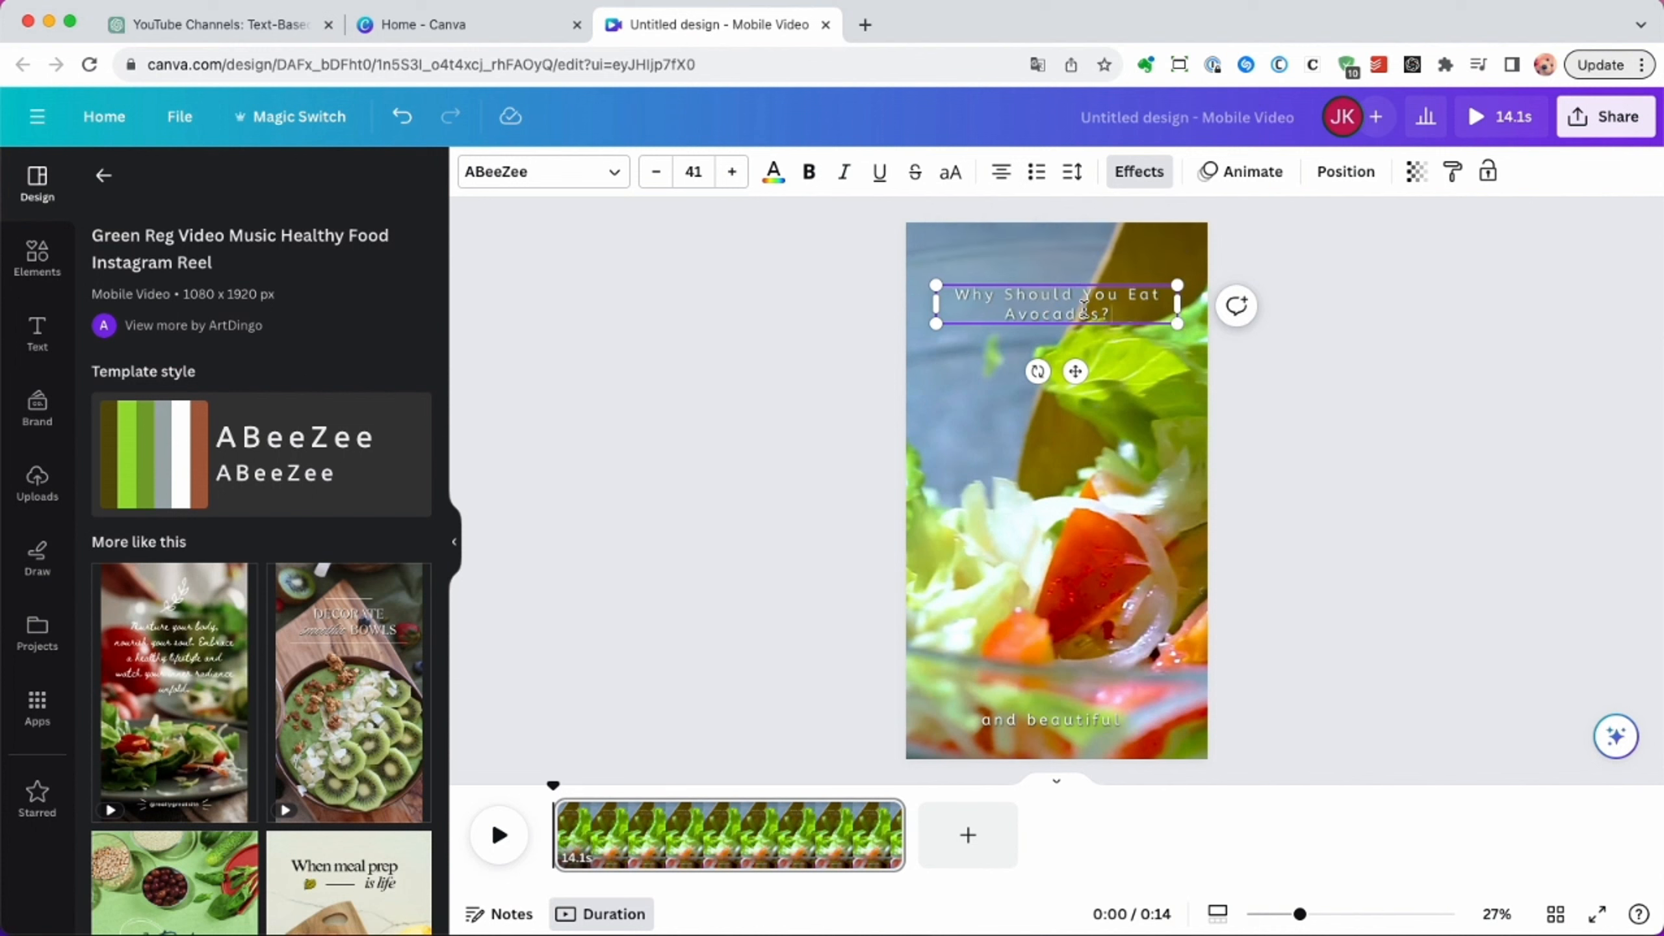
Set the title text's font to Helvetica Now and its size to 64.
{"action": "left_click", "coordinate": [596, 173]}
{"action": "scroll", "coordinate": [212, 528], "scroll_direction": "down", "scroll_amount": 3}
{"action": "left_click", "coordinate": [190, 575]}
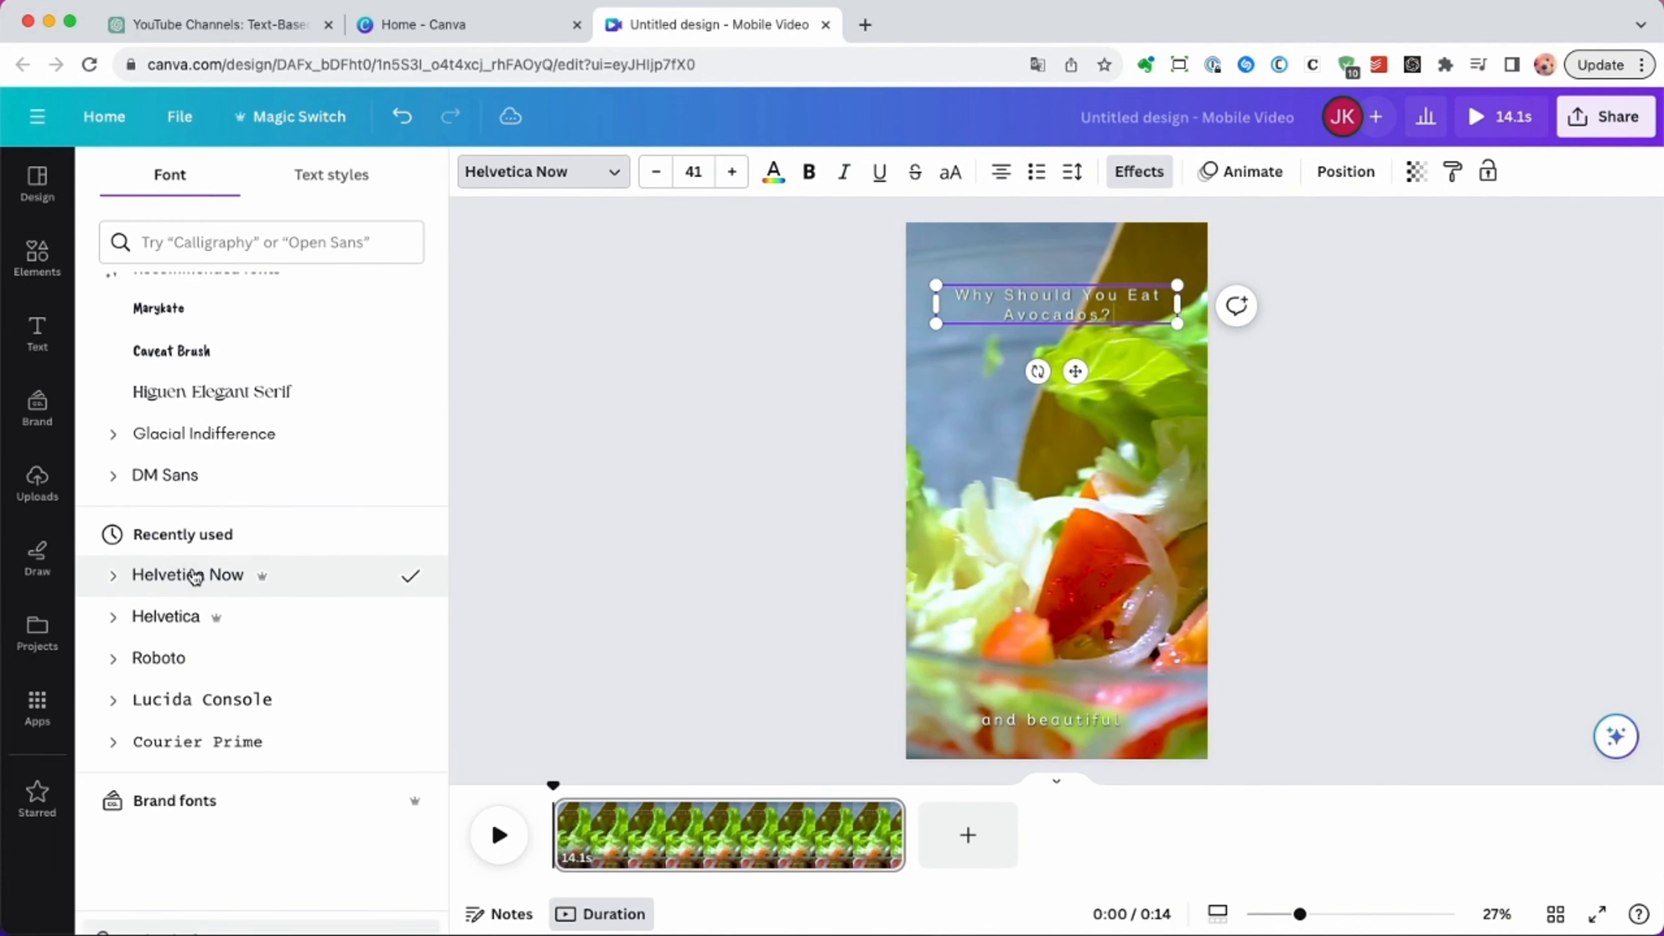
{"action": "left_click", "coordinate": [692, 171]}
{"action": "scroll", "coordinate": [728, 554], "scroll_direction": "down", "scroll_amount": 3}
{"action": "left_click", "coordinate": [714, 601]}
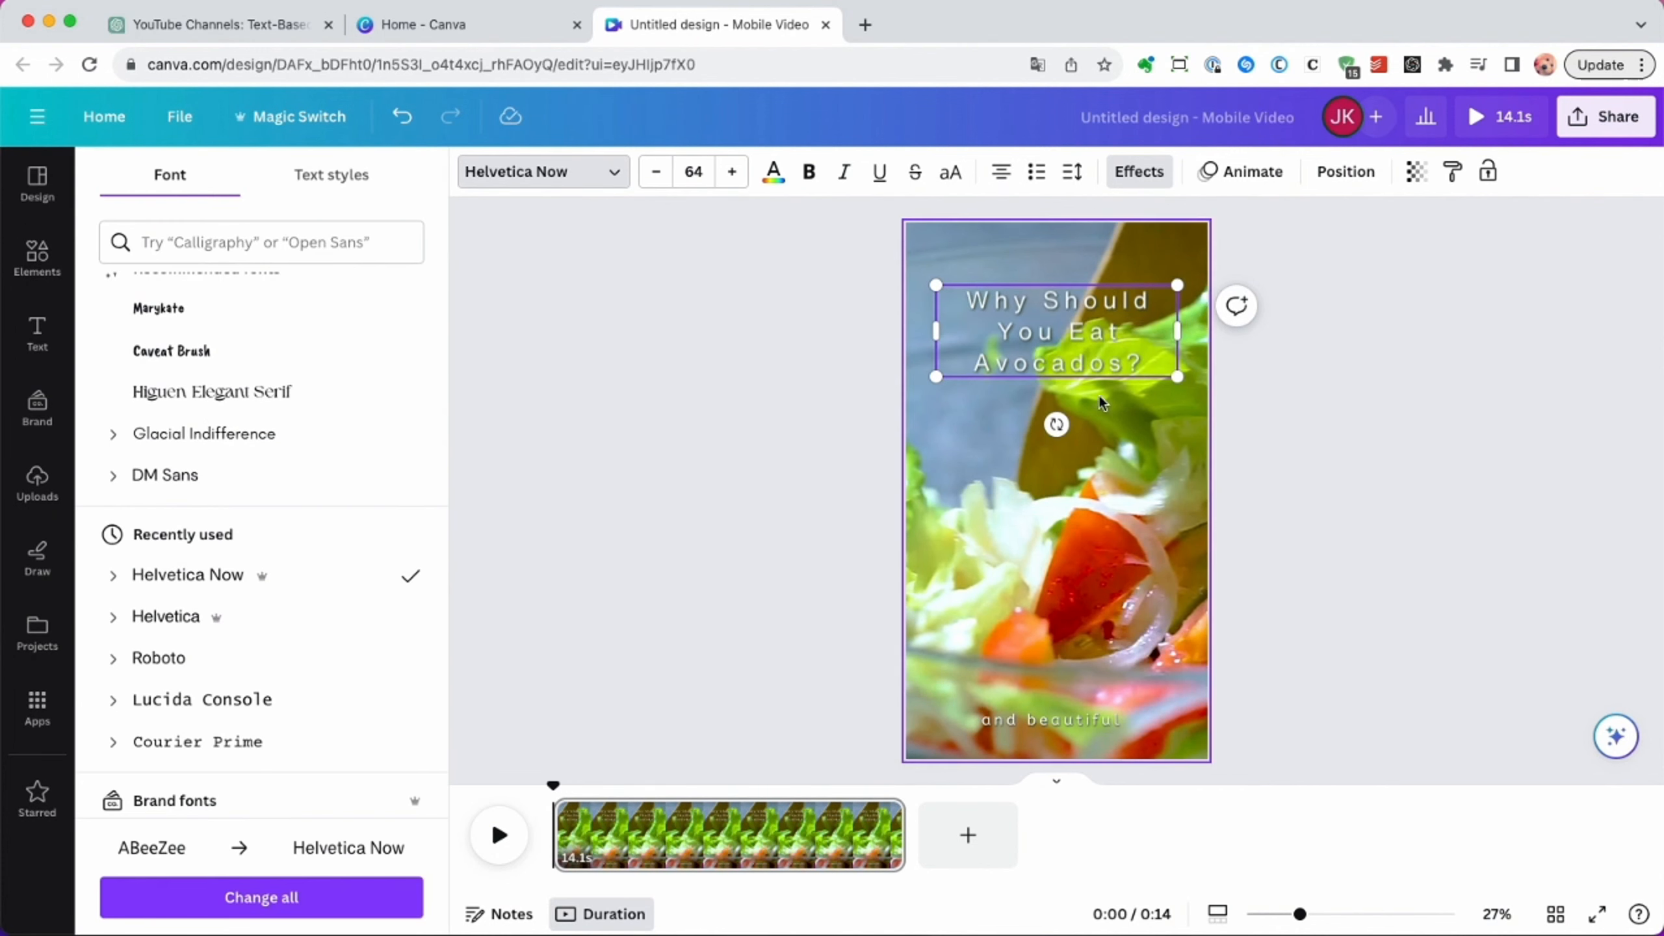
Apply the Typewriter animation to the title on enter and raise its speed to near the maximum.
{"action": "left_click", "coordinate": [1024, 362]}
{"action": "left_click", "coordinate": [1237, 172]}
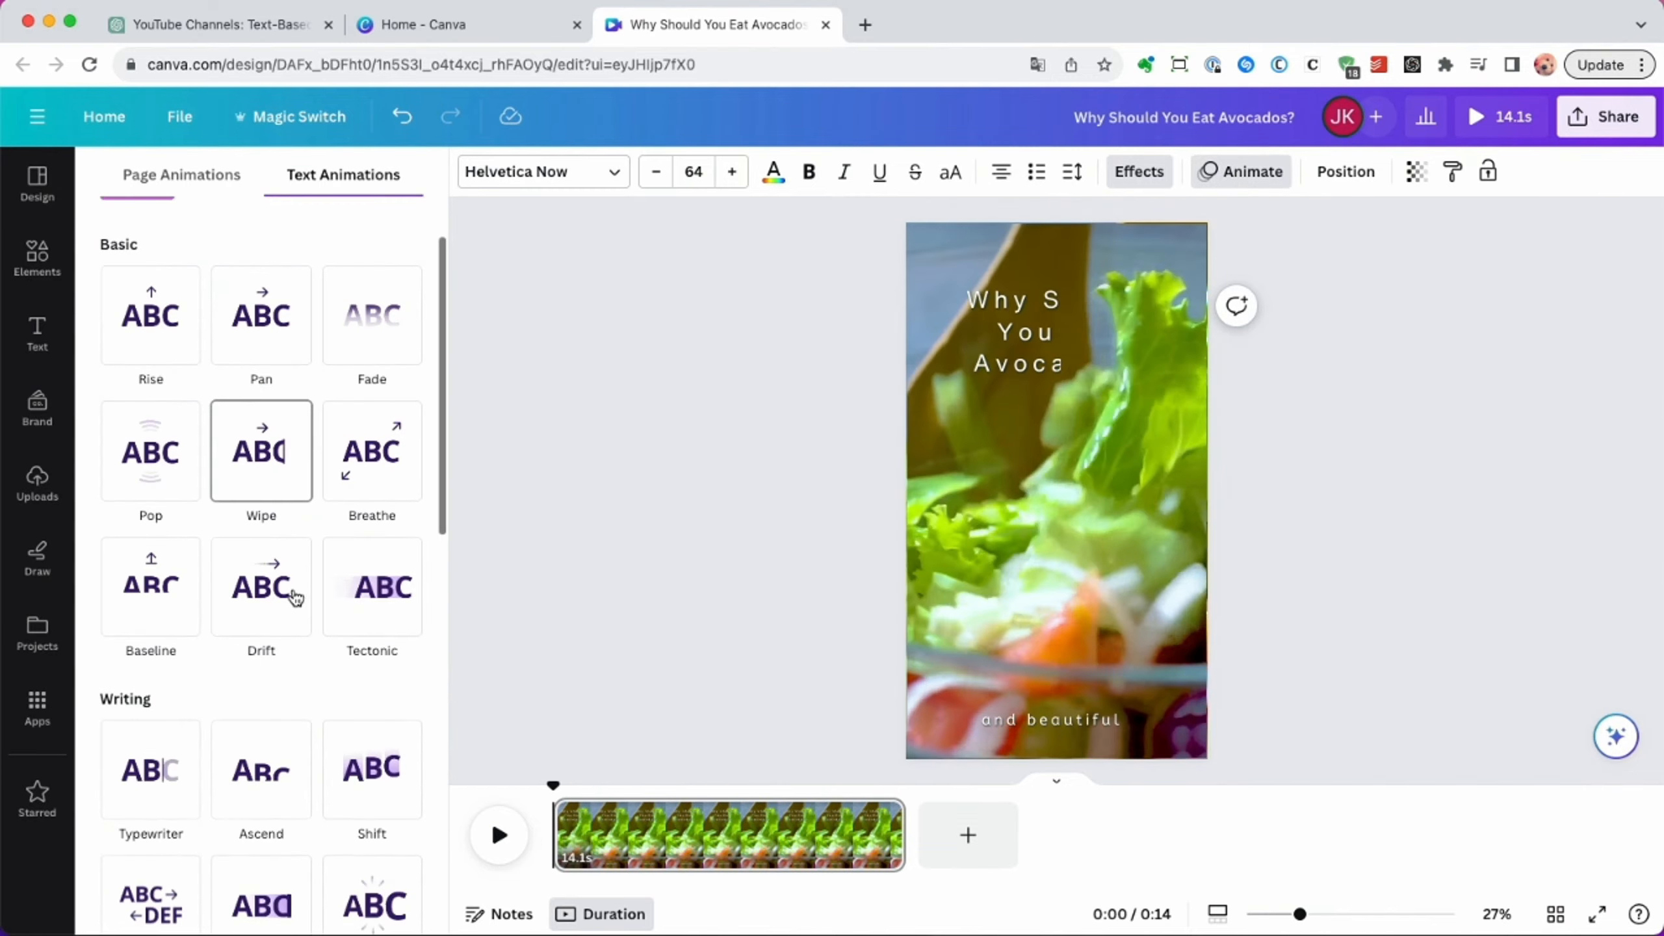
{"action": "scroll", "coordinate": [295, 511], "scroll_direction": "down", "scroll_amount": 5}
{"action": "scroll", "coordinate": [308, 577], "scroll_direction": "up", "scroll_amount": 3}
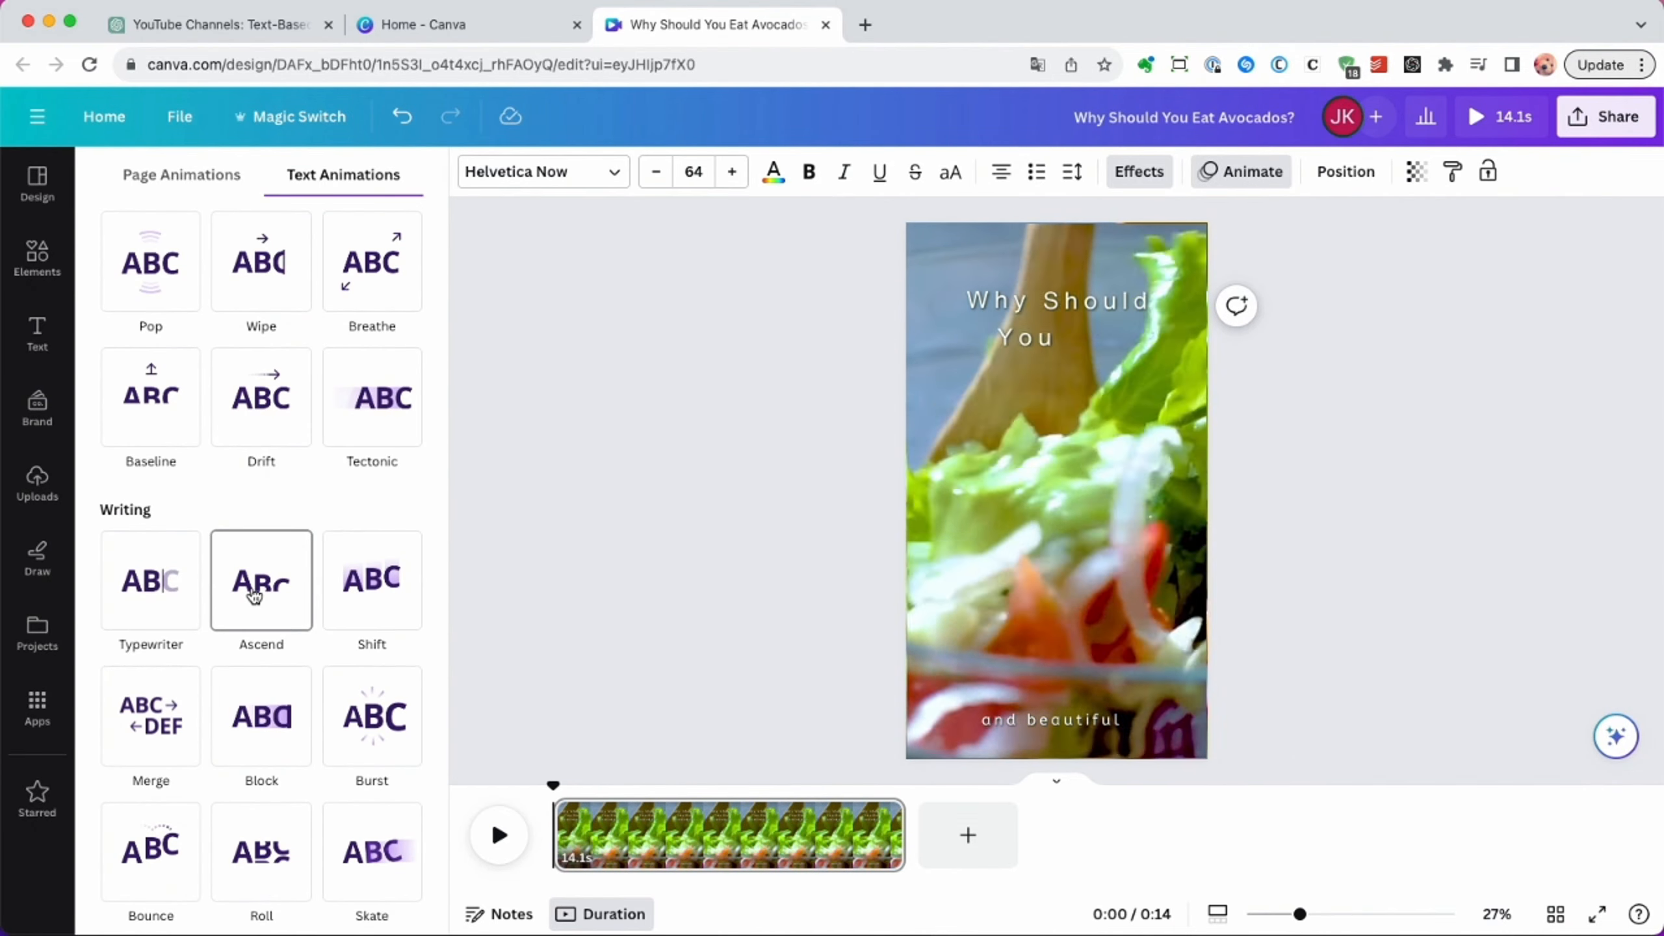
{"action": "left_click", "coordinate": [163, 608]}
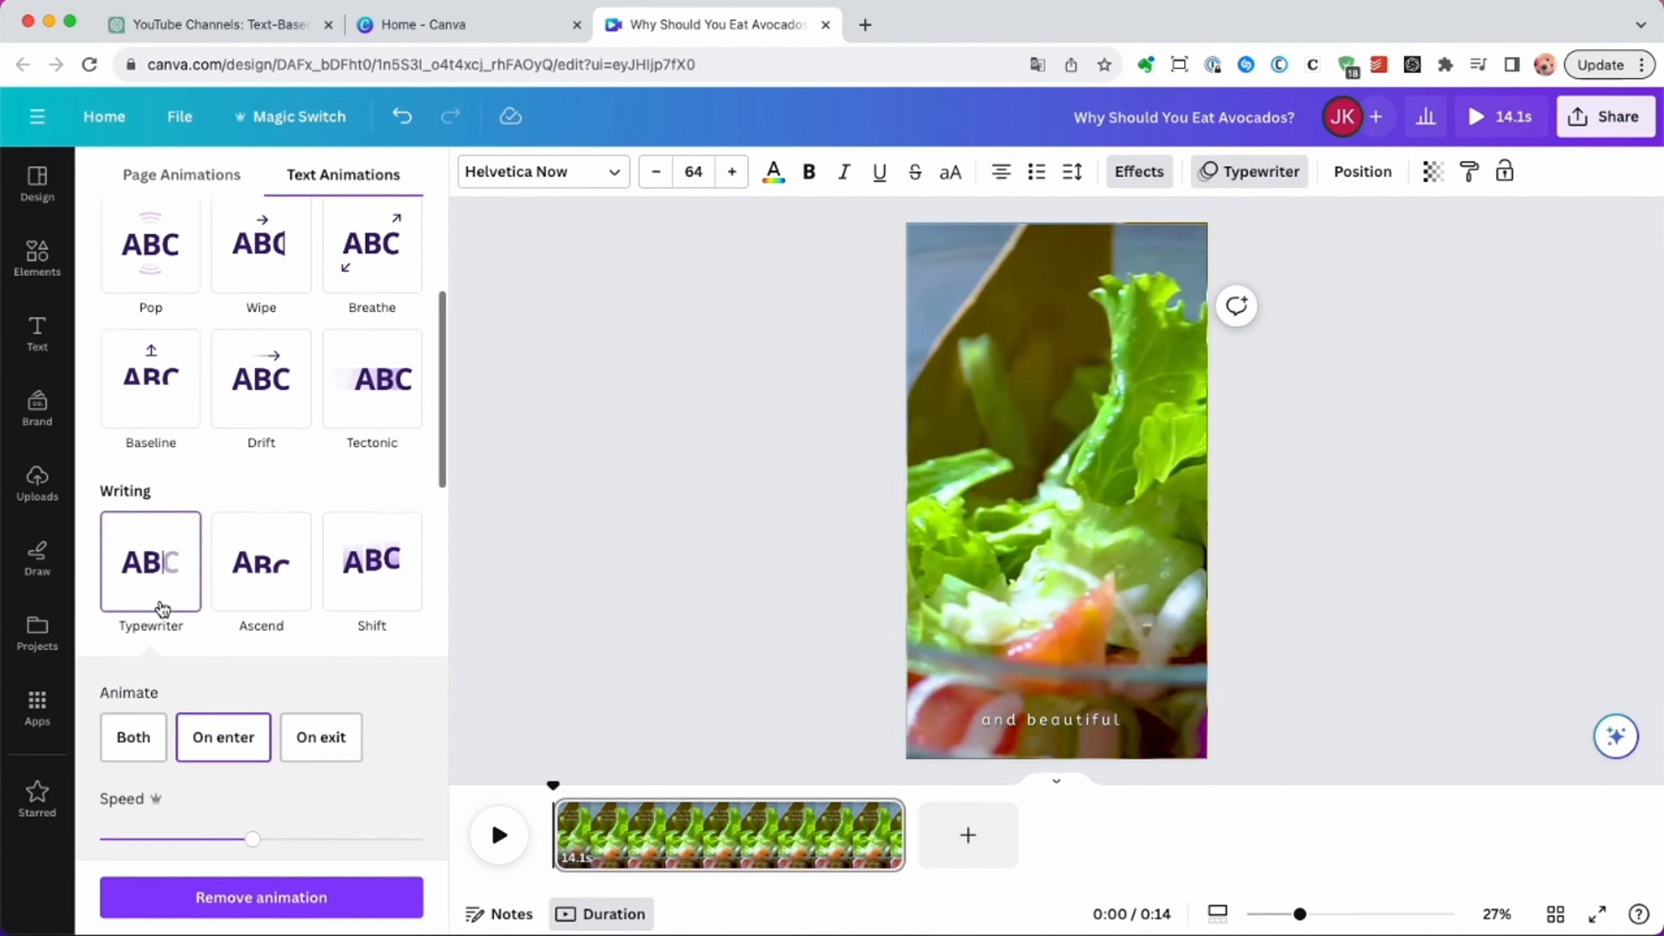
{"action": "left_click_drag", "start_coordinate": [253, 715], "coordinate": [379, 715]}
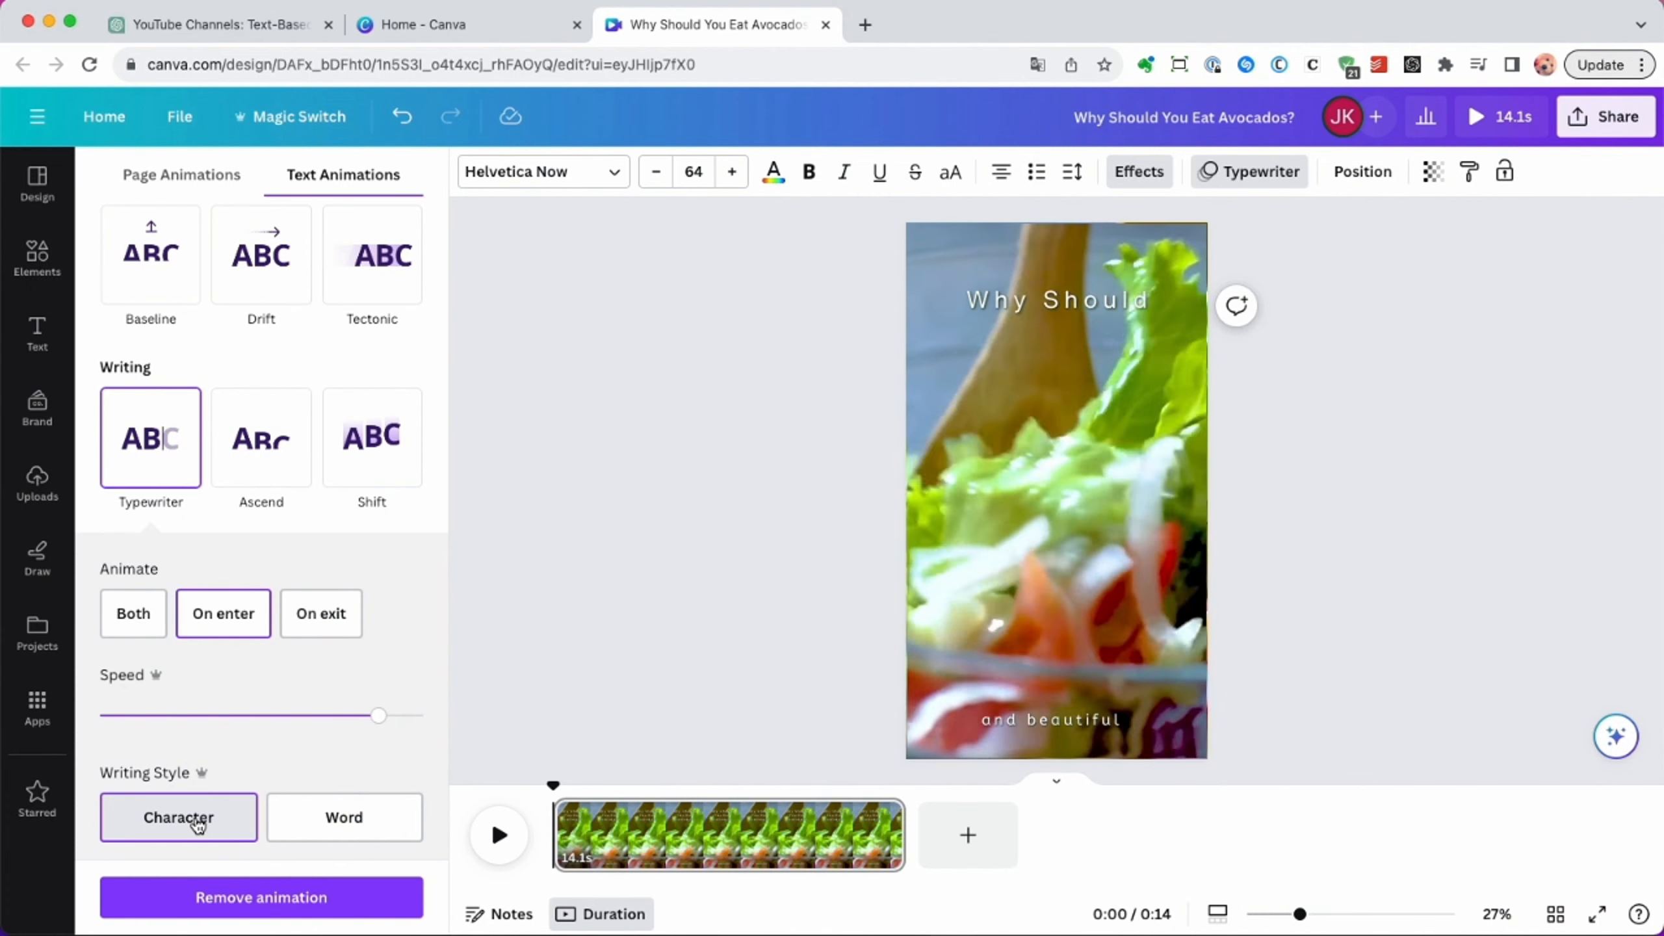
{"action": "left_click", "coordinate": [1115, 411]}
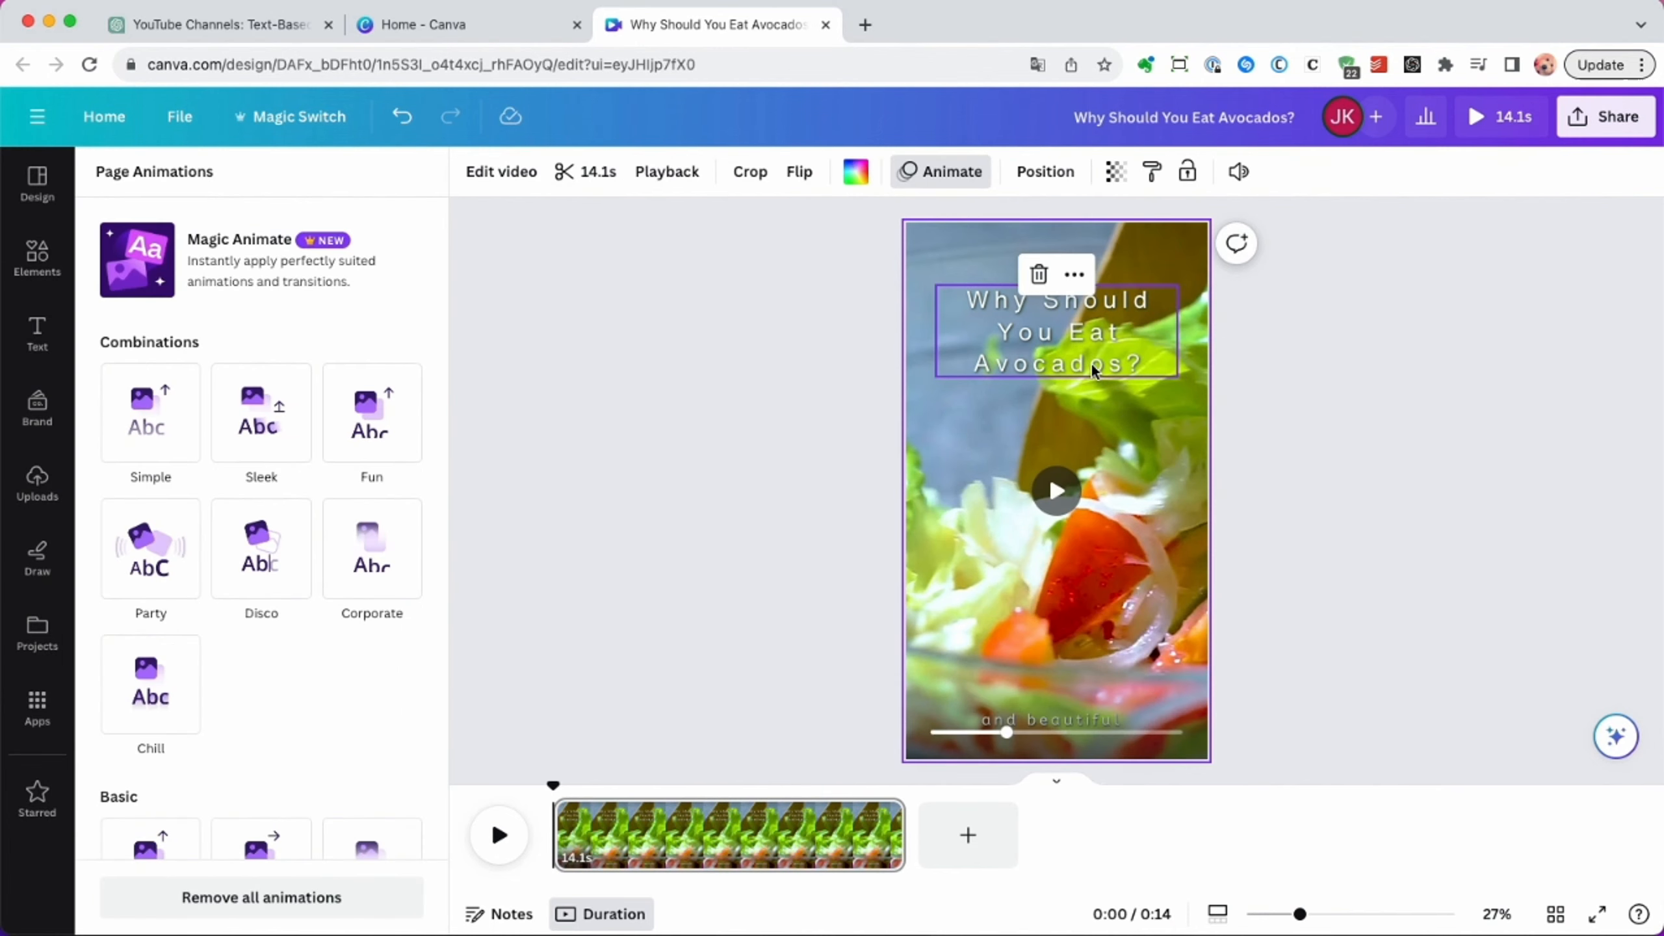
Add a square shape behind the title and stretch it into a rectangle covering all three text lines.
{"action": "left_click", "coordinate": [37, 256]}
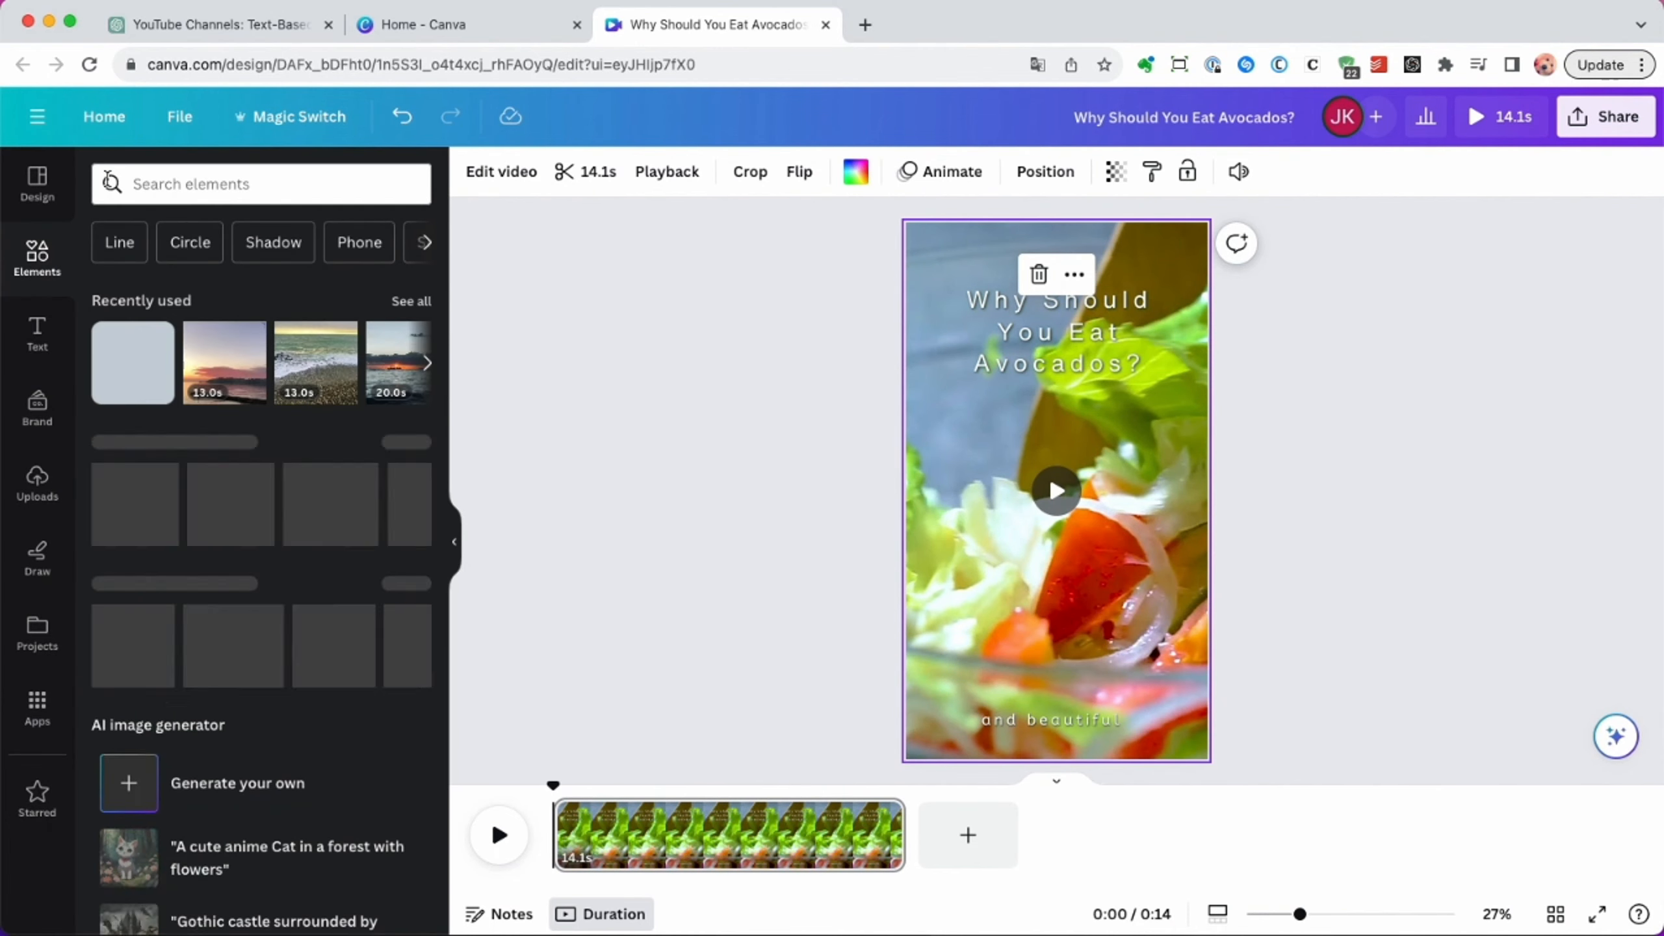
{"action": "left_click", "coordinate": [405, 443]}
{"action": "left_click", "coordinate": [122, 375]}
{"action": "left_click_drag", "start_coordinate": [1057, 491], "coordinate": [982, 326]}
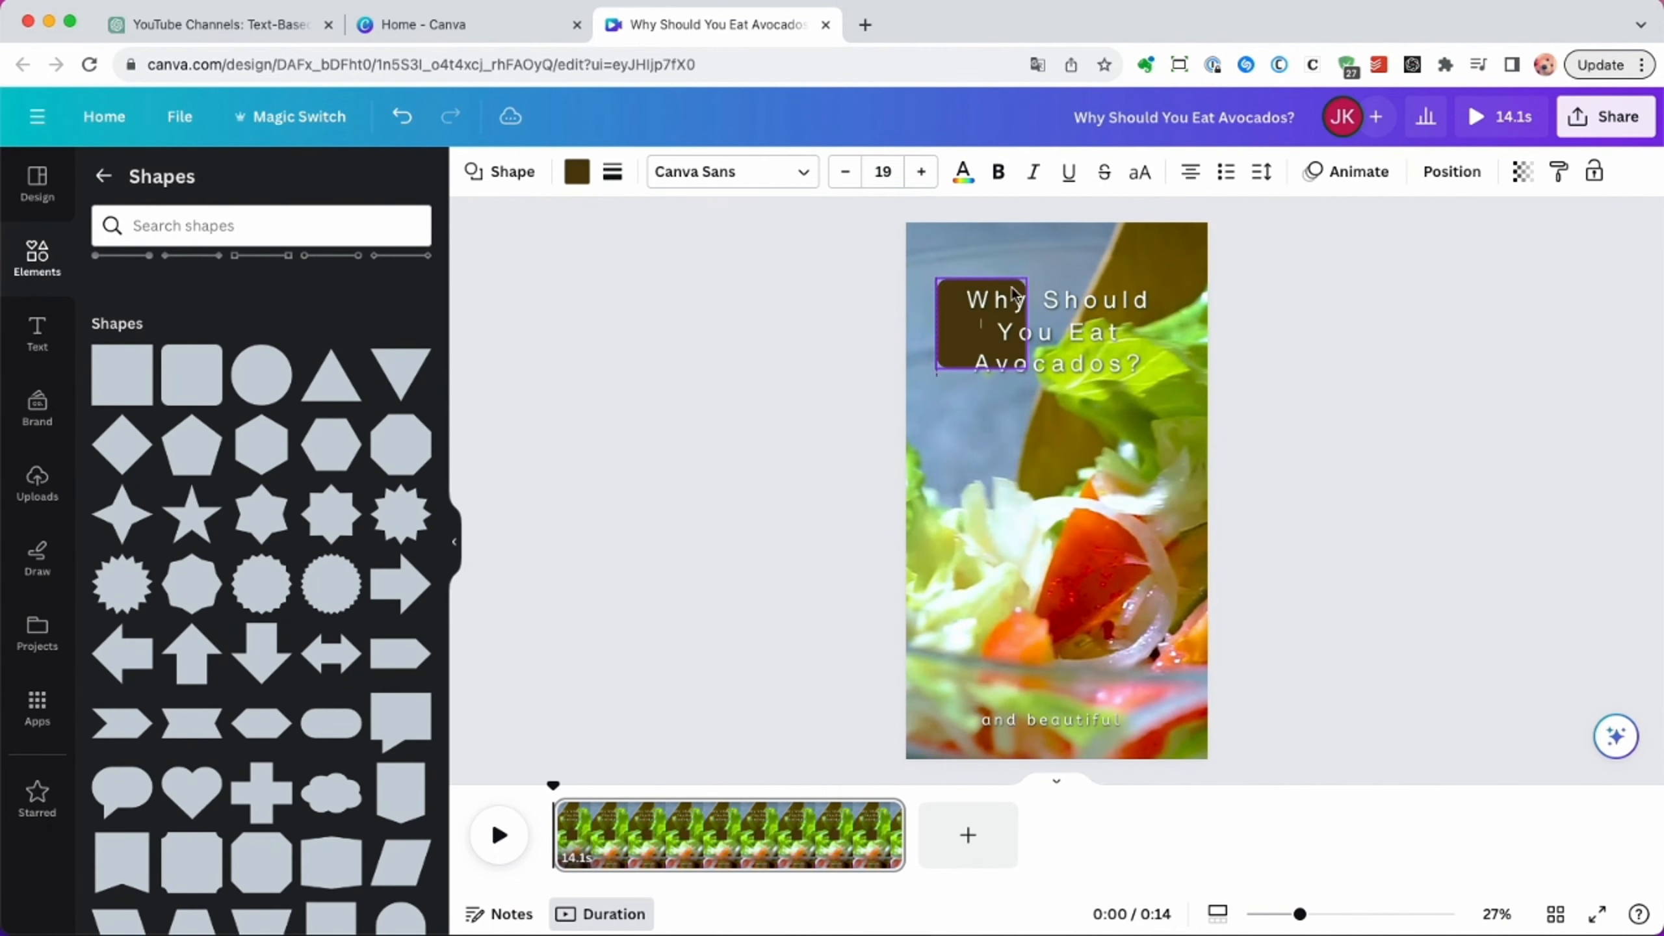
{"action": "left_click_drag", "start_coordinate": [1029, 377], "coordinate": [1188, 383]}
{"action": "left_click_drag", "start_coordinate": [936, 383], "coordinate": [930, 381]}
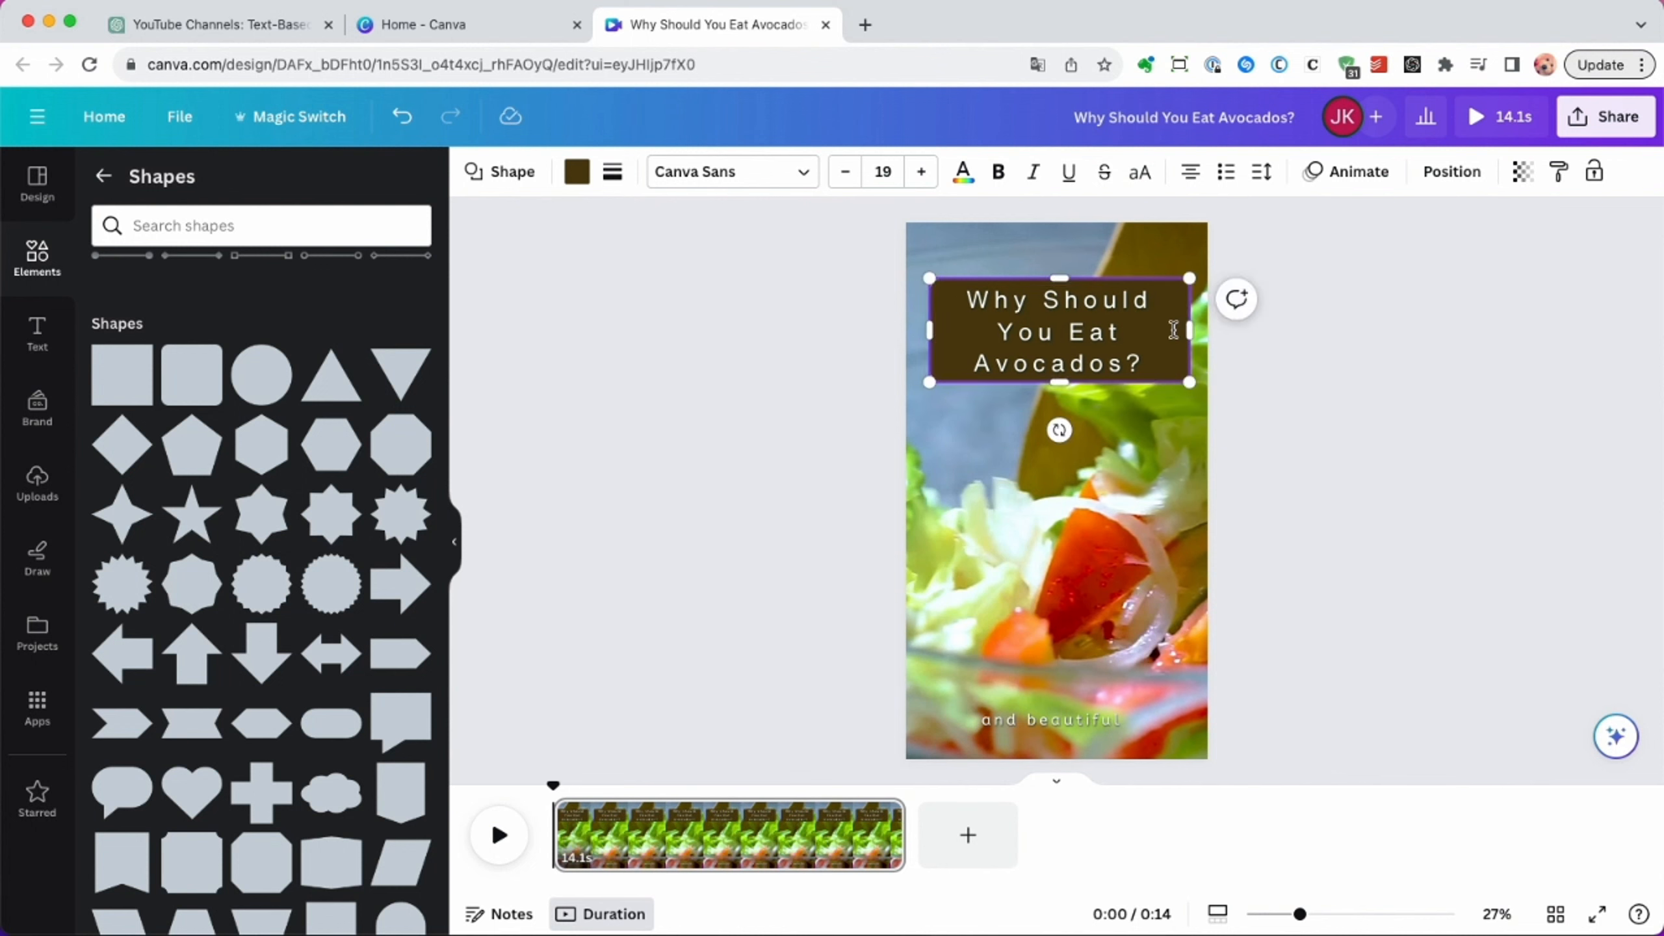
Round the corners of the title's background box and enlarge it slightly around the text.
{"action": "left_click", "coordinate": [1173, 333]}
{"action": "left_click_drag", "start_coordinate": [958, 282], "coordinate": [954, 284]}
{"action": "left_click_drag", "start_coordinate": [1058, 430], "coordinate": [1059, 430]}
{"action": "left_click_drag", "start_coordinate": [1187, 381], "coordinate": [1190, 393]}
{"action": "left_click_drag", "start_coordinate": [1167, 382], "coordinate": [1166, 375]}
{"action": "left_click", "coordinate": [1177, 436]}
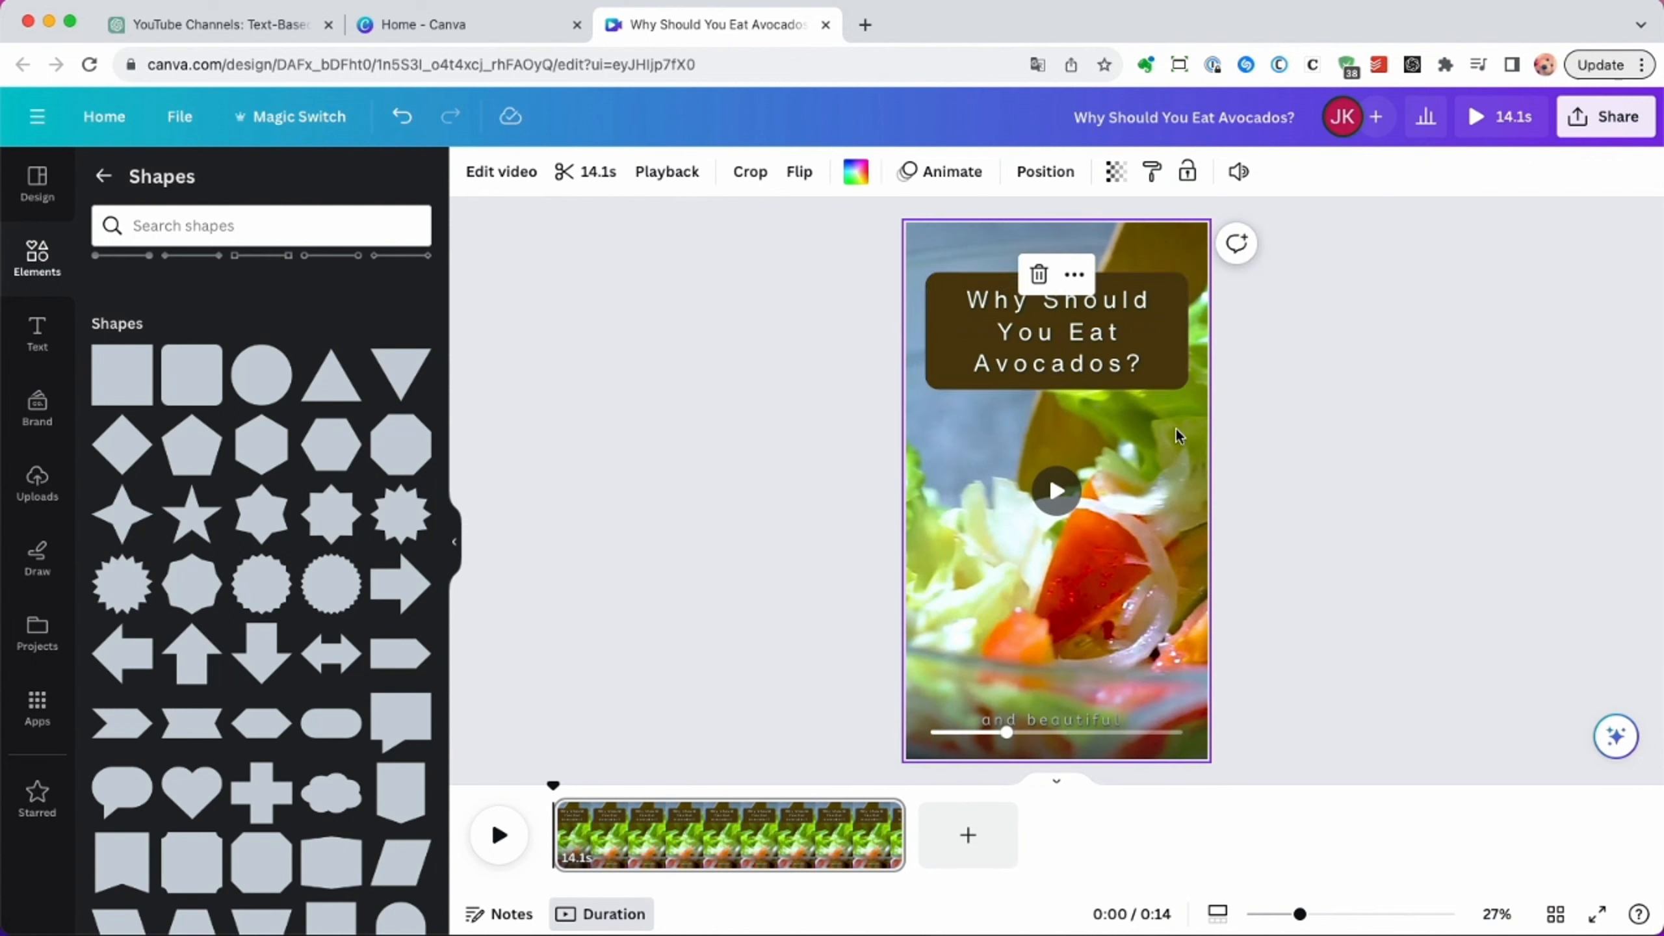
Make the title's background box semi-transparent and preview the opening seconds of the video.
{"action": "left_click", "coordinate": [1168, 379]}
{"action": "left_click", "coordinate": [1522, 172]}
{"action": "left_click_drag", "start_coordinate": [1519, 256], "coordinate": [1475, 256]}
{"action": "left_click", "coordinate": [1148, 537]}
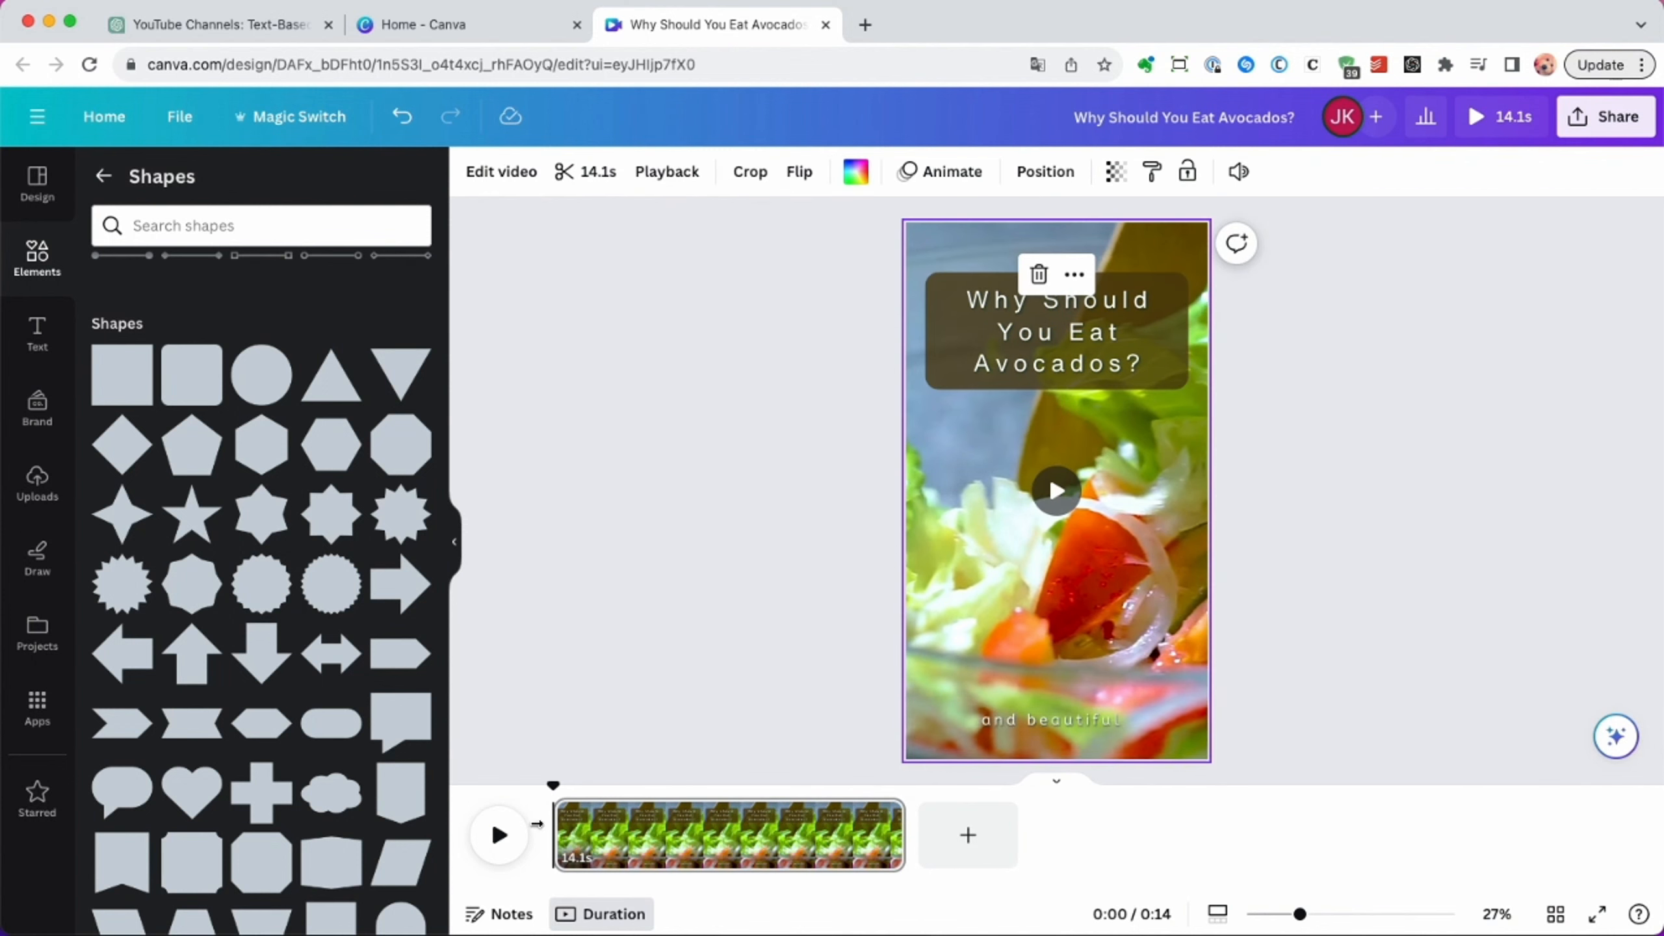
{"action": "left_click", "coordinate": [496, 851]}
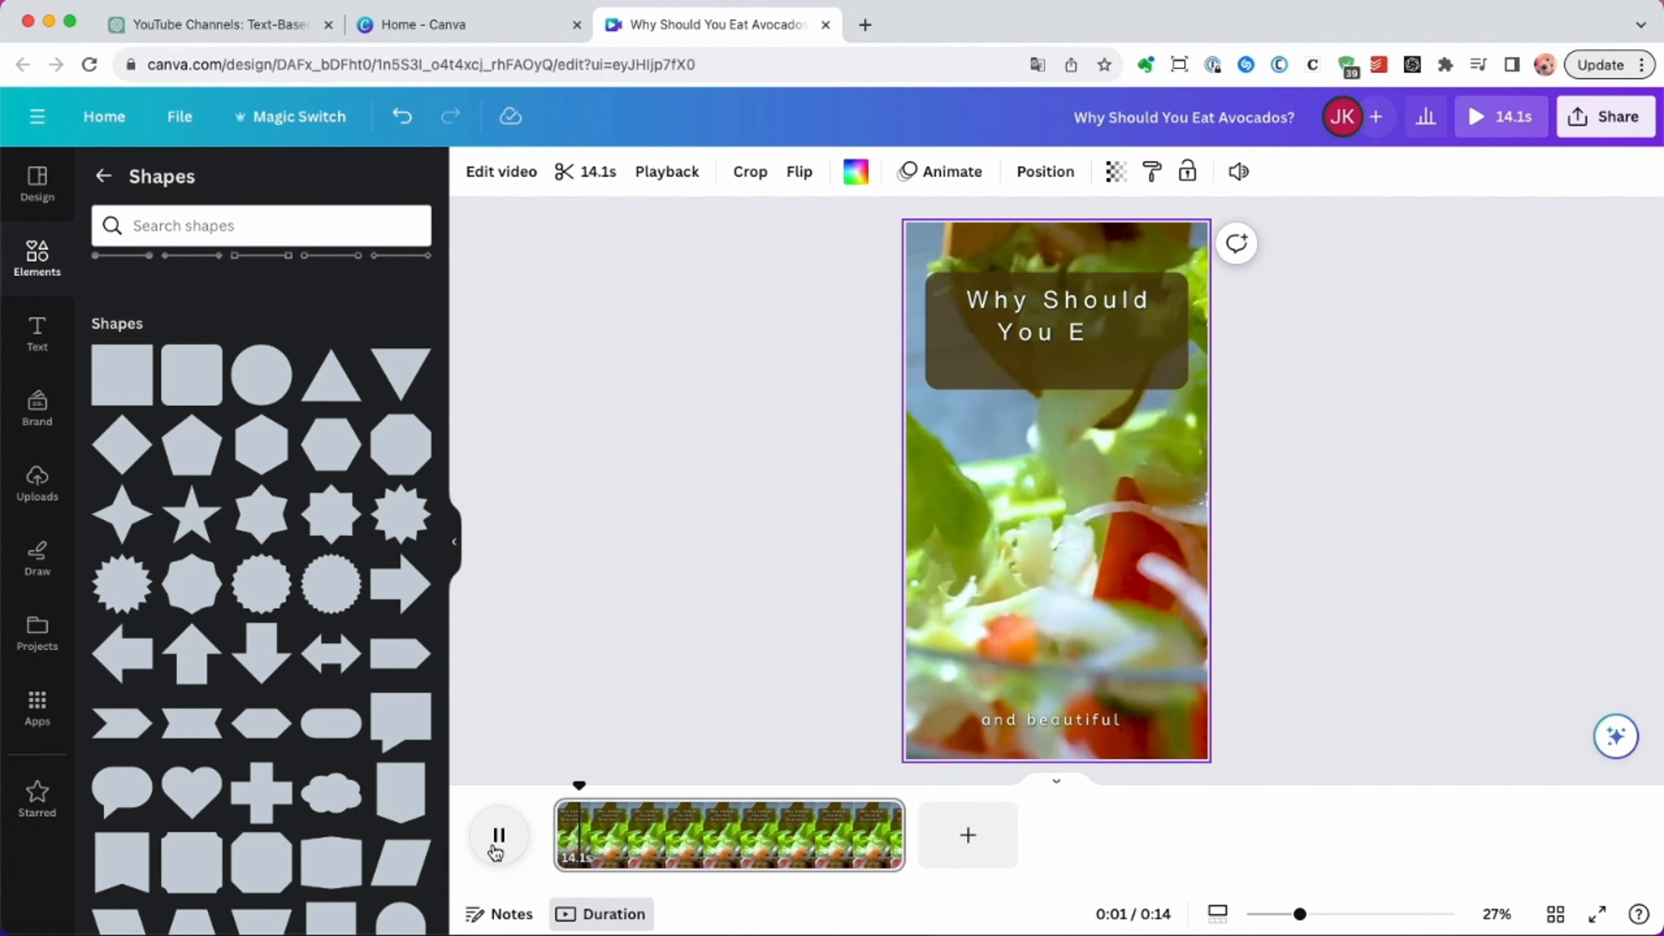
{"action": "left_click", "coordinate": [496, 851]}
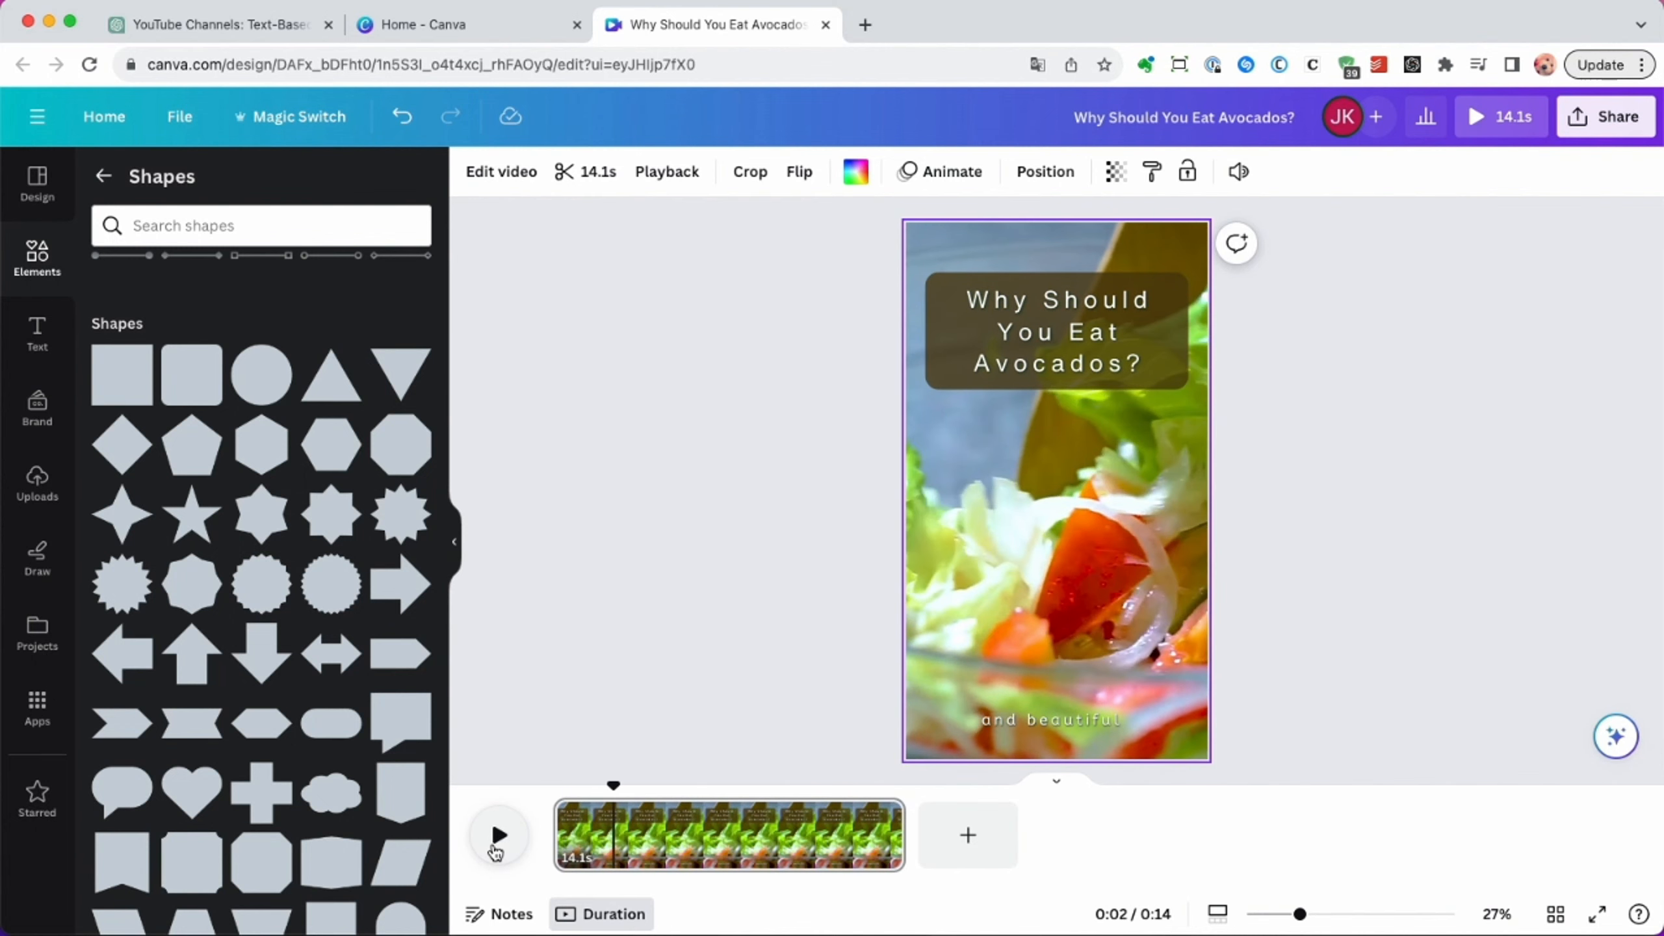
{"action": "left_click", "coordinate": [1037, 716]}
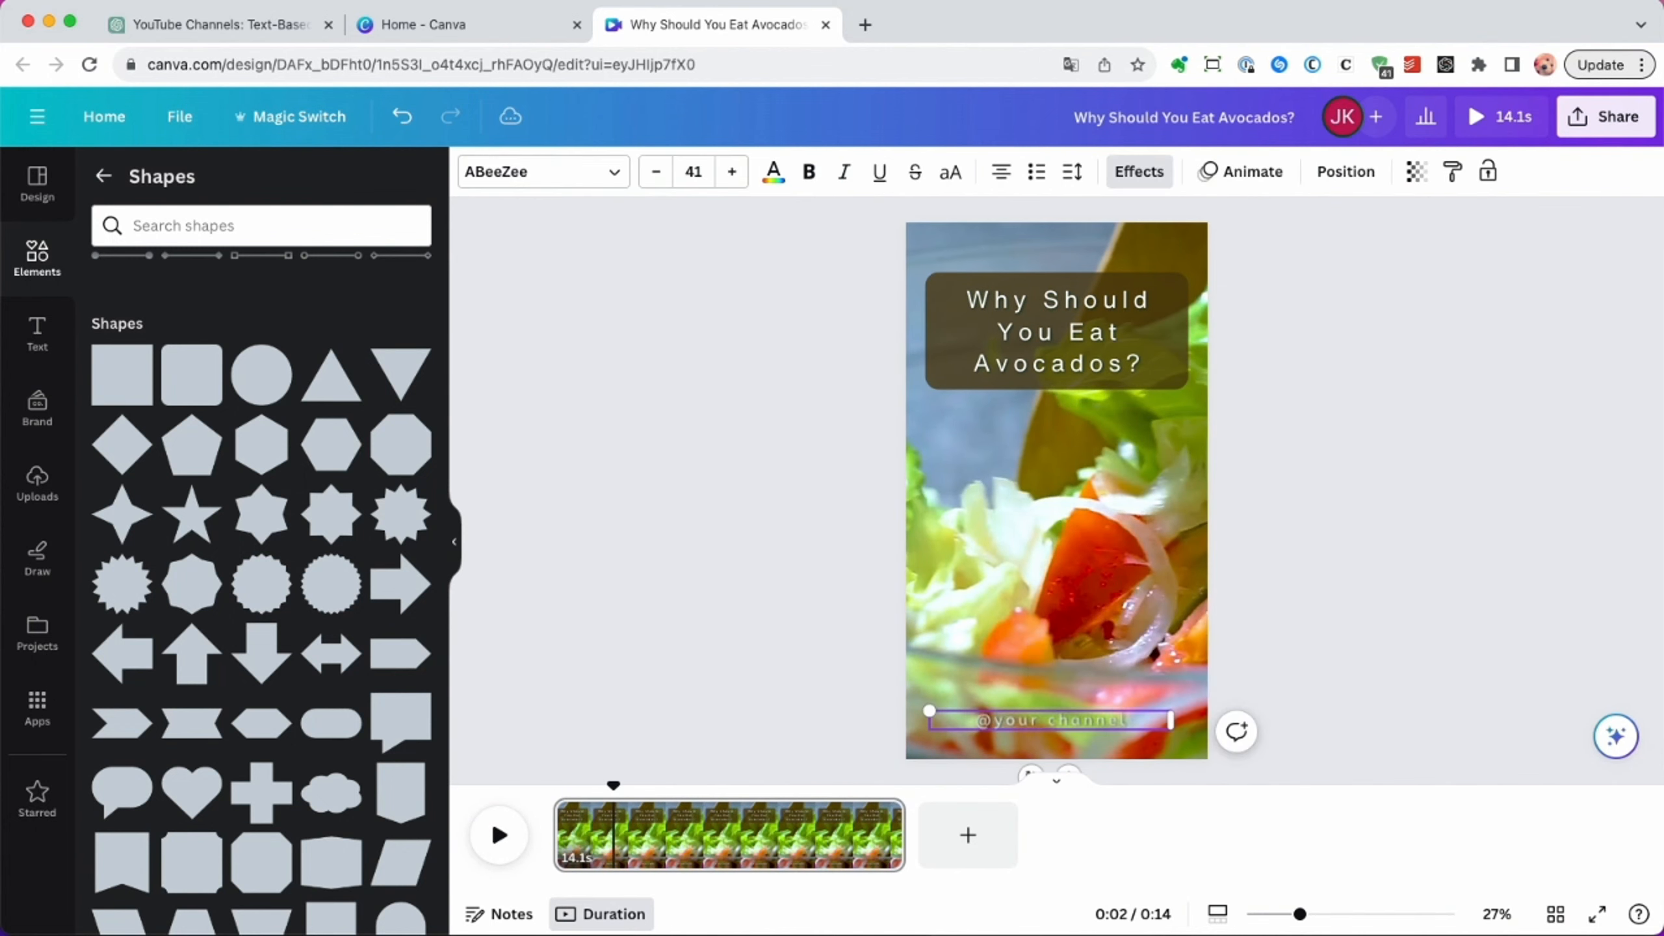
{"action": "left_click", "coordinate": [1140, 650]}
{"action": "left_click_drag", "start_coordinate": [1107, 714], "coordinate": [1133, 675]}
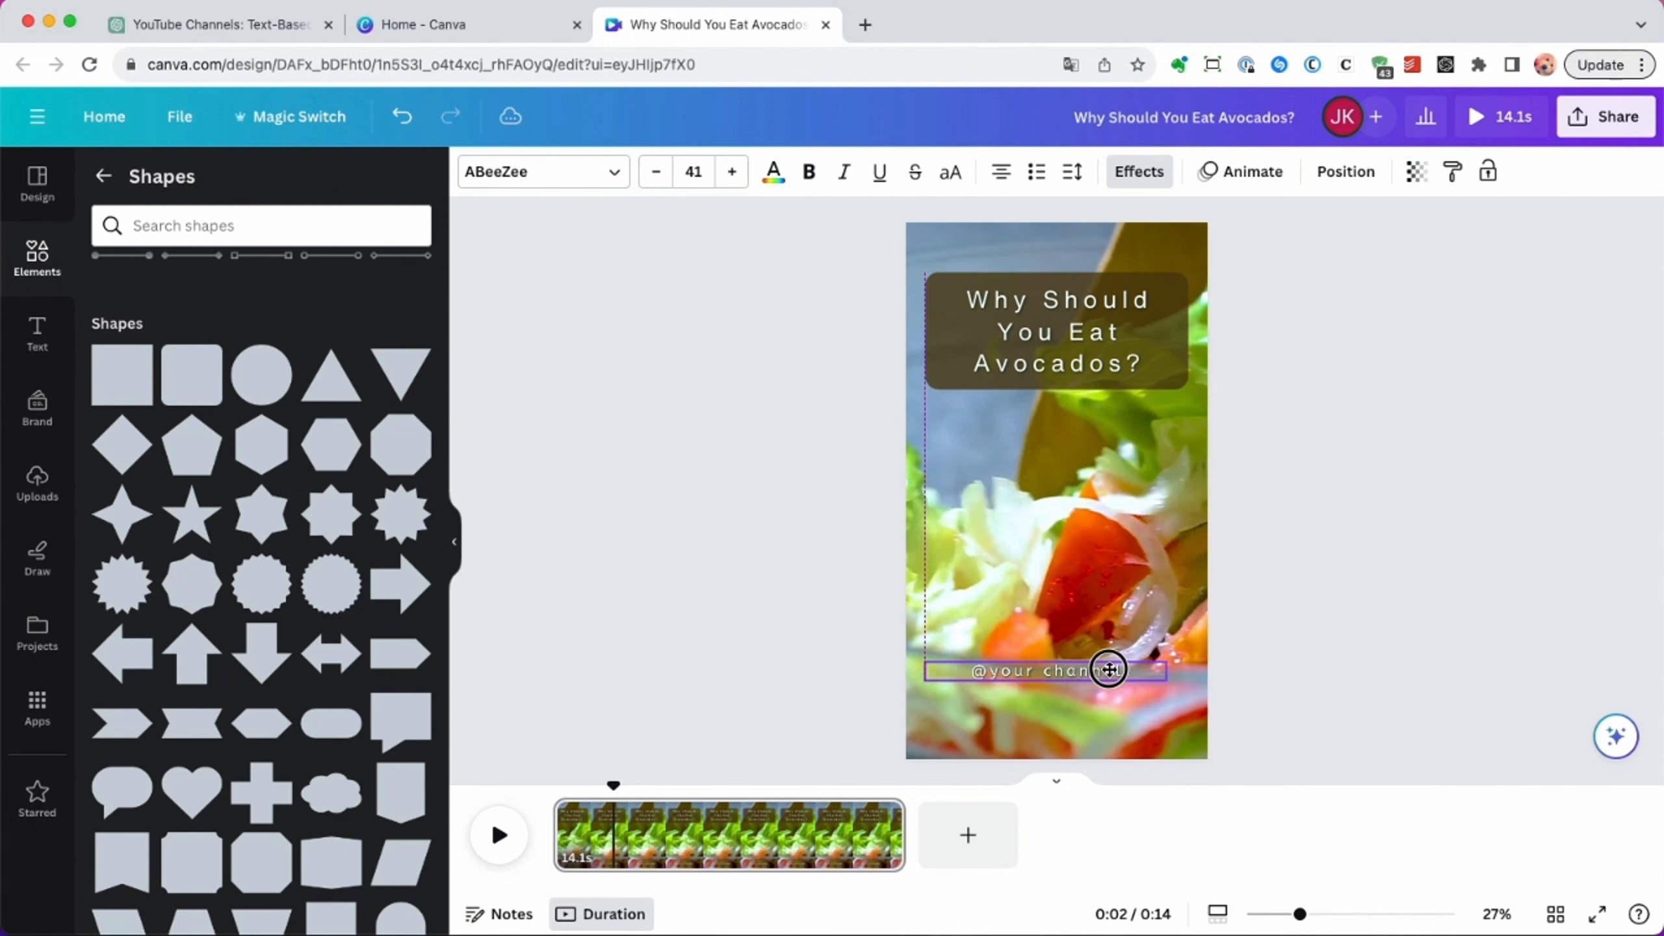
Select the title text together with its background box and duplicate the pair three times.
{"action": "left_click", "coordinate": [1163, 446]}
{"action": "left_click", "coordinate": [1015, 387]}
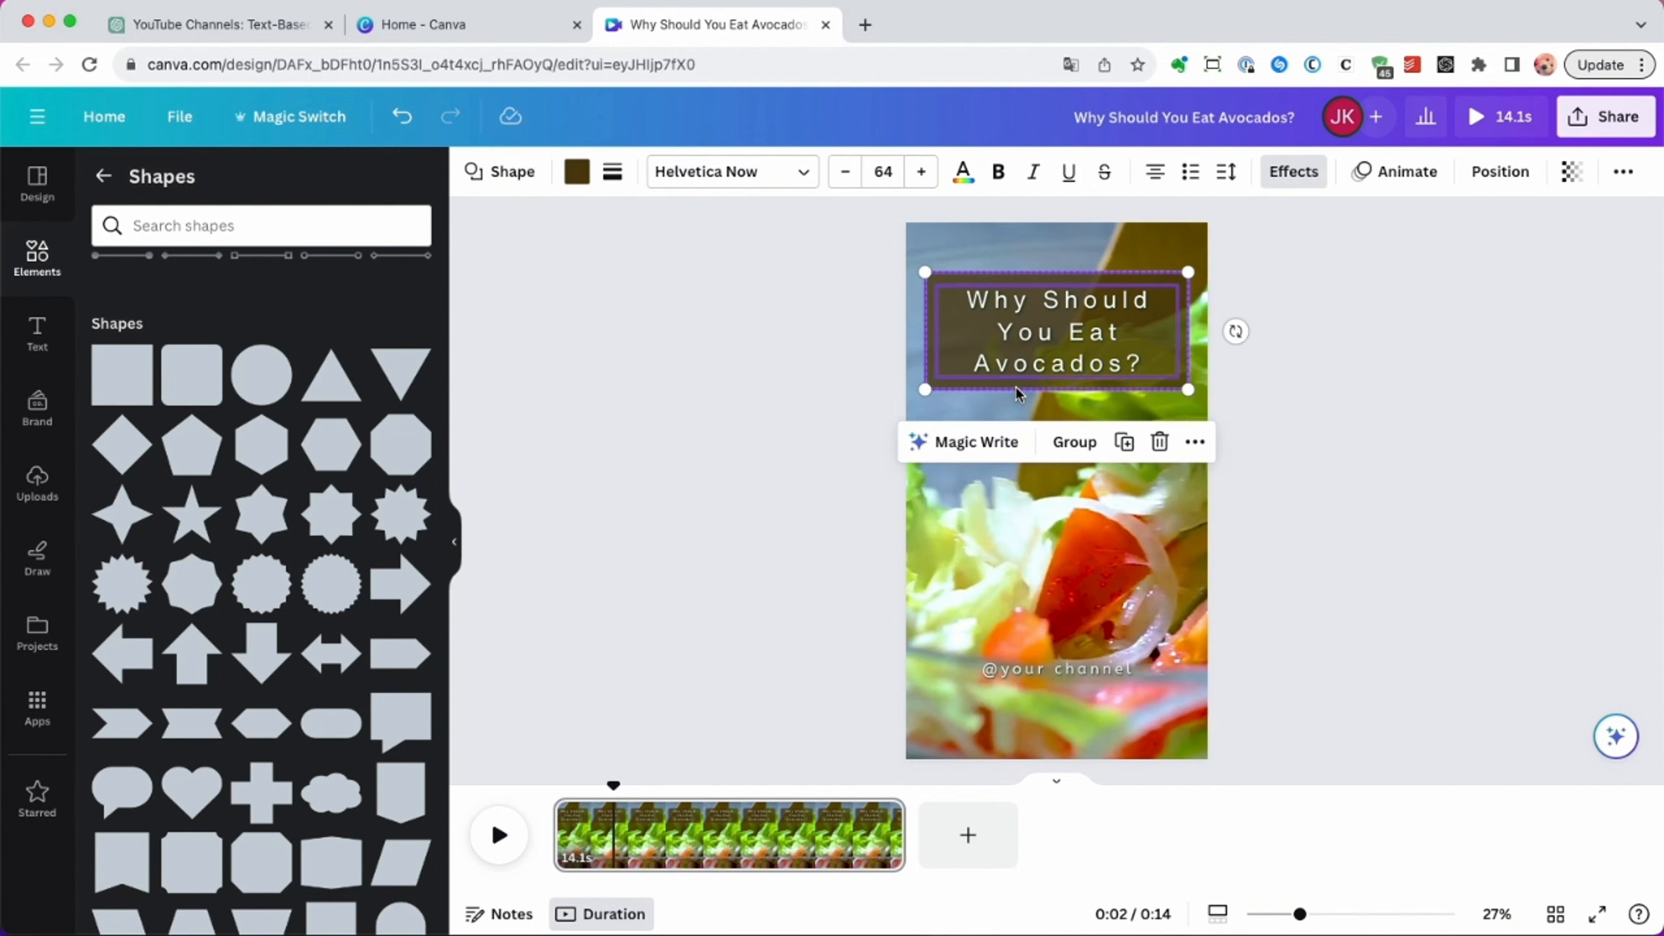
{"action": "left_click", "coordinate": [1126, 444]}
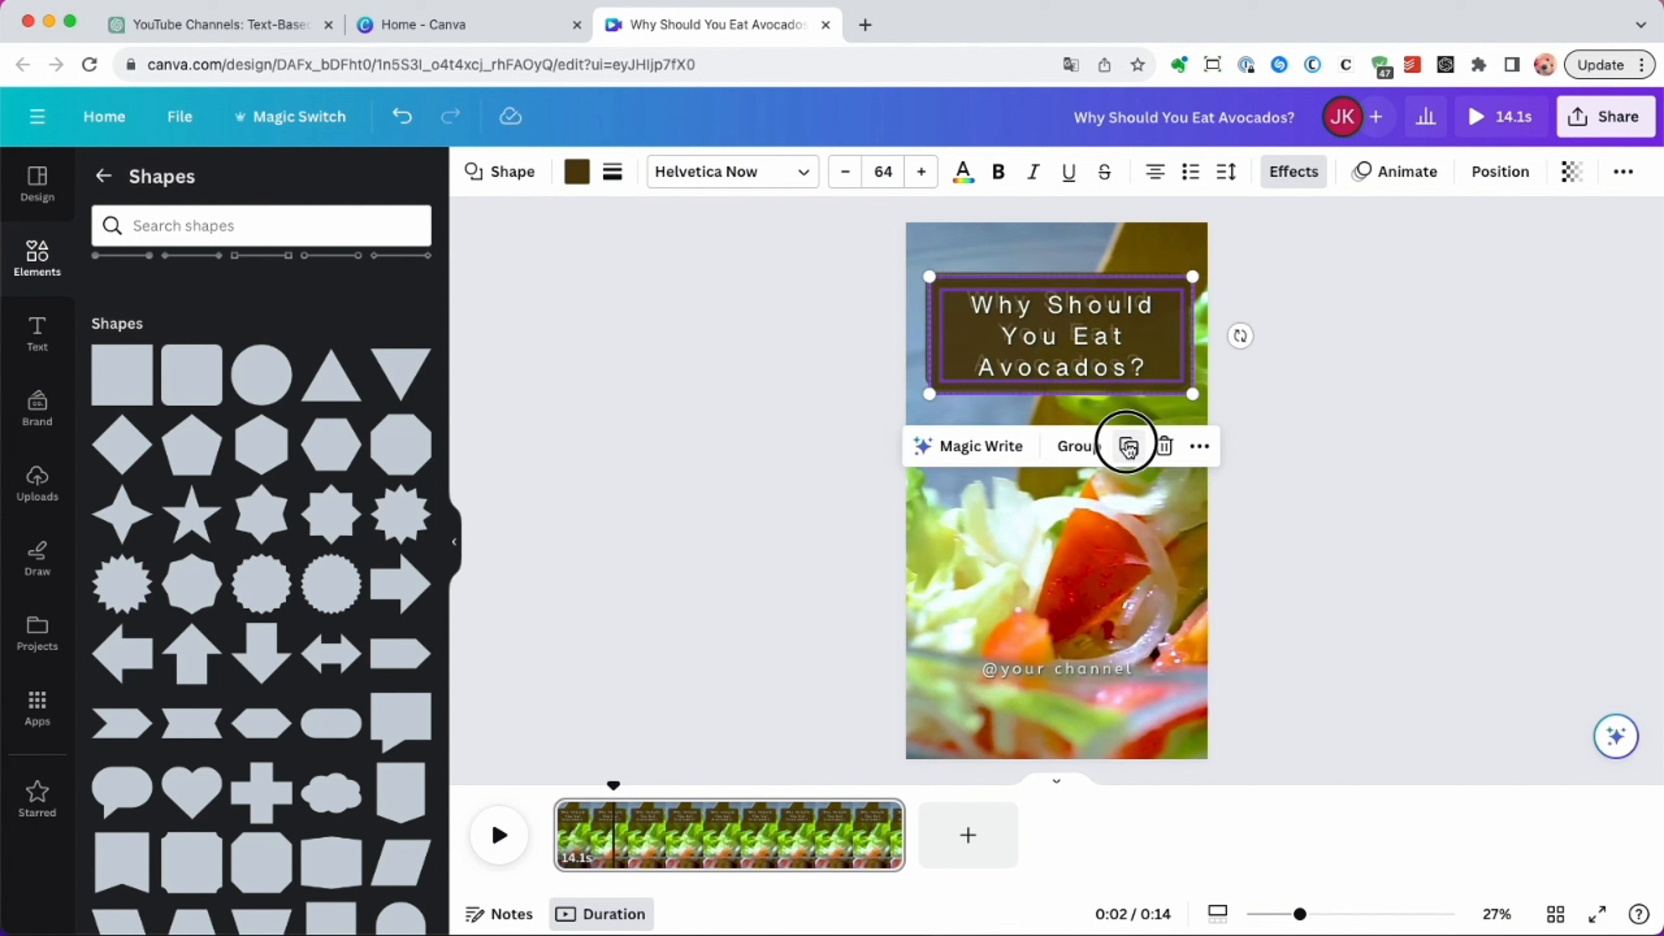
{"action": "left_click", "coordinate": [1127, 446]}
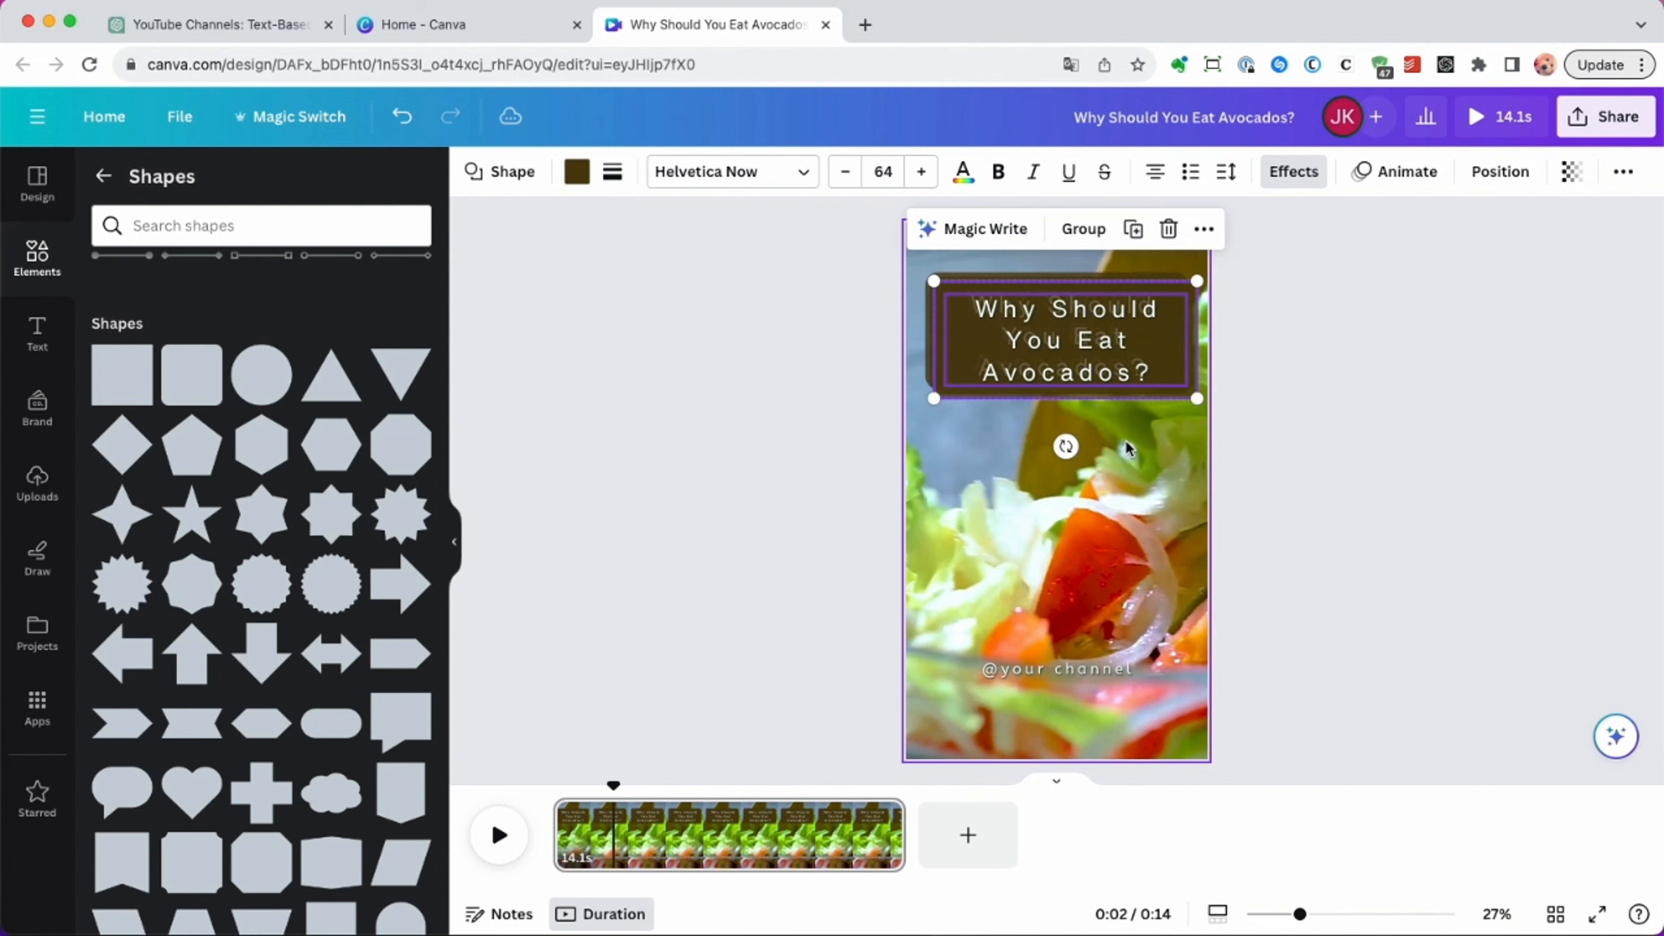
{"action": "left_click", "coordinate": [1134, 230]}
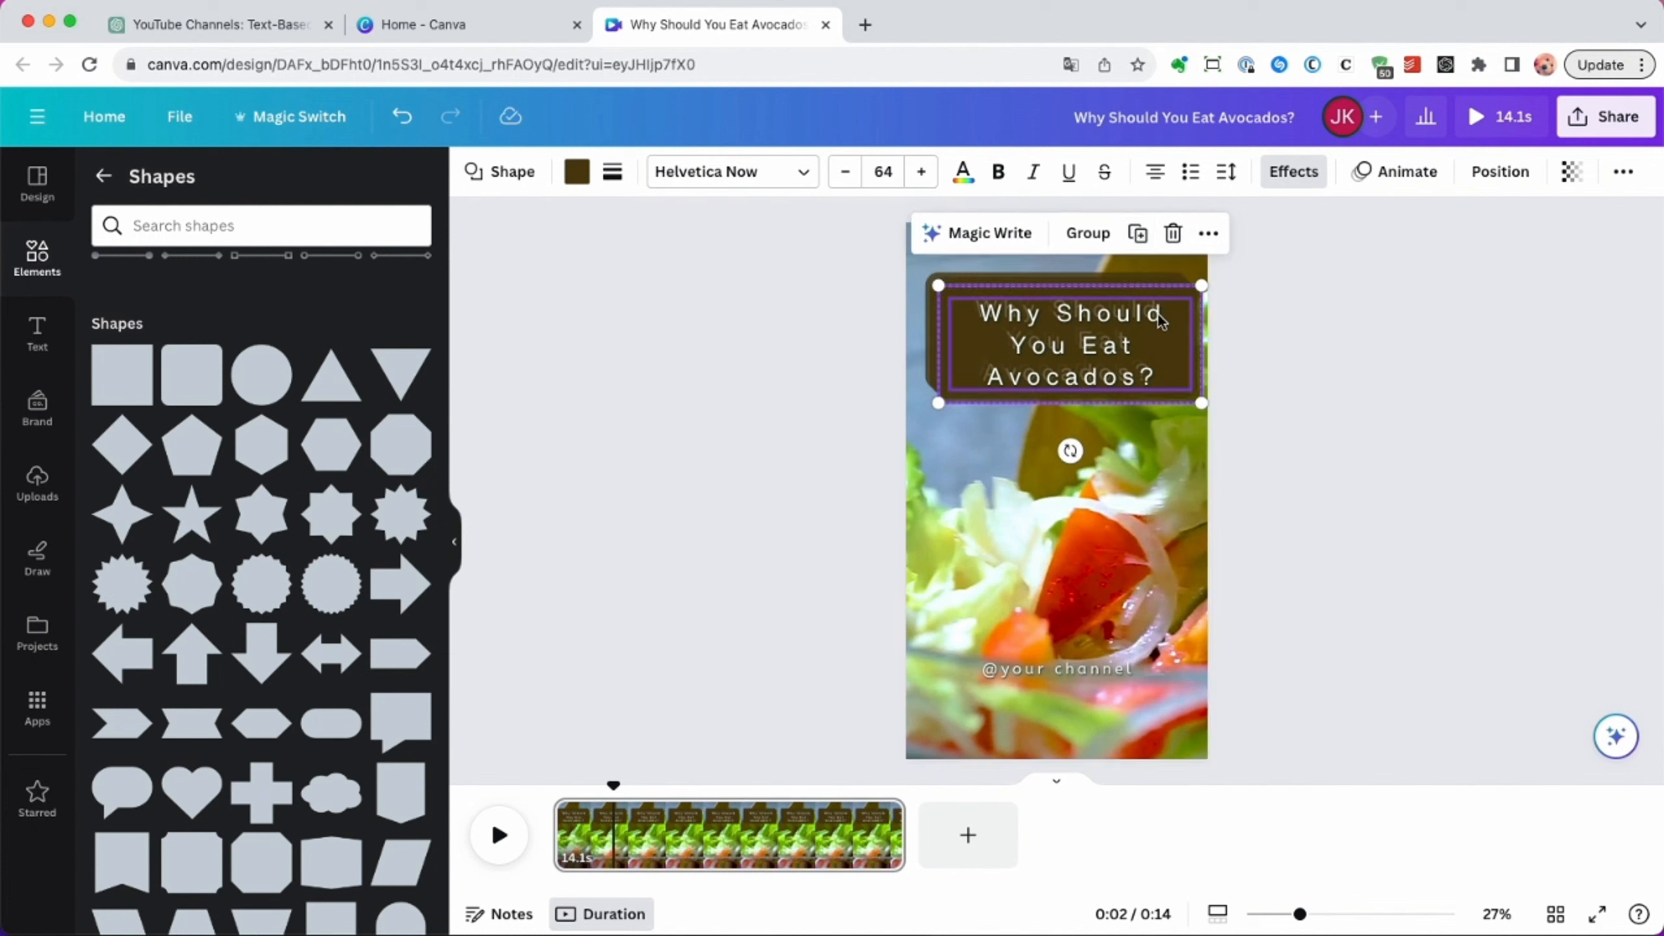
Arrange the three duplicated text-and-box pairs in a vertical stack beneath the original title.
{"action": "left_click_drag", "start_coordinate": [1081, 309], "coordinate": [1069, 529]}
{"action": "left_click_drag", "start_coordinate": [1088, 311], "coordinate": [1086, 684]}
{"action": "left_click", "coordinate": [1090, 305]}
{"action": "left_click_drag", "start_coordinate": [1114, 333], "coordinate": [1107, 447]}
Send the lowest background box backward so that it sits behind its text.
{"action": "left_click", "coordinate": [1084, 705]}
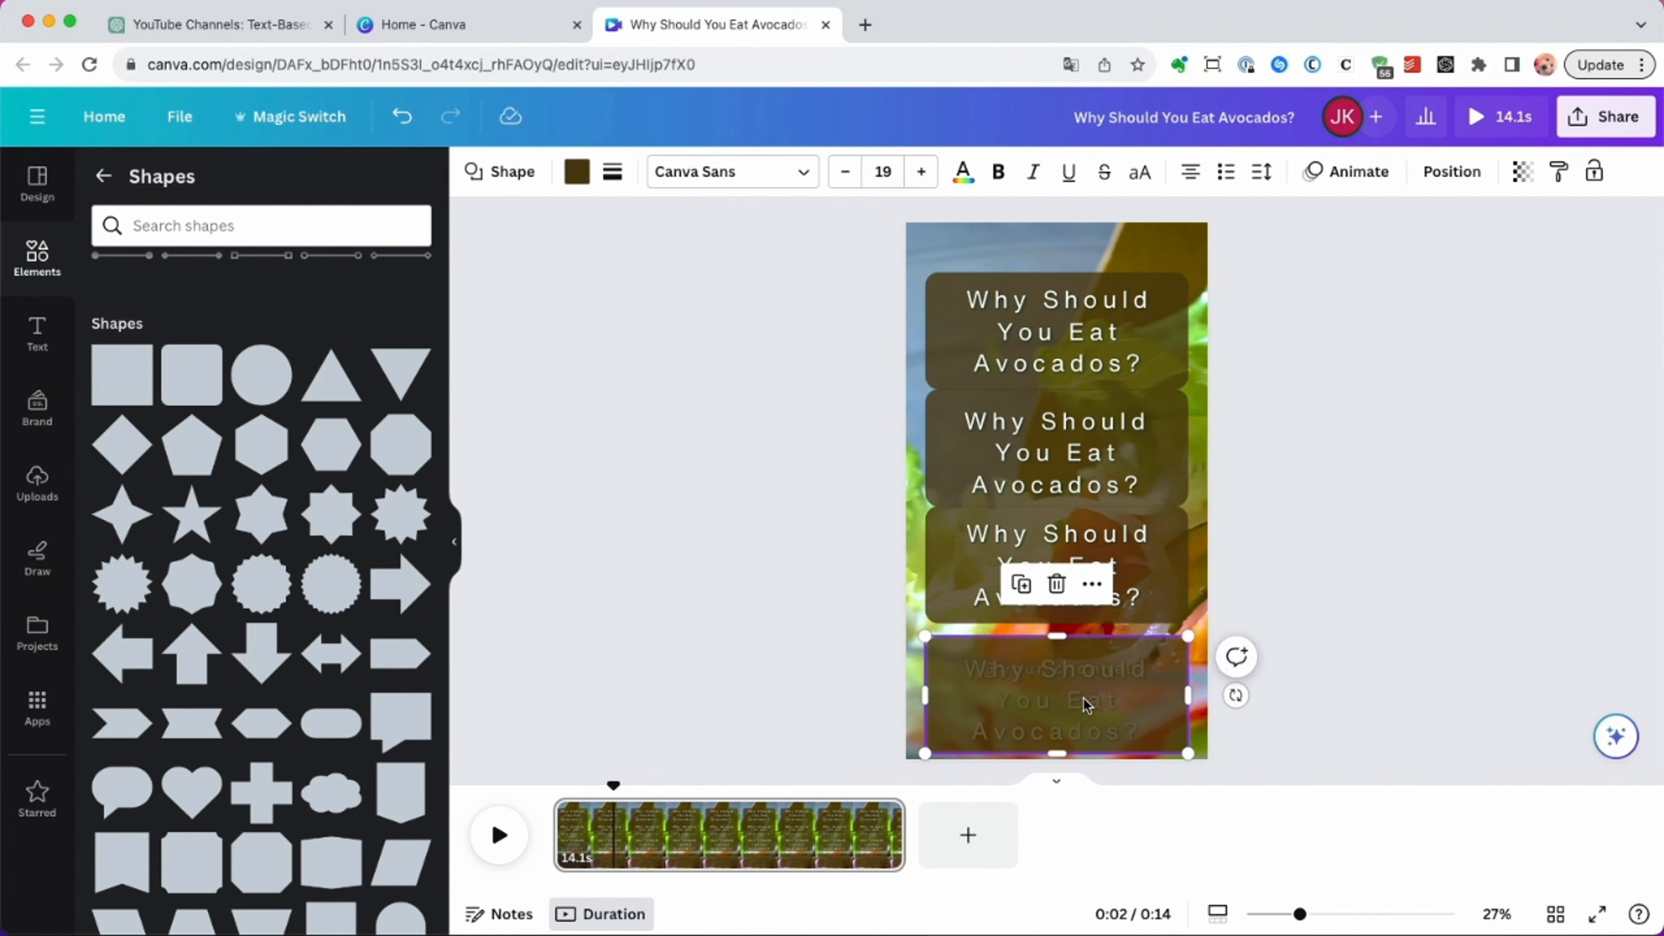
{"action": "right_click", "coordinate": [1085, 704]}
{"action": "mouse_move", "coordinate": [1215, 576]}
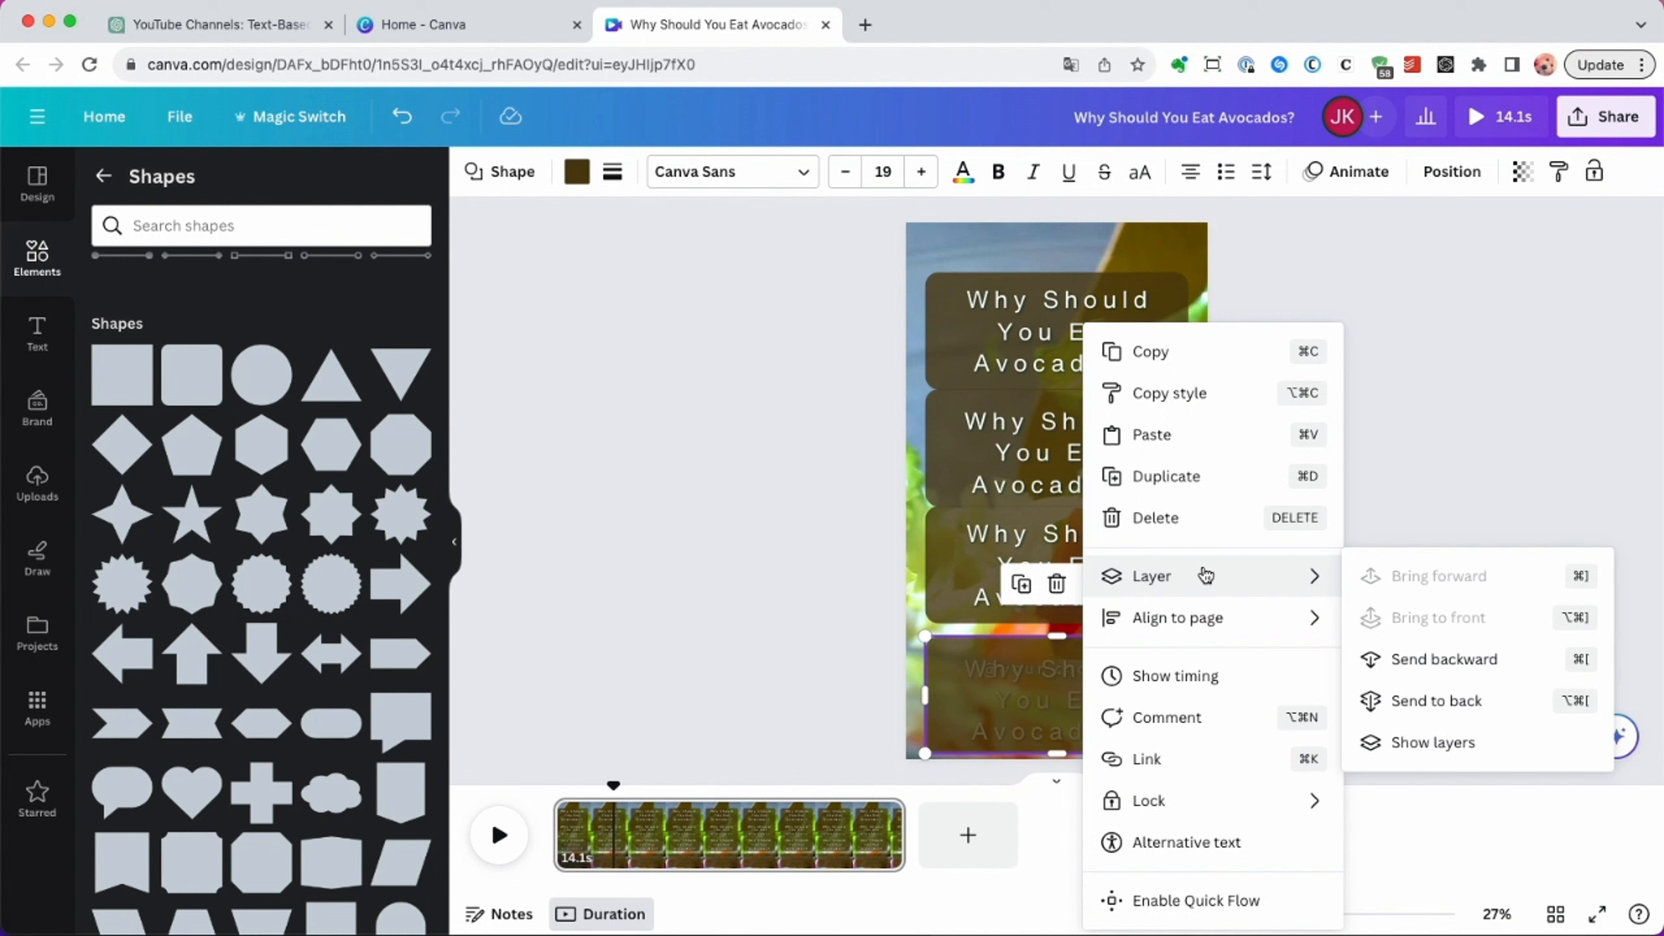
{"action": "left_click", "coordinate": [1428, 658]}
{"action": "left_click", "coordinate": [643, 360]}
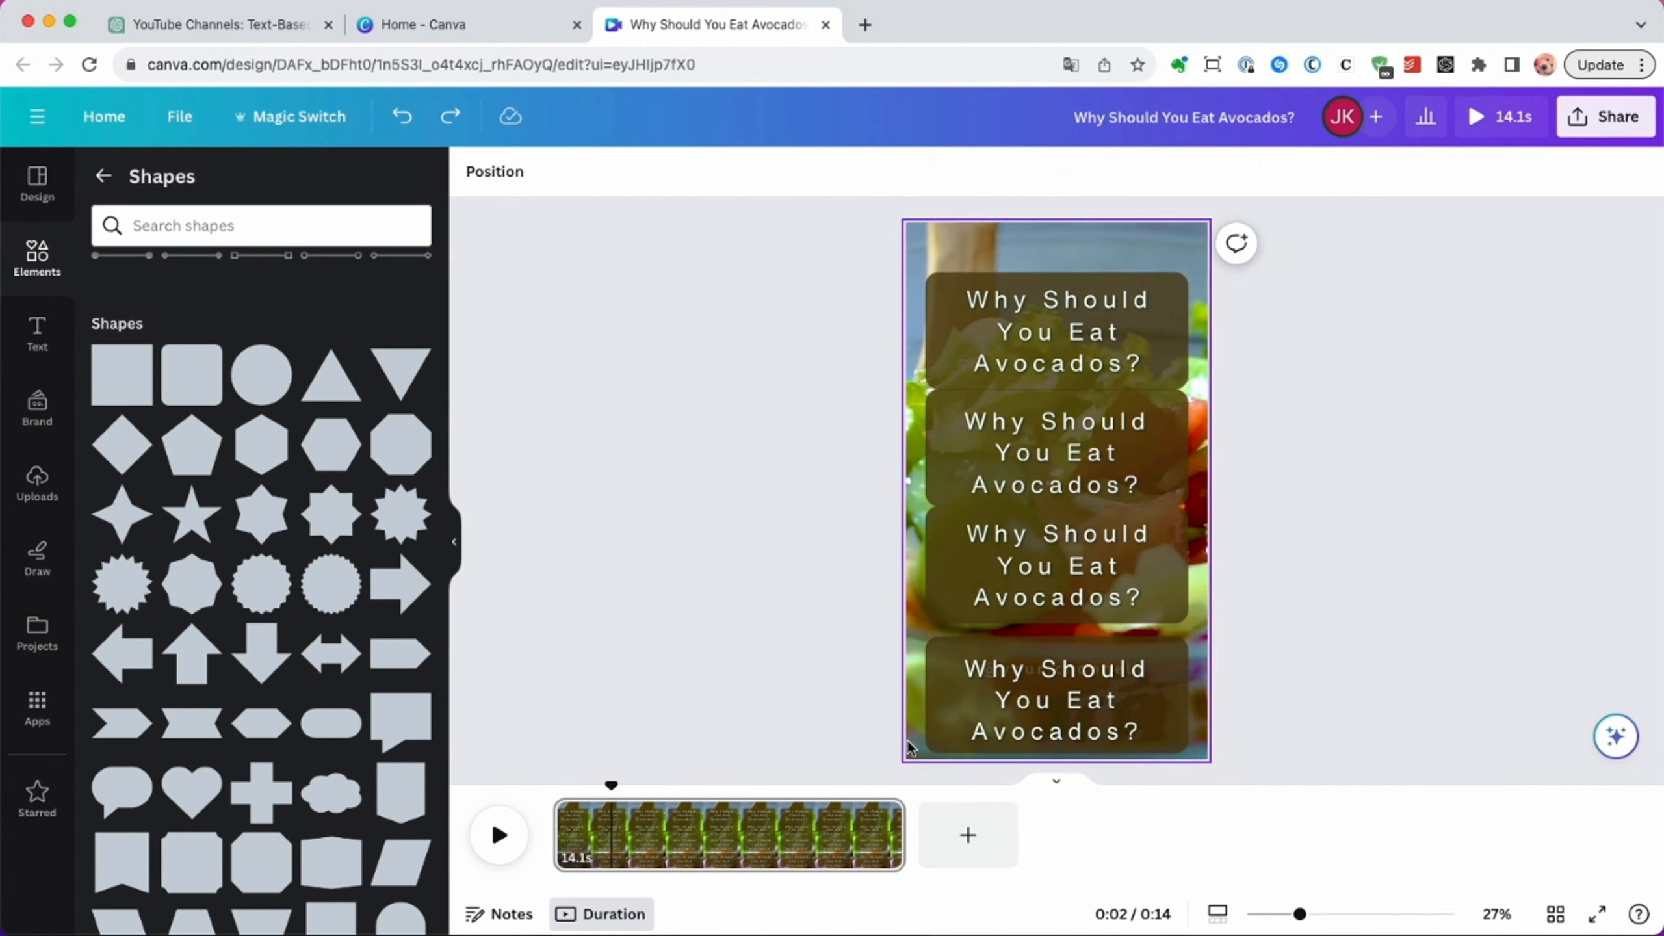
Trim the page to 12.0 seconds and limit the topmost text-and-box pair's timing to the first 3 seconds.
{"action": "left_click_drag", "start_coordinate": [898, 827], "coordinate": [847, 825]}
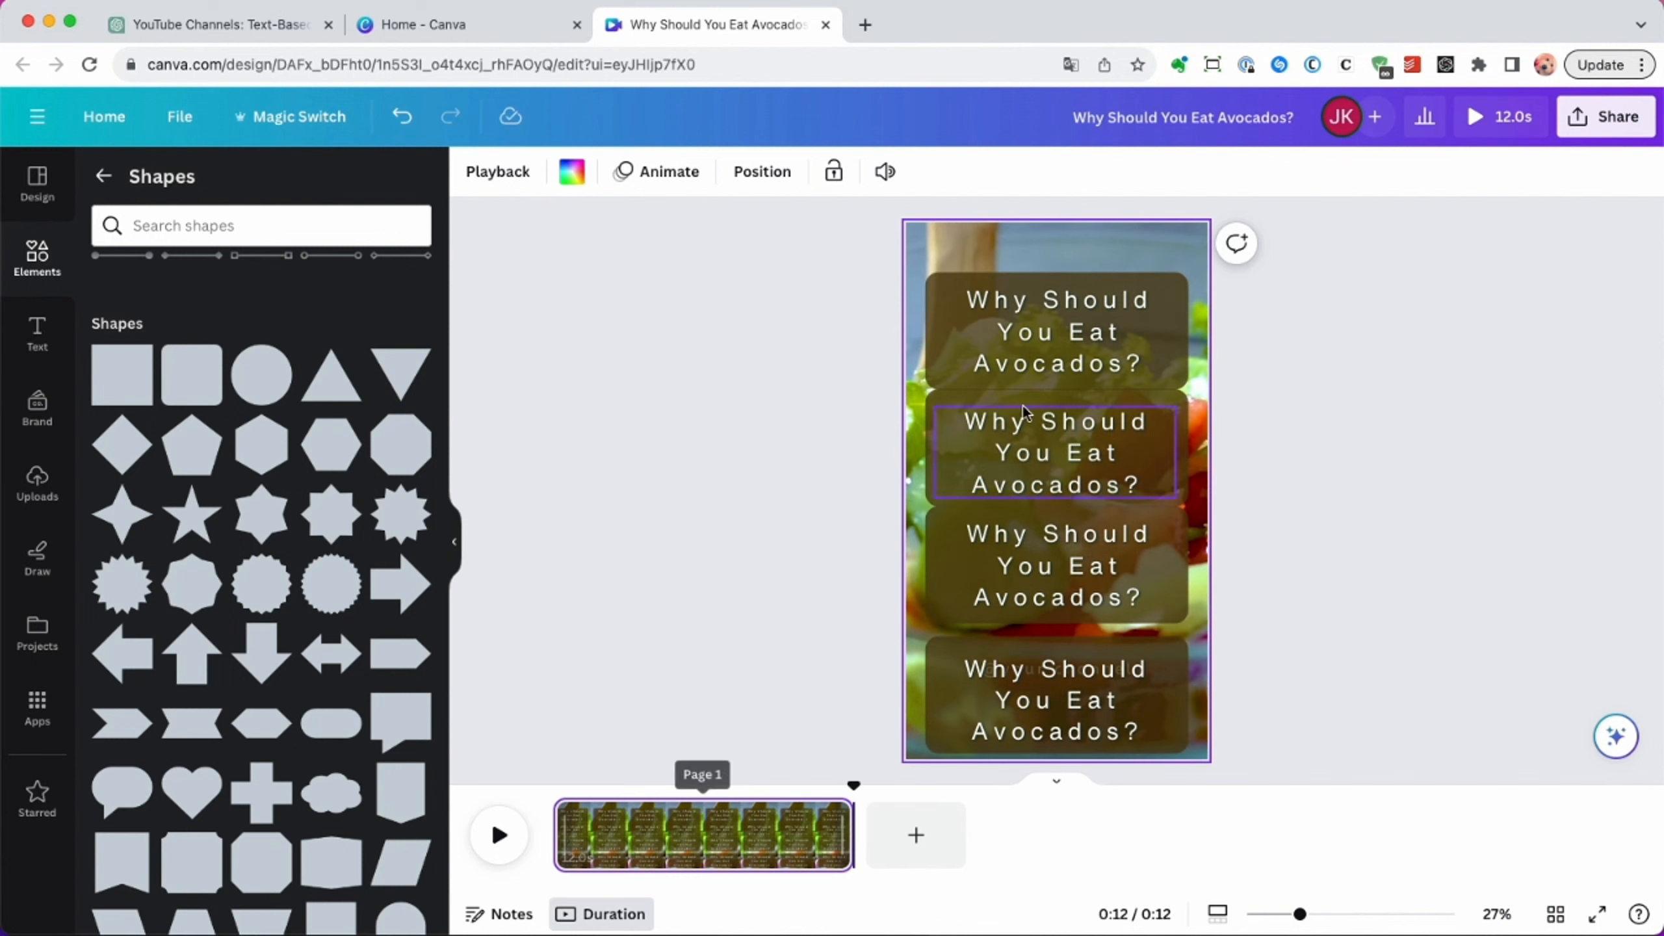
{"action": "left_click", "coordinate": [1076, 310]}
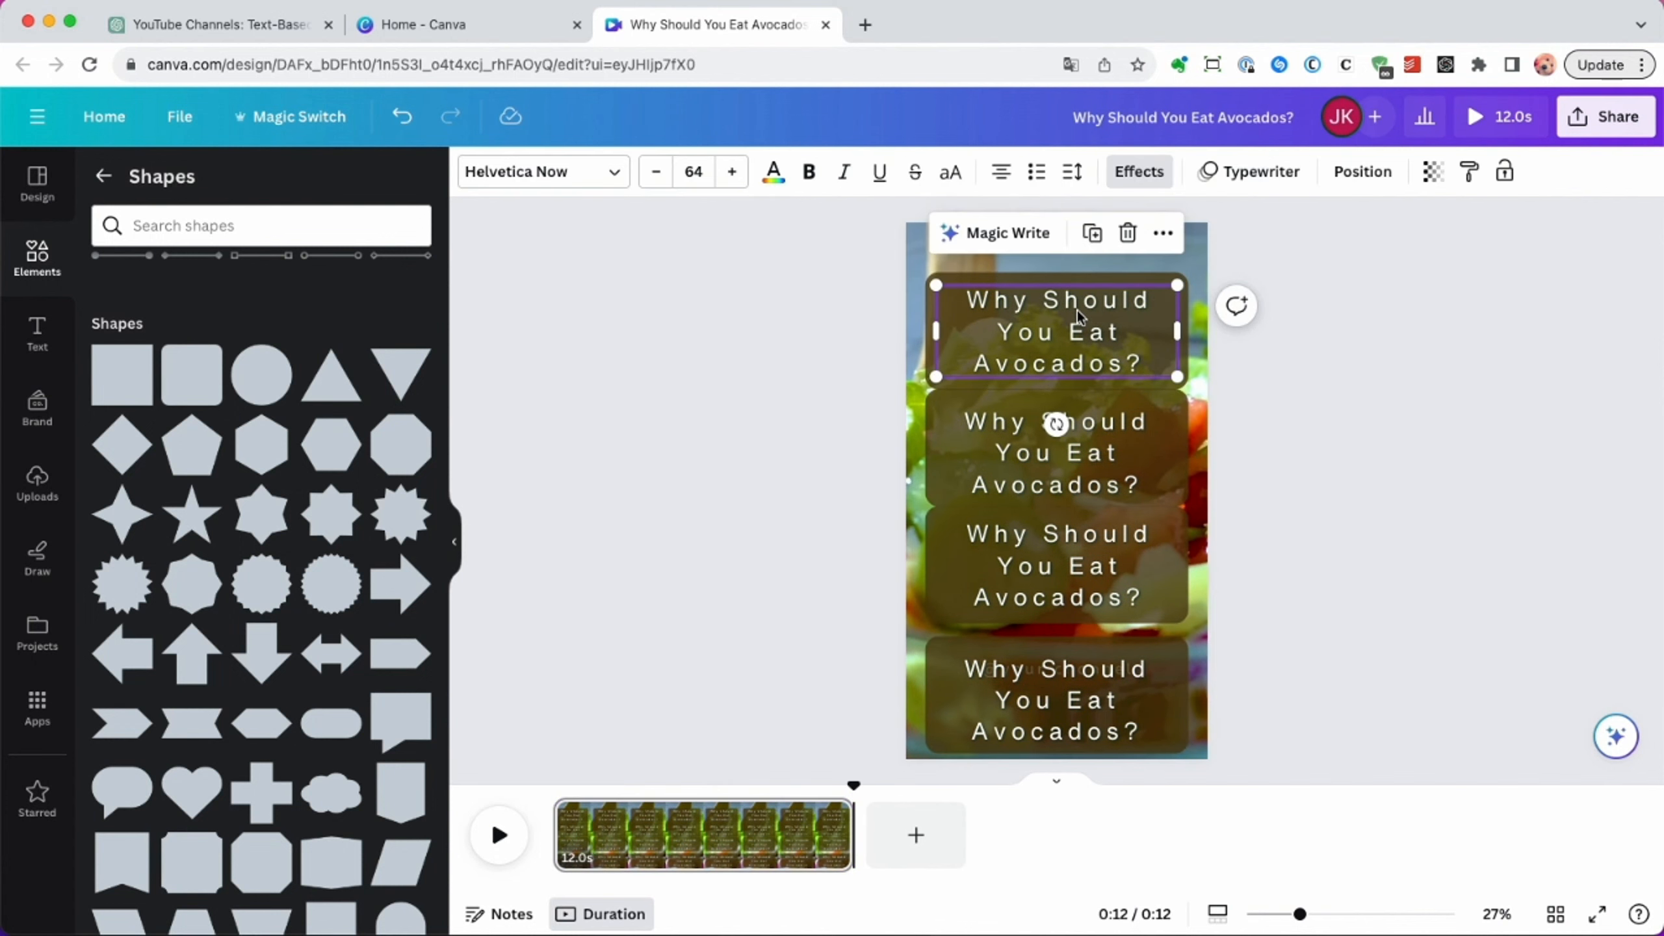
{"action": "left_click", "coordinate": [1115, 276], "text": "shift"}
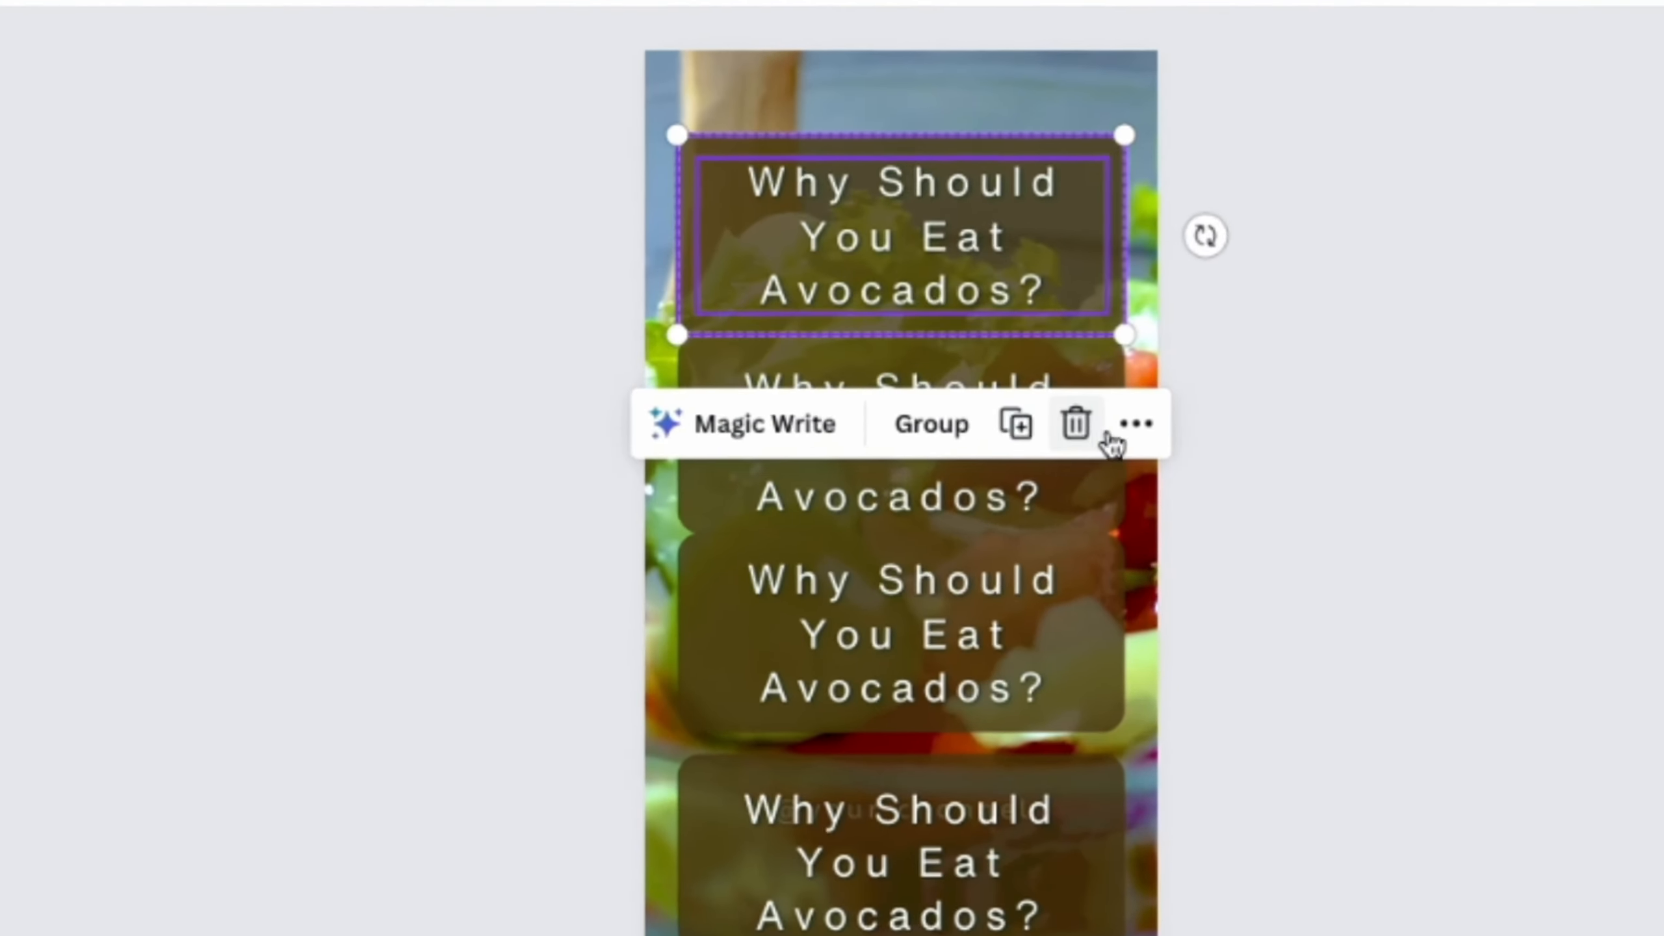
{"action": "left_click", "coordinate": [1186, 438]}
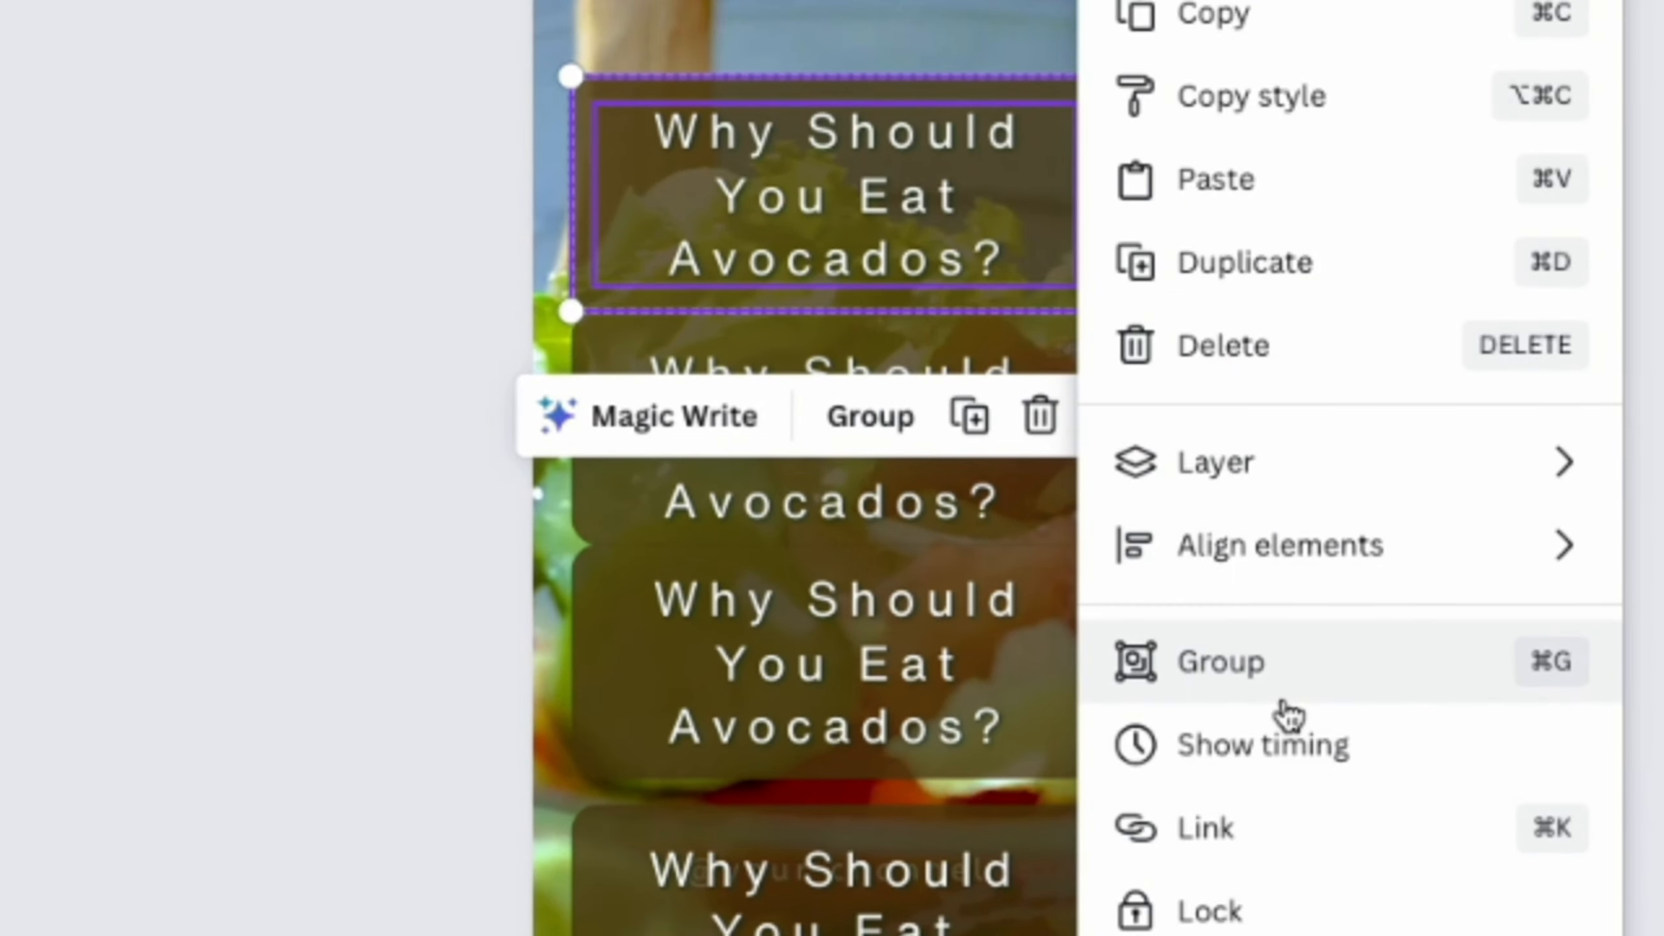
{"action": "left_click", "coordinate": [1278, 740]}
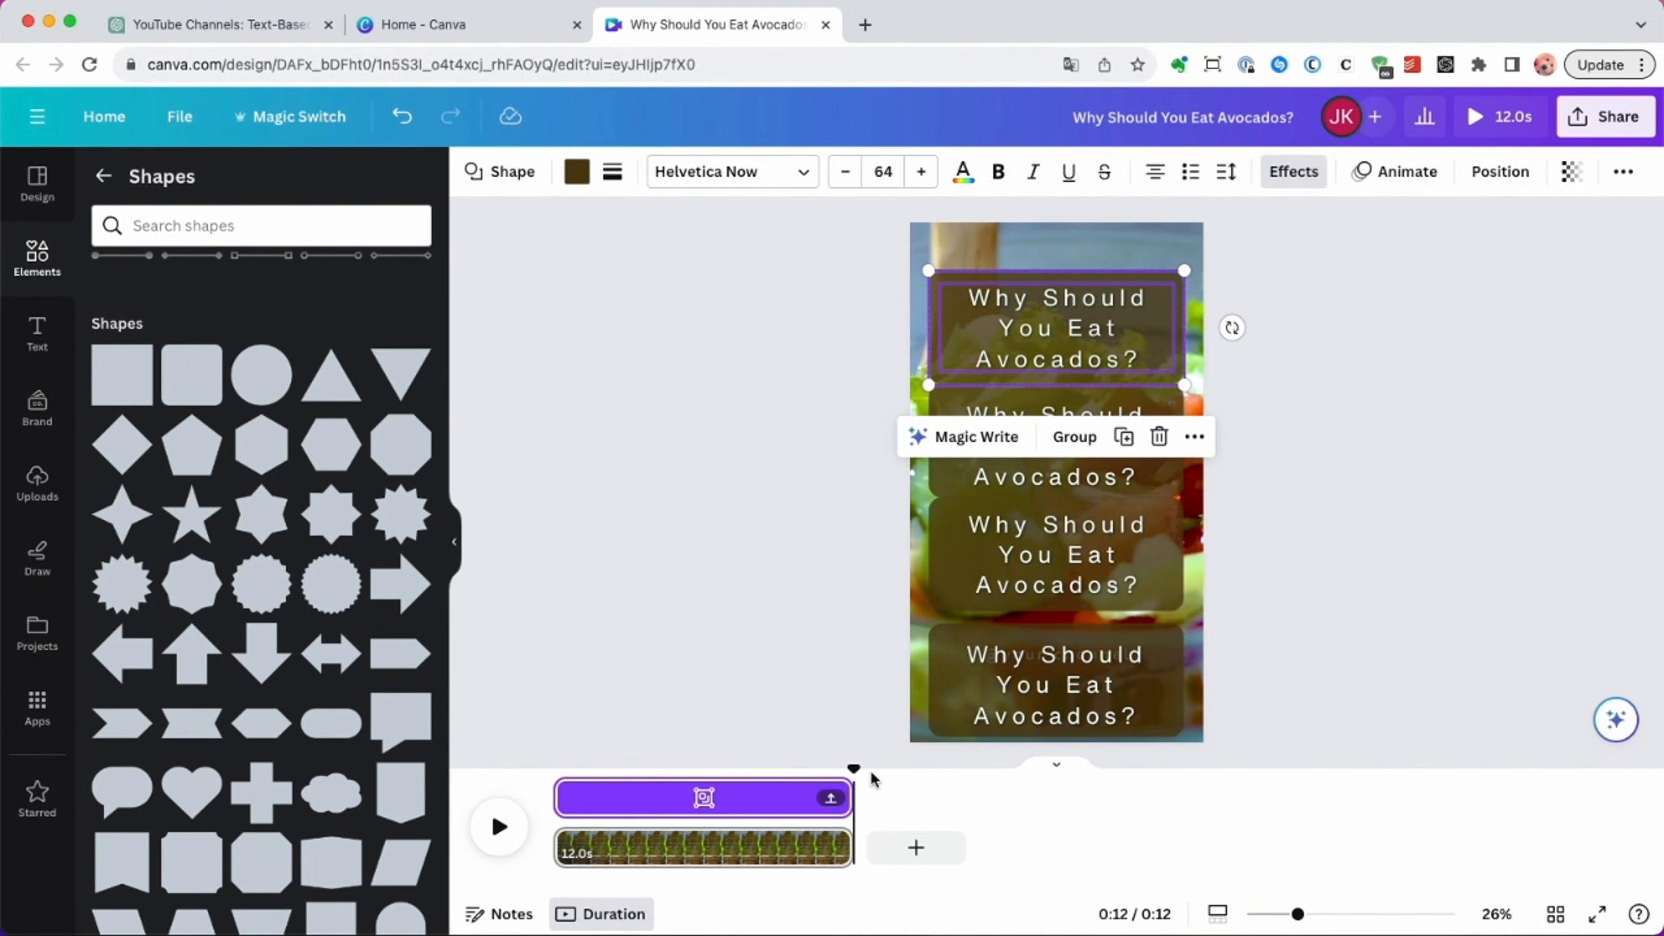
{"action": "left_click_drag", "start_coordinate": [849, 791], "coordinate": [626, 791]}
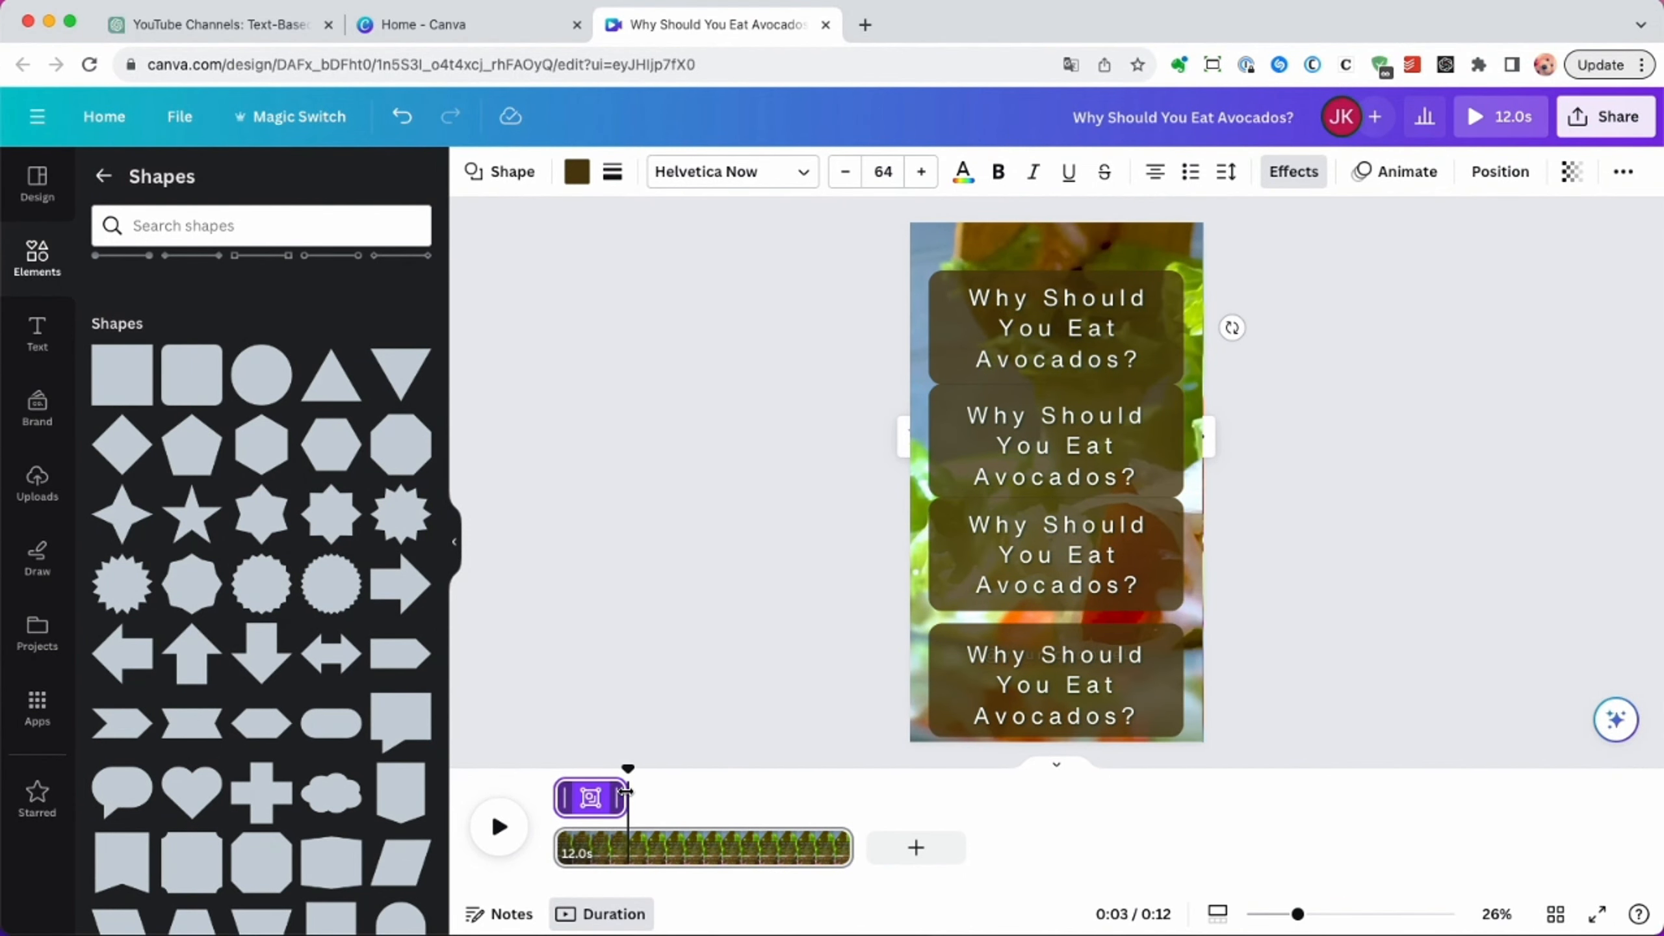
Time the second text-and-box pair to start at 0:03 and end at about 0:05.
{"action": "left_click", "coordinate": [1068, 453]}
{"action": "left_click_drag", "start_coordinate": [559, 798], "coordinate": [631, 801]}
{"action": "left_click_drag", "start_coordinate": [848, 793], "coordinate": [699, 789]}
Time the third text-and-box pair to start where the second ends and finish at about 0:08.
{"action": "left_click", "coordinate": [1055, 647]}
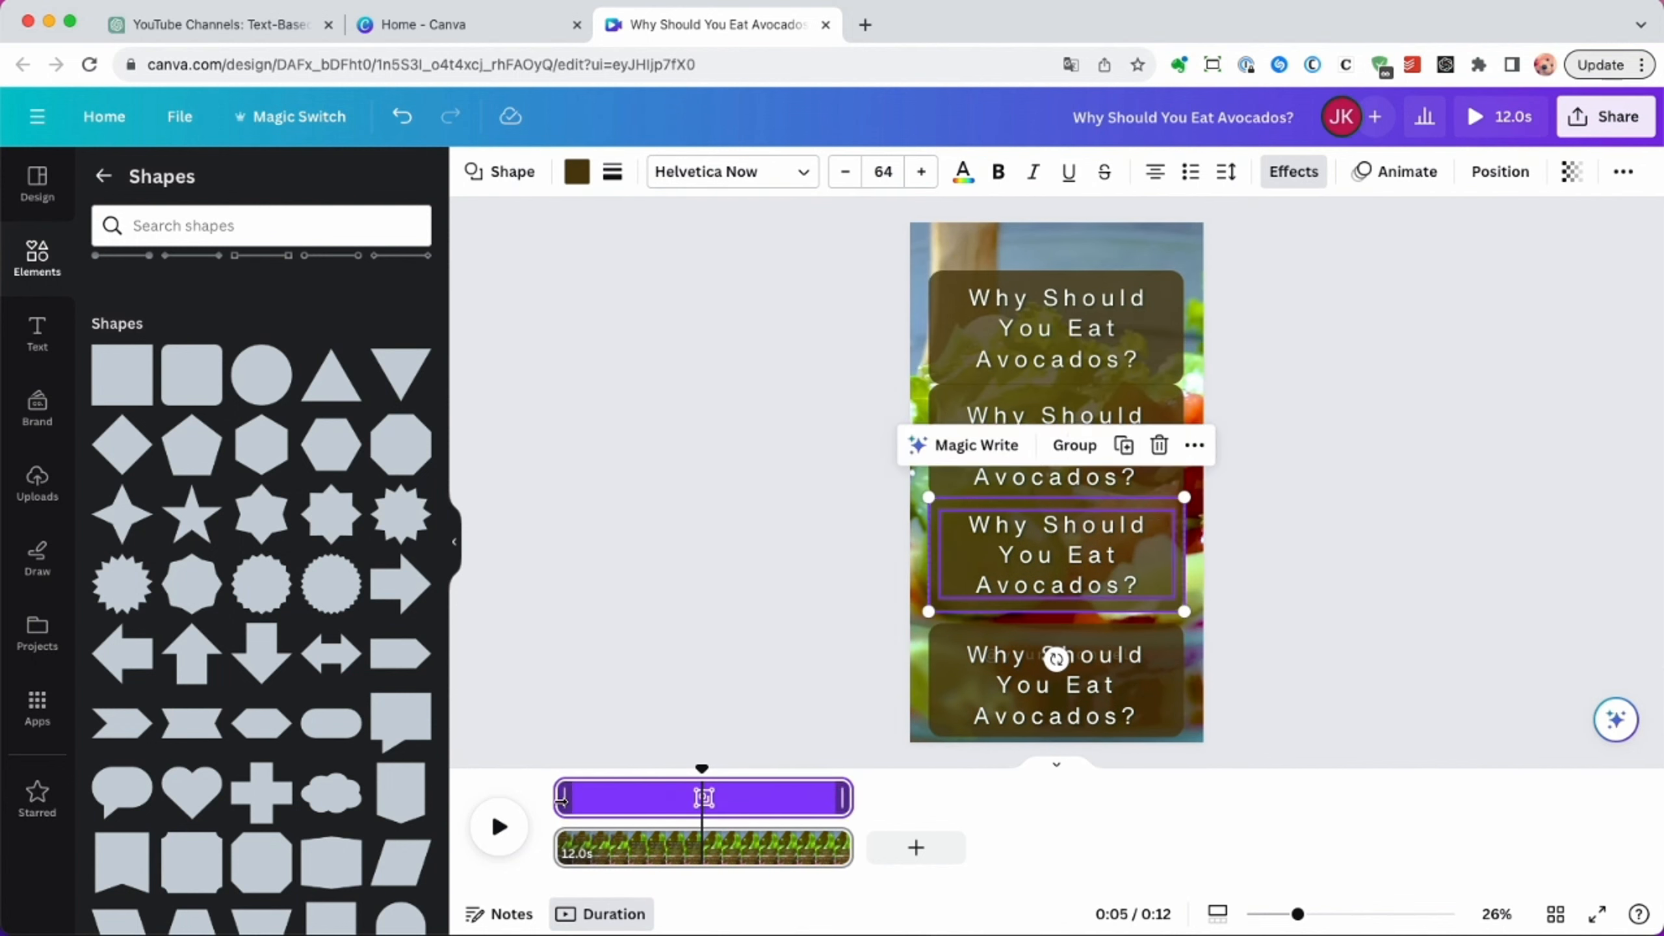
{"action": "left_click_drag", "start_coordinate": [557, 796], "coordinate": [703, 796]}
{"action": "left_click_drag", "start_coordinate": [852, 793], "coordinate": [774, 794]}
Time the lowest text-and-box pair to start at about 0:08 and run to the end of the page.
{"action": "left_click", "coordinate": [972, 709]}
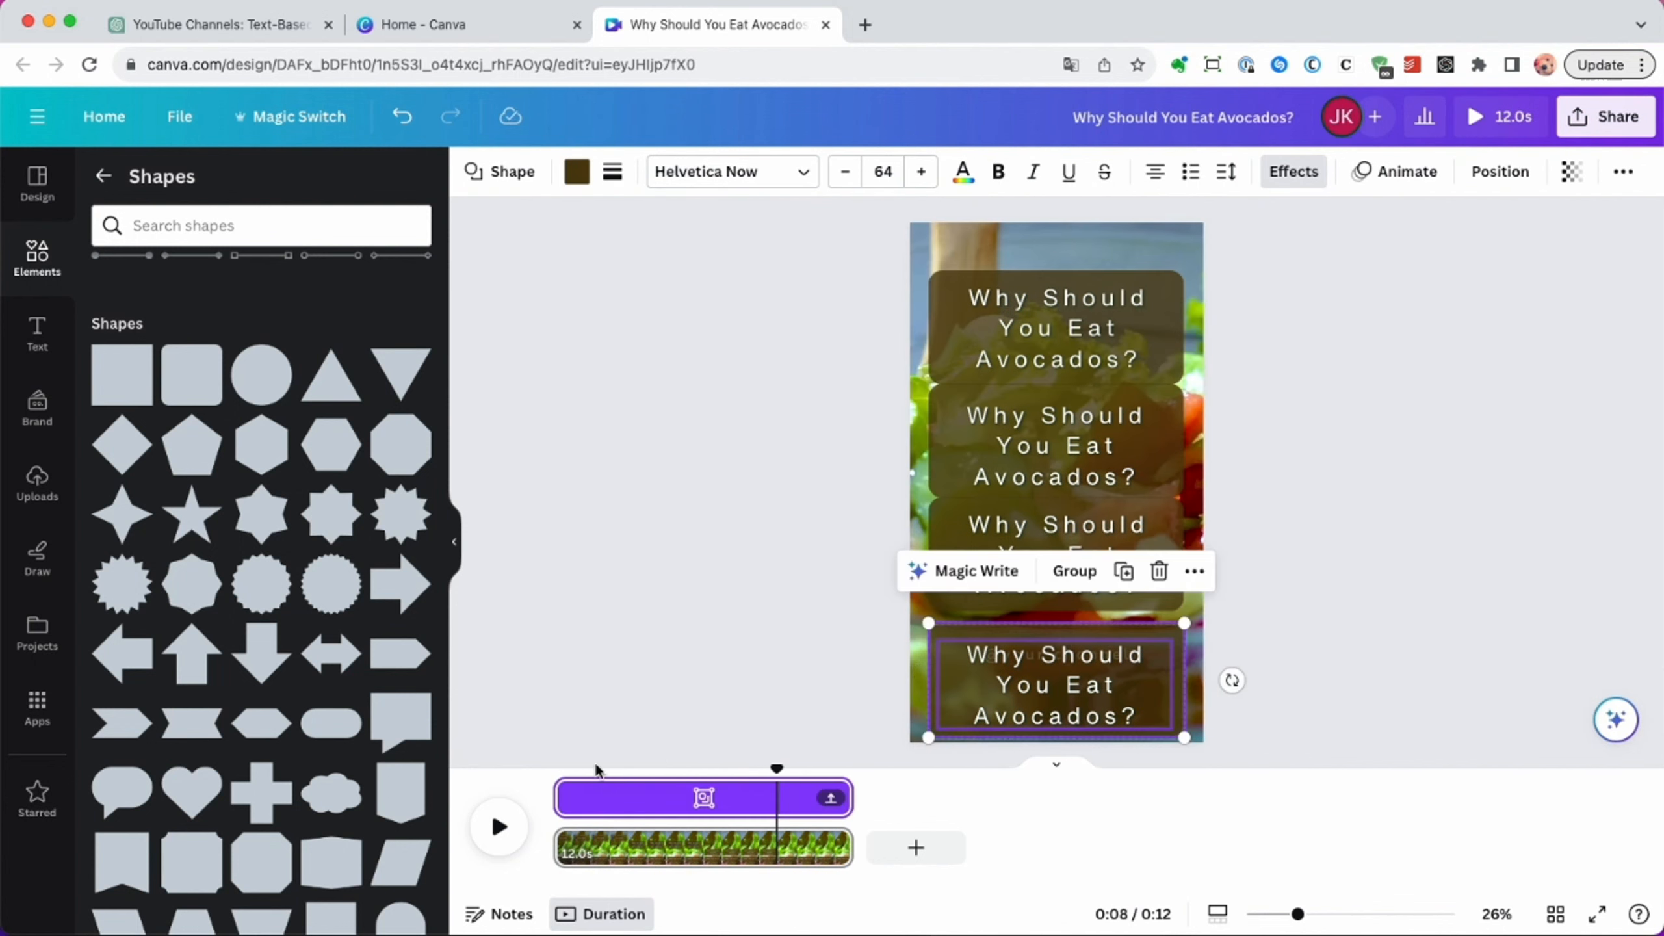
{"action": "left_click_drag", "start_coordinate": [558, 796], "coordinate": [778, 805]}
{"action": "left_click", "coordinate": [776, 686]}
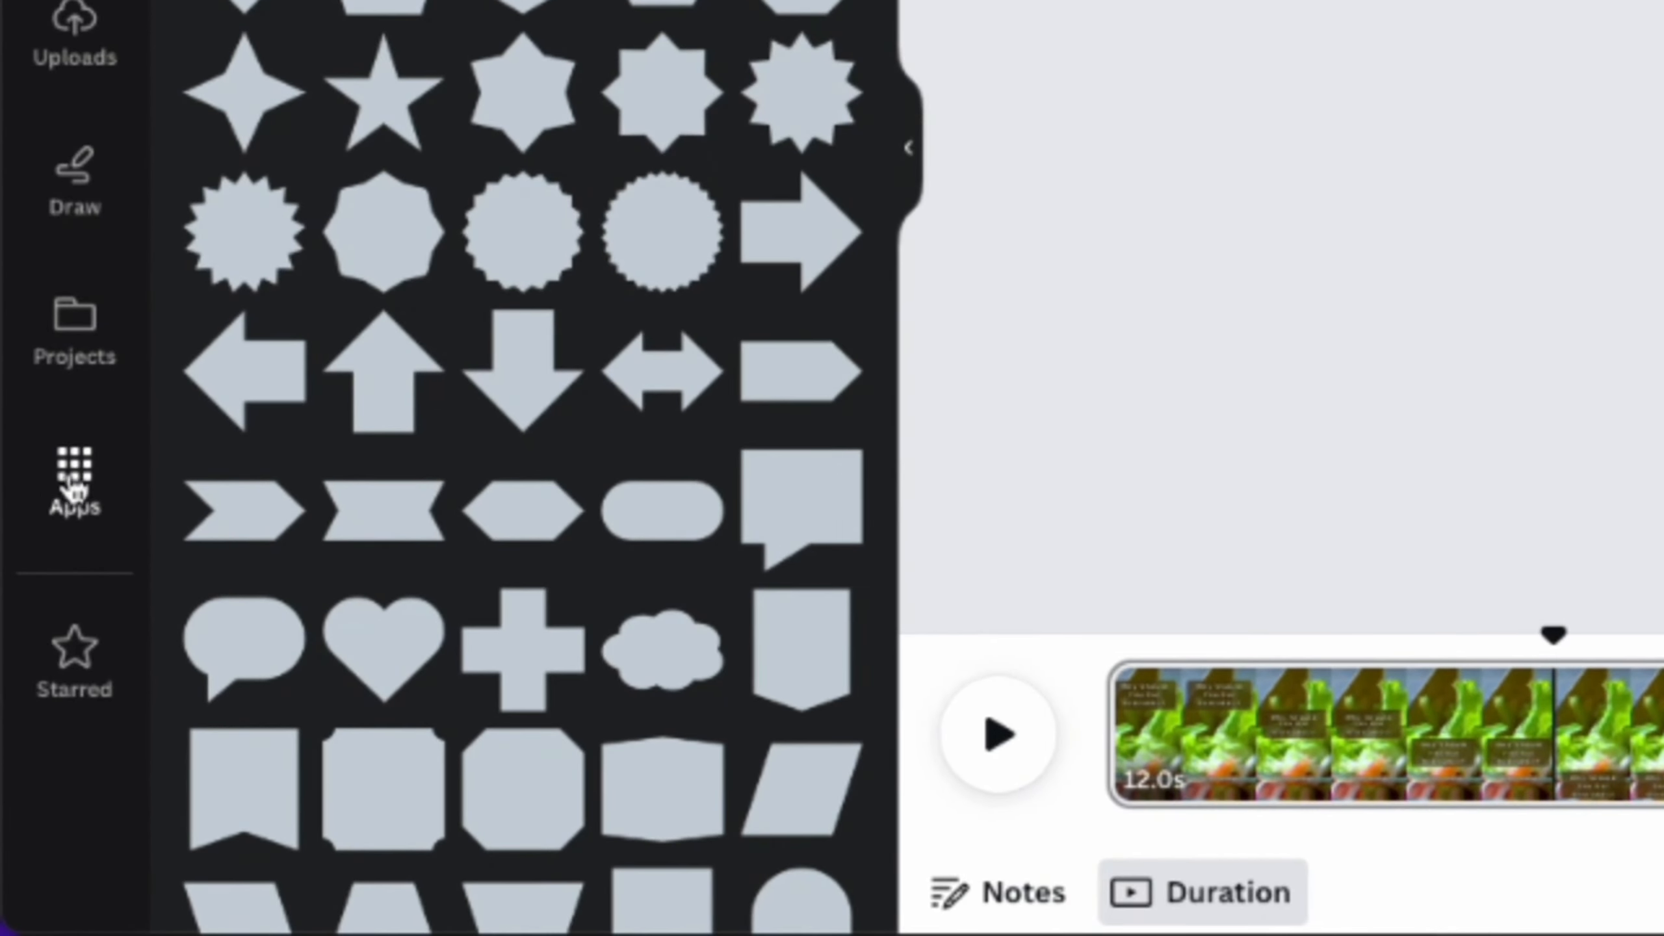
Start Bulk create with manually entered data and clear the sample data table.
{"action": "left_click", "coordinate": [75, 482]}
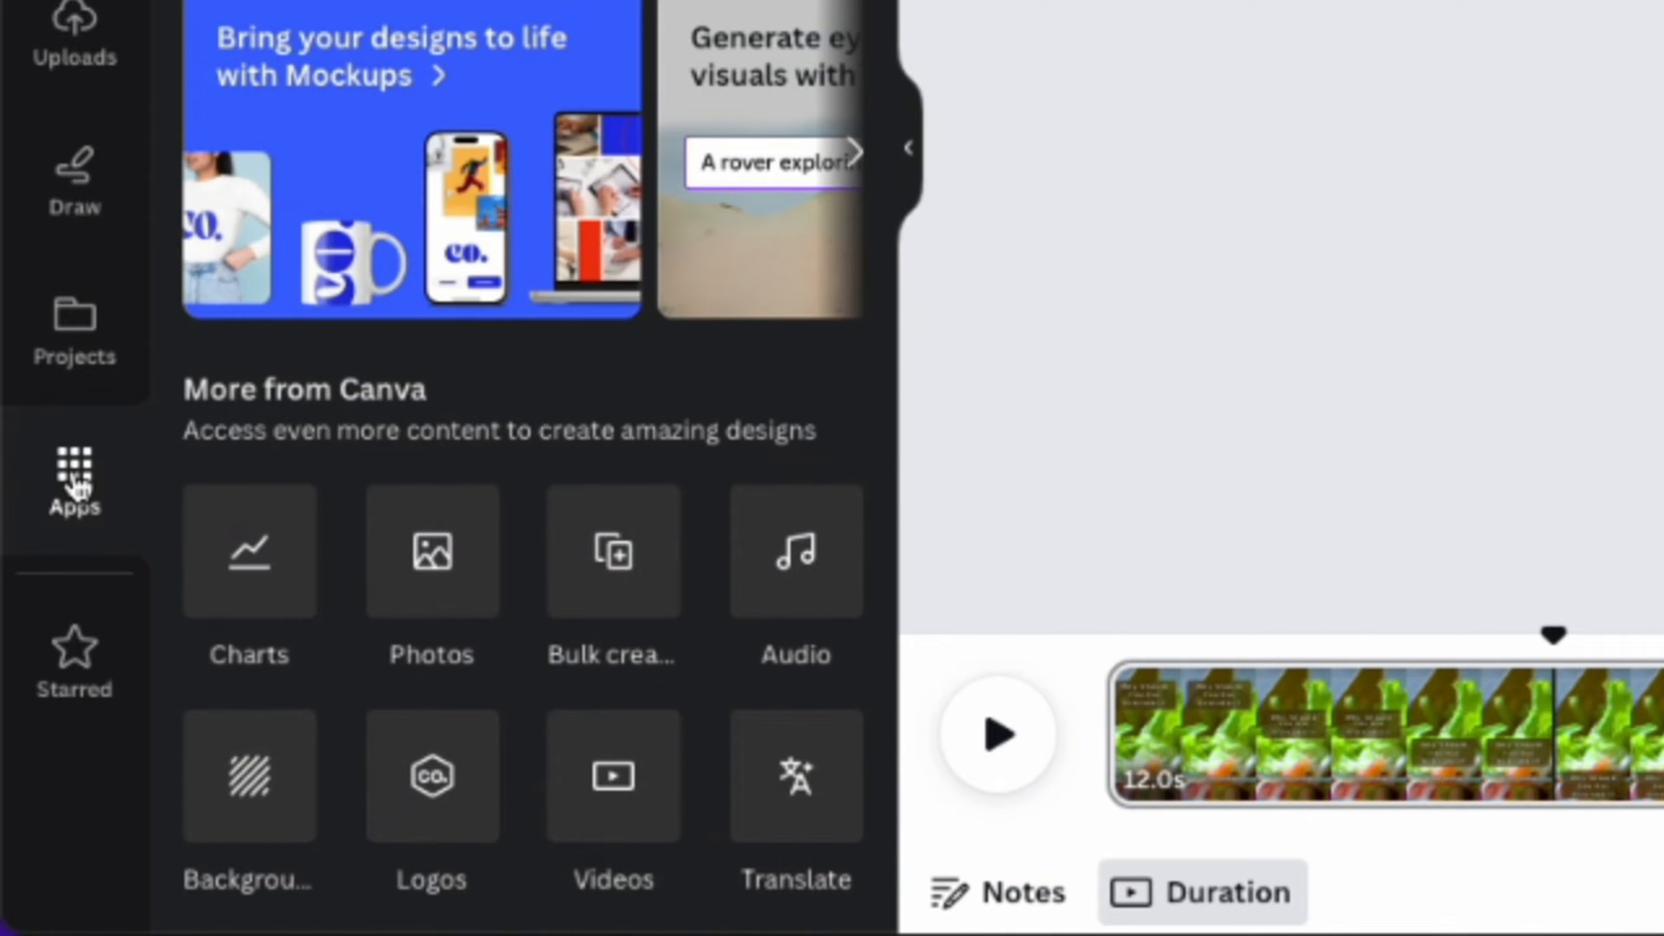
{"action": "left_click", "coordinate": [620, 556]}
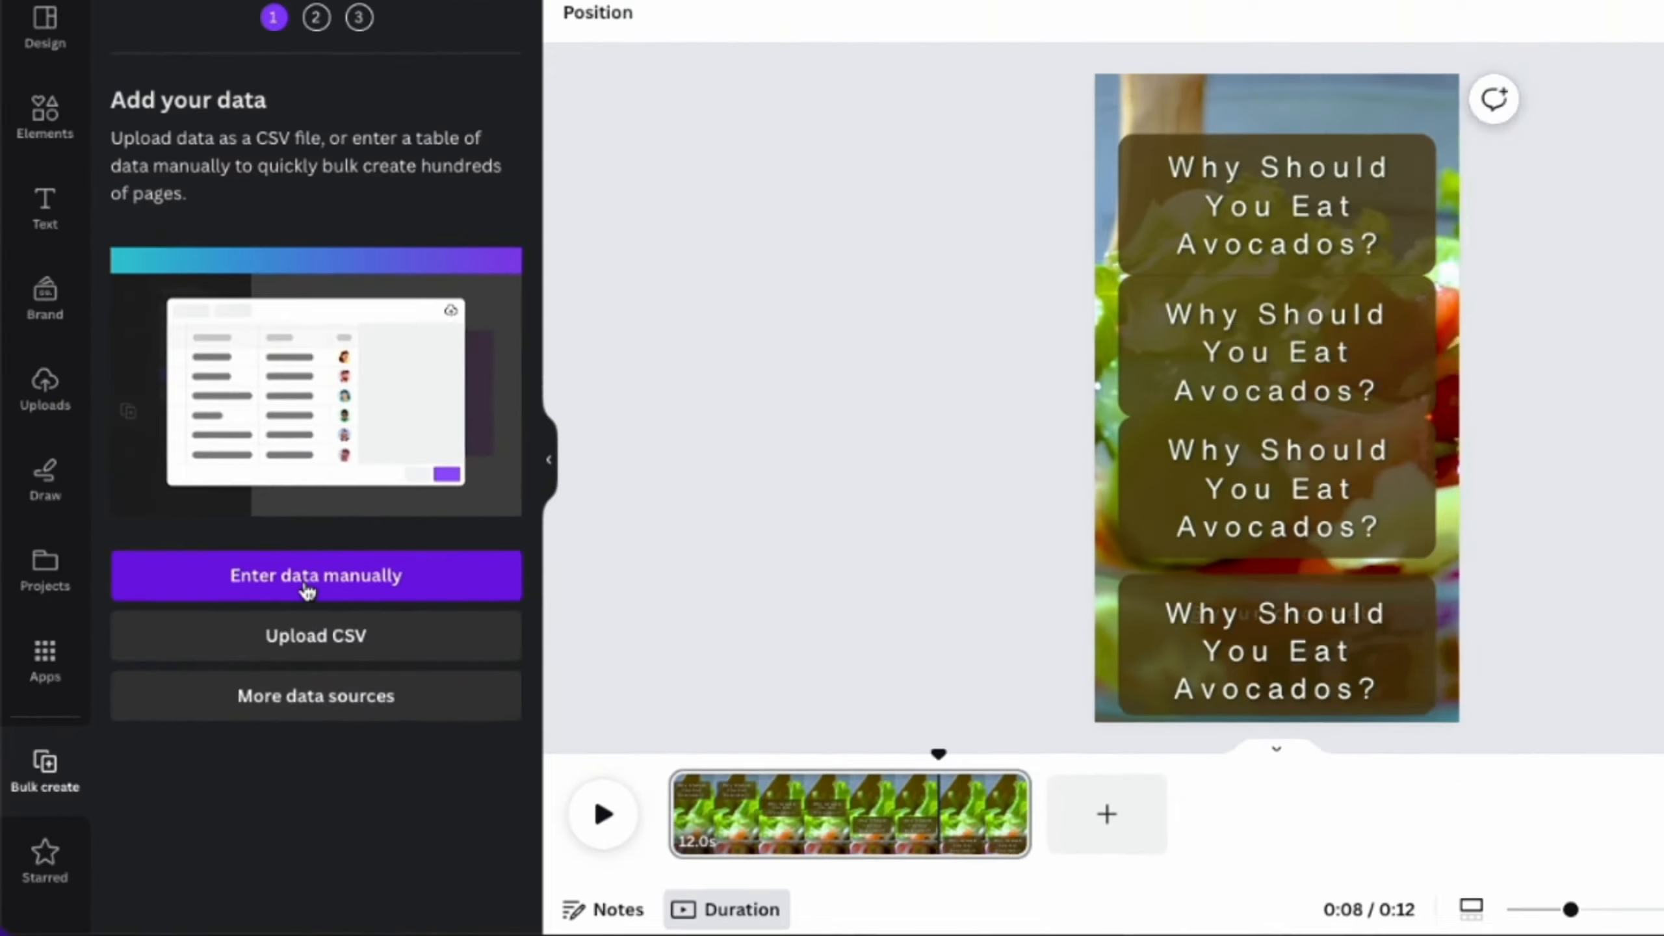
{"action": "left_click", "coordinate": [505, 339]}
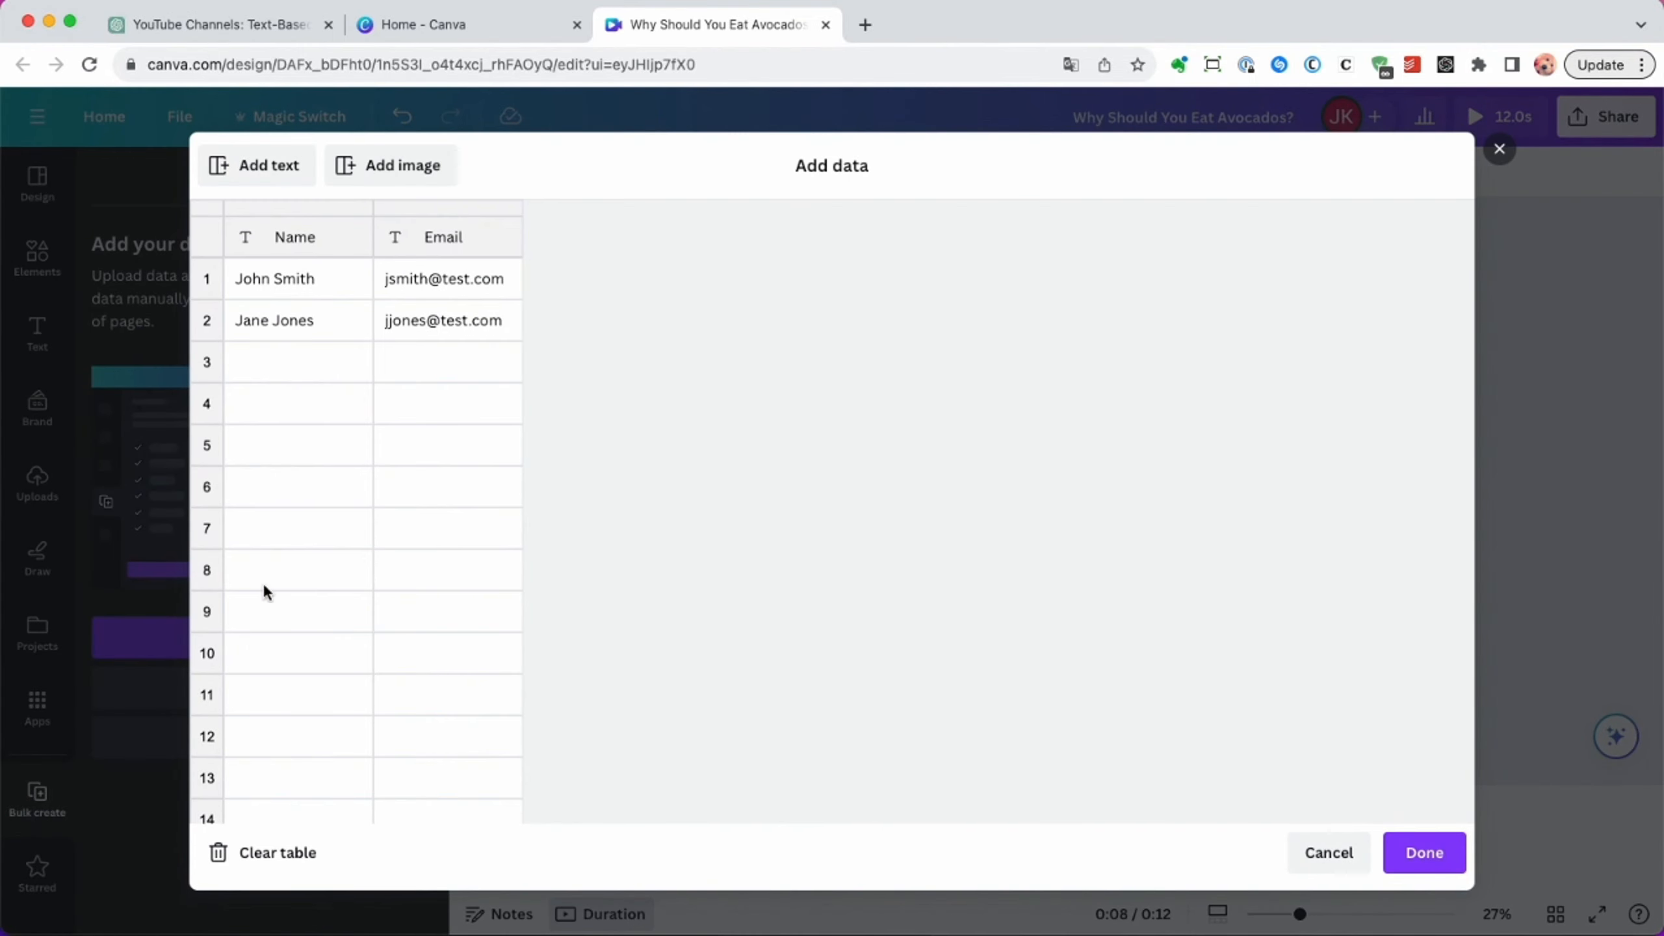
{"action": "left_click", "coordinate": [295, 864]}
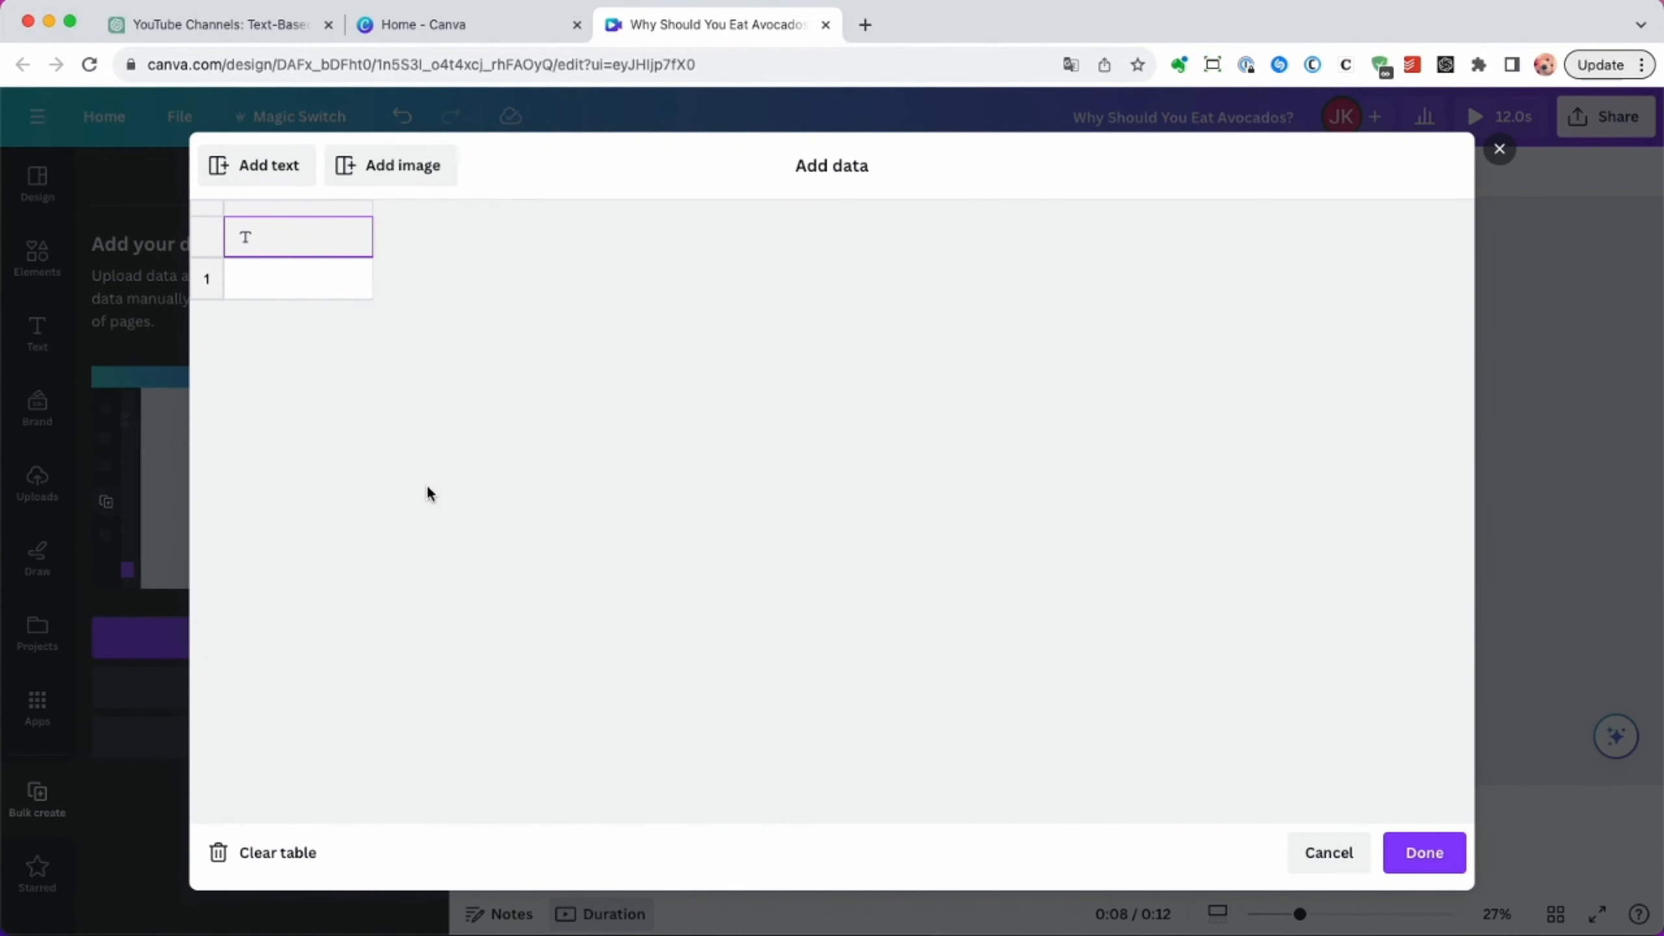
Switch to ChatGPT and copy the whole food table with its Title, Benefit1, Benefit2 and Benefit3 columns.
{"action": "left_click", "coordinate": [204, 25]}
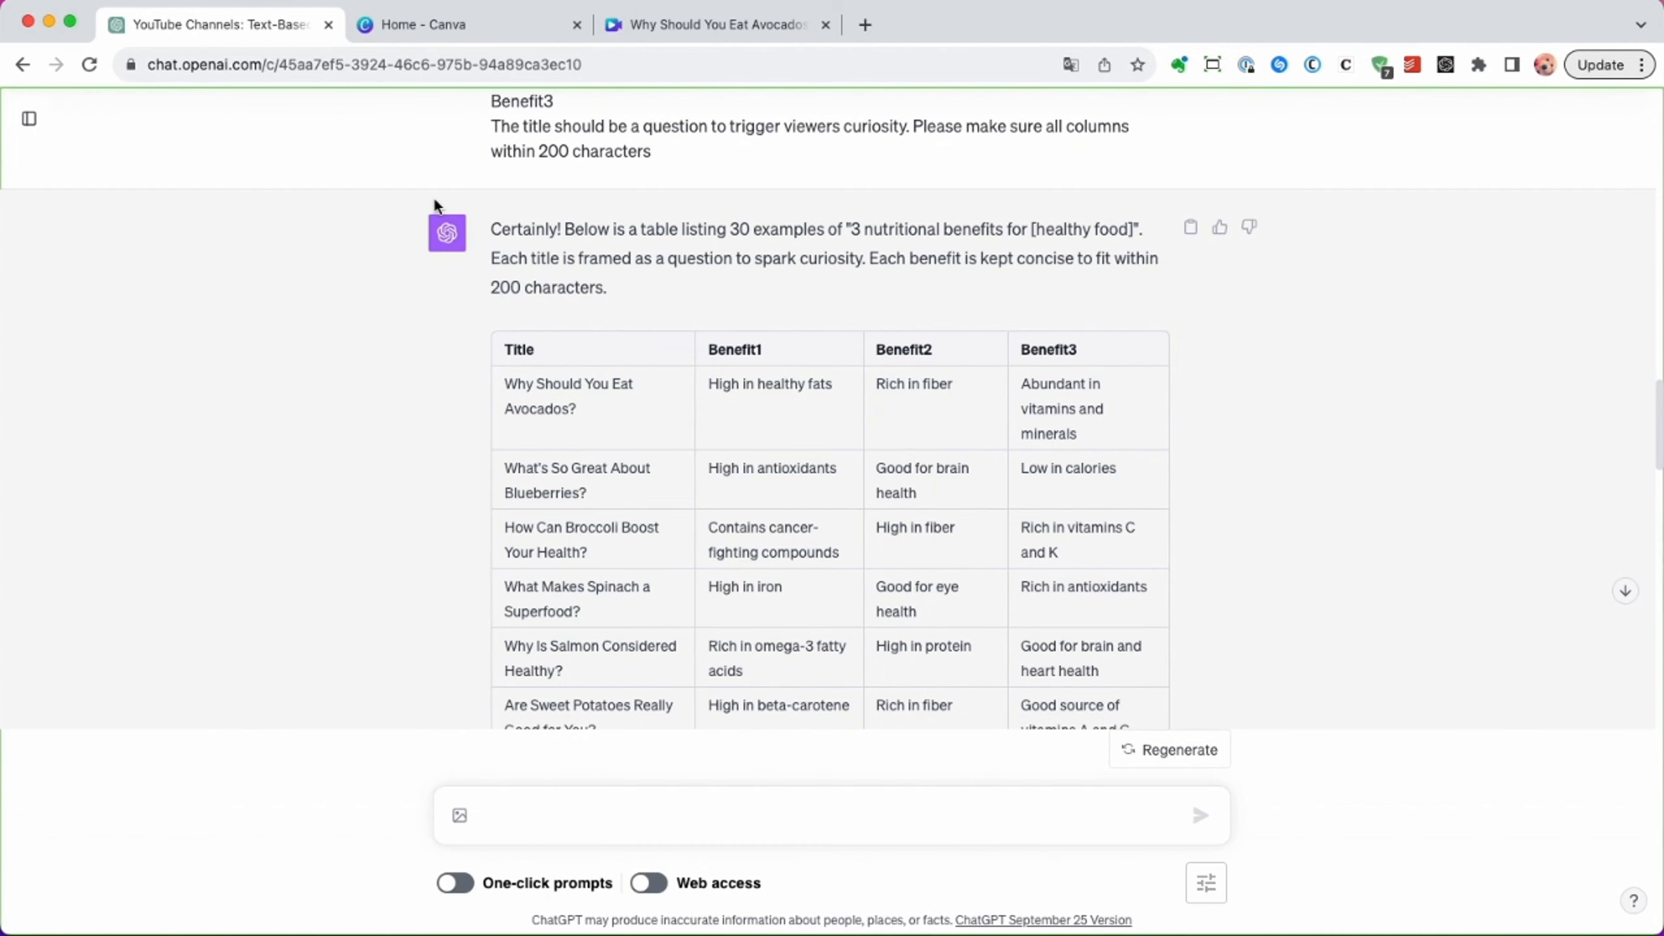
{"action": "left_click_drag", "start_coordinate": [505, 344], "coordinate": [971, 522]}
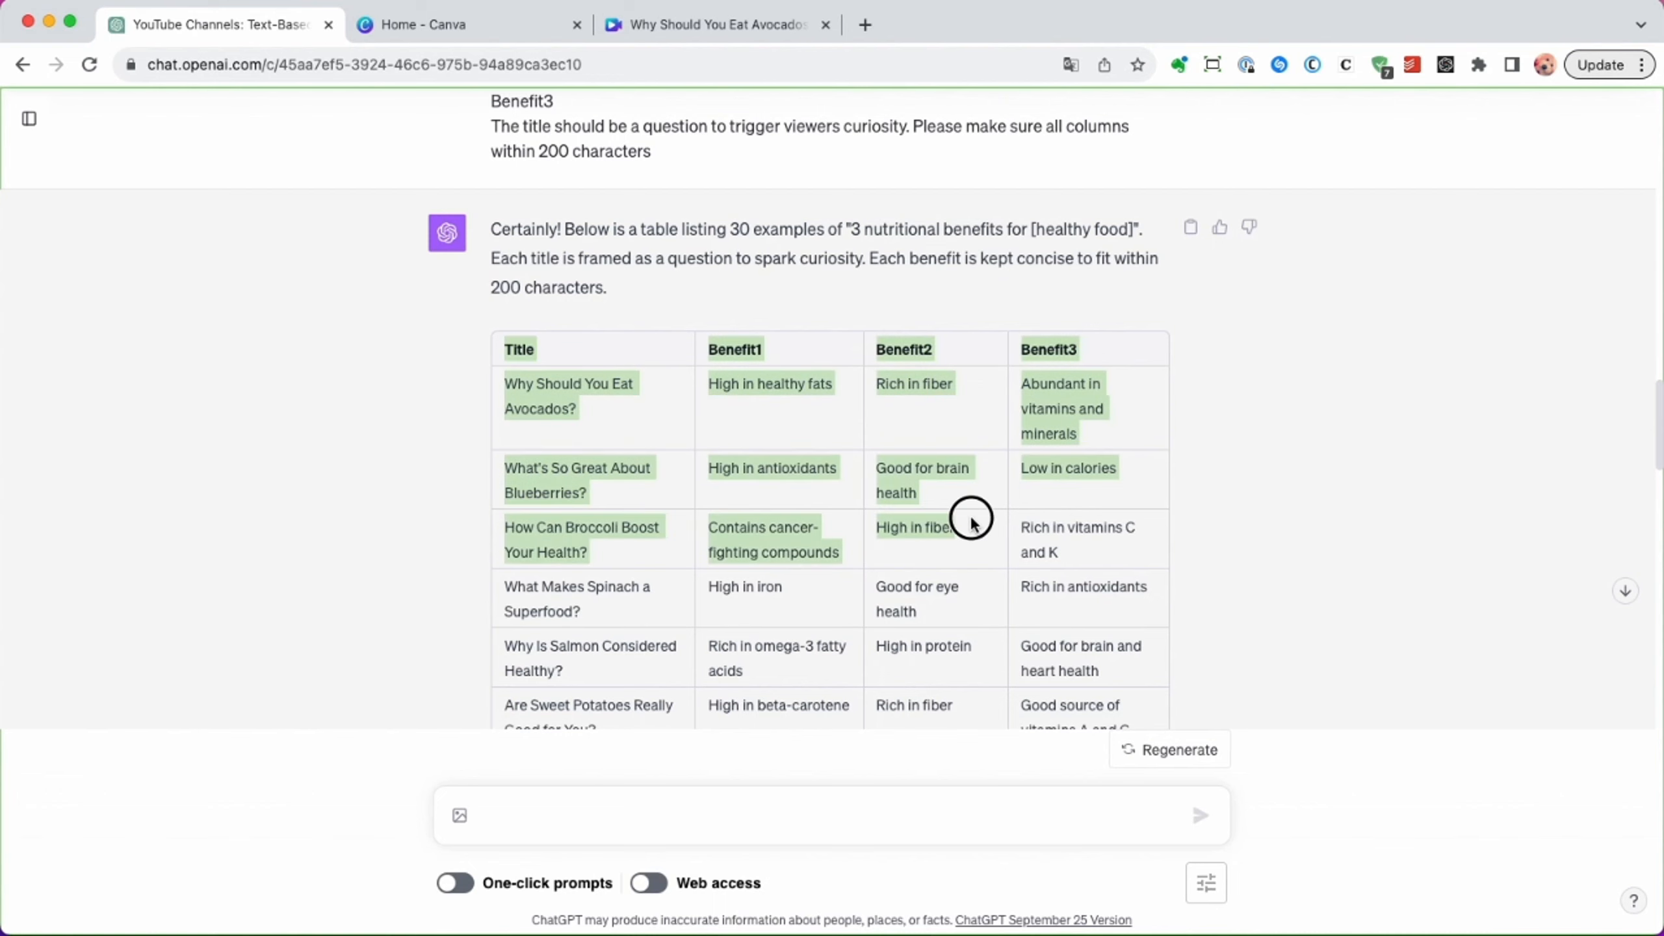
{"action": "left_click_drag", "start_coordinate": [1138, 565], "coordinate": [1058, 345]}
{"action": "scroll", "coordinate": [1122, 702], "scroll_direction": "down", "scroll_amount": 10}
{"action": "scroll", "coordinate": [1122, 701], "scroll_direction": "down", "scroll_amount": 5}
{"action": "key", "text": "super+c"}
Switch back to Canva, paste the copied table into the empty bulk data table and confirm it.
{"action": "left_click", "coordinate": [631, 24]}
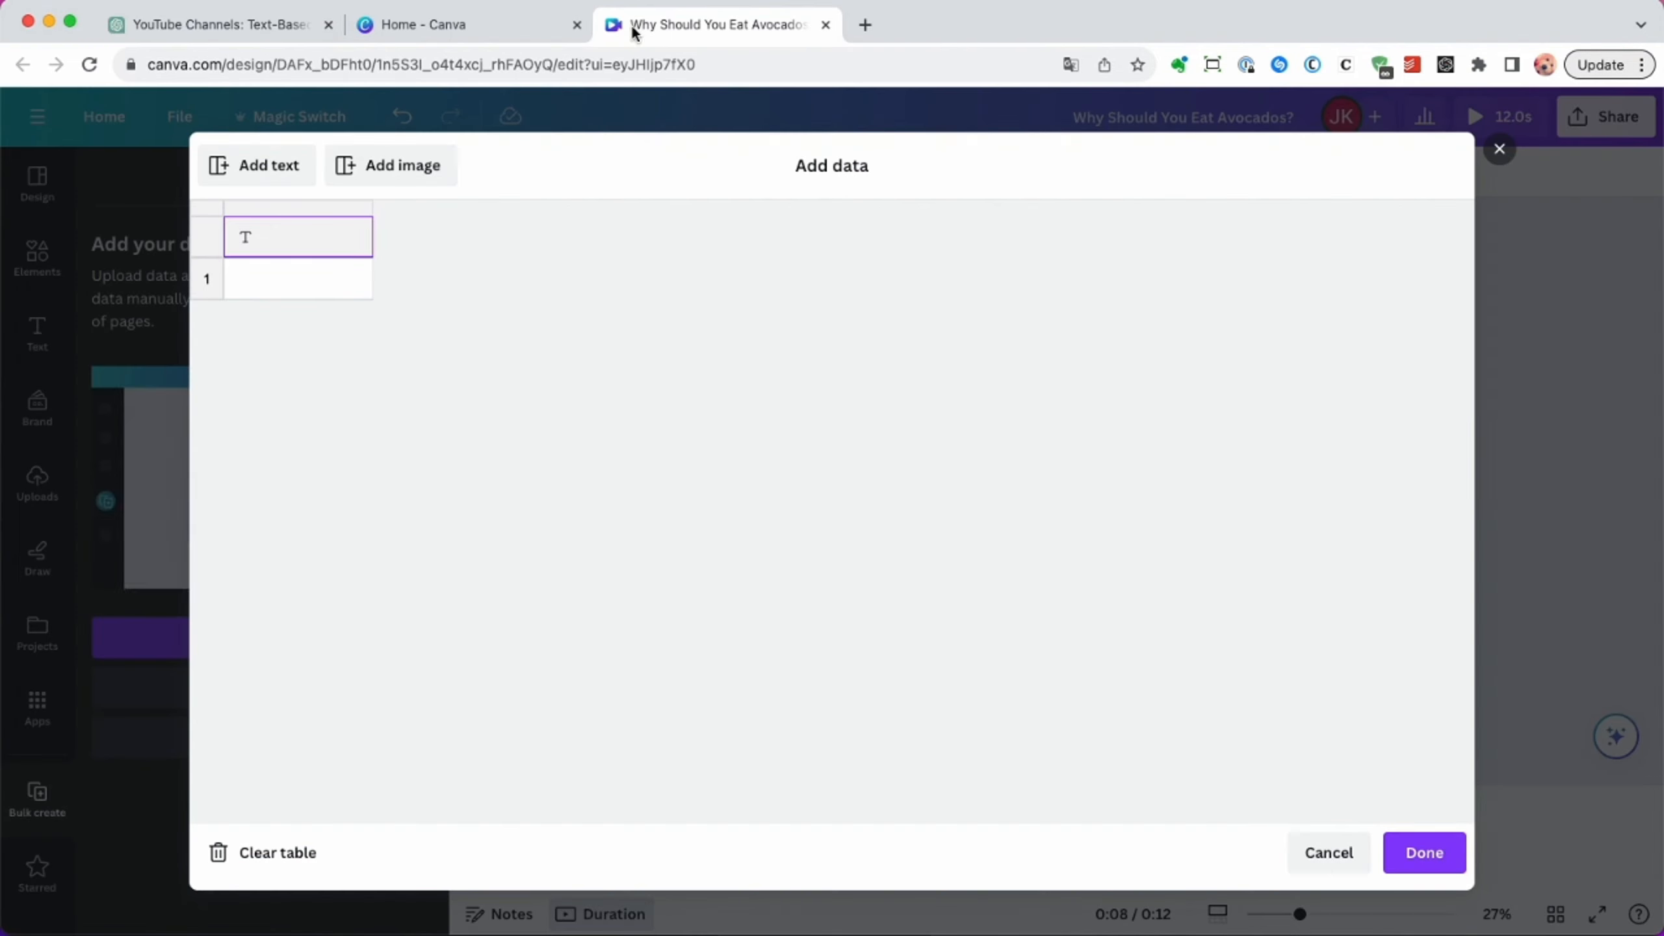
{"action": "key", "text": "super+v"}
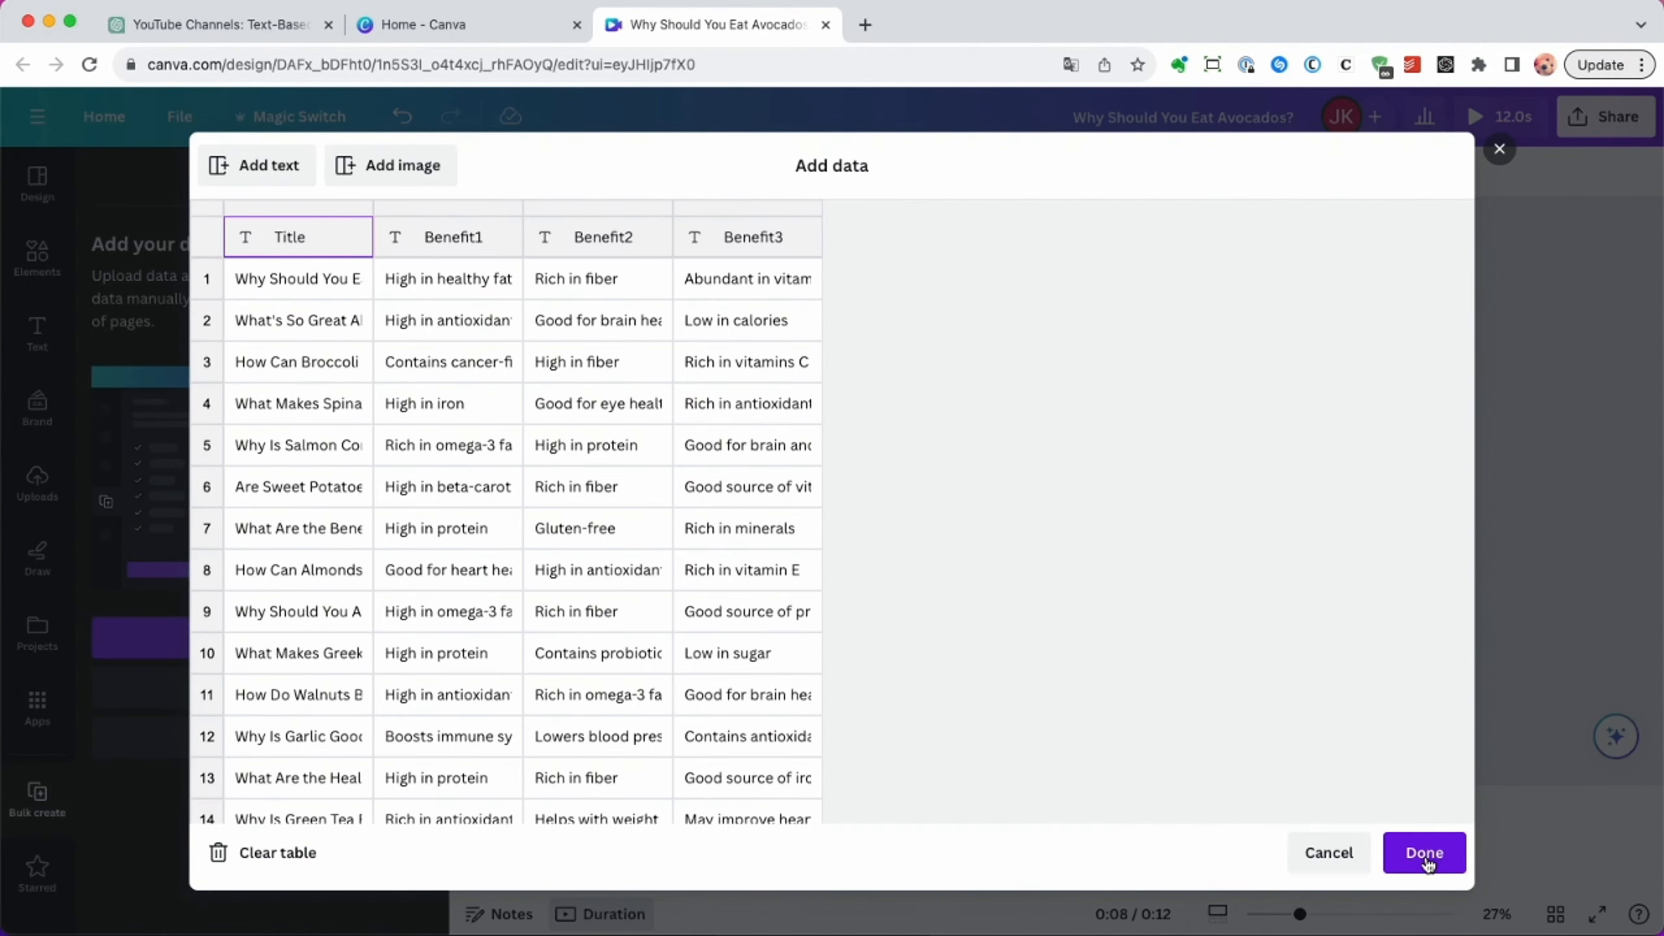
{"action": "left_click", "coordinate": [1425, 854]}
Connect the topmost text to the Title data field and move its text-and-box pair slightly down.
{"action": "left_click", "coordinate": [1023, 352]}
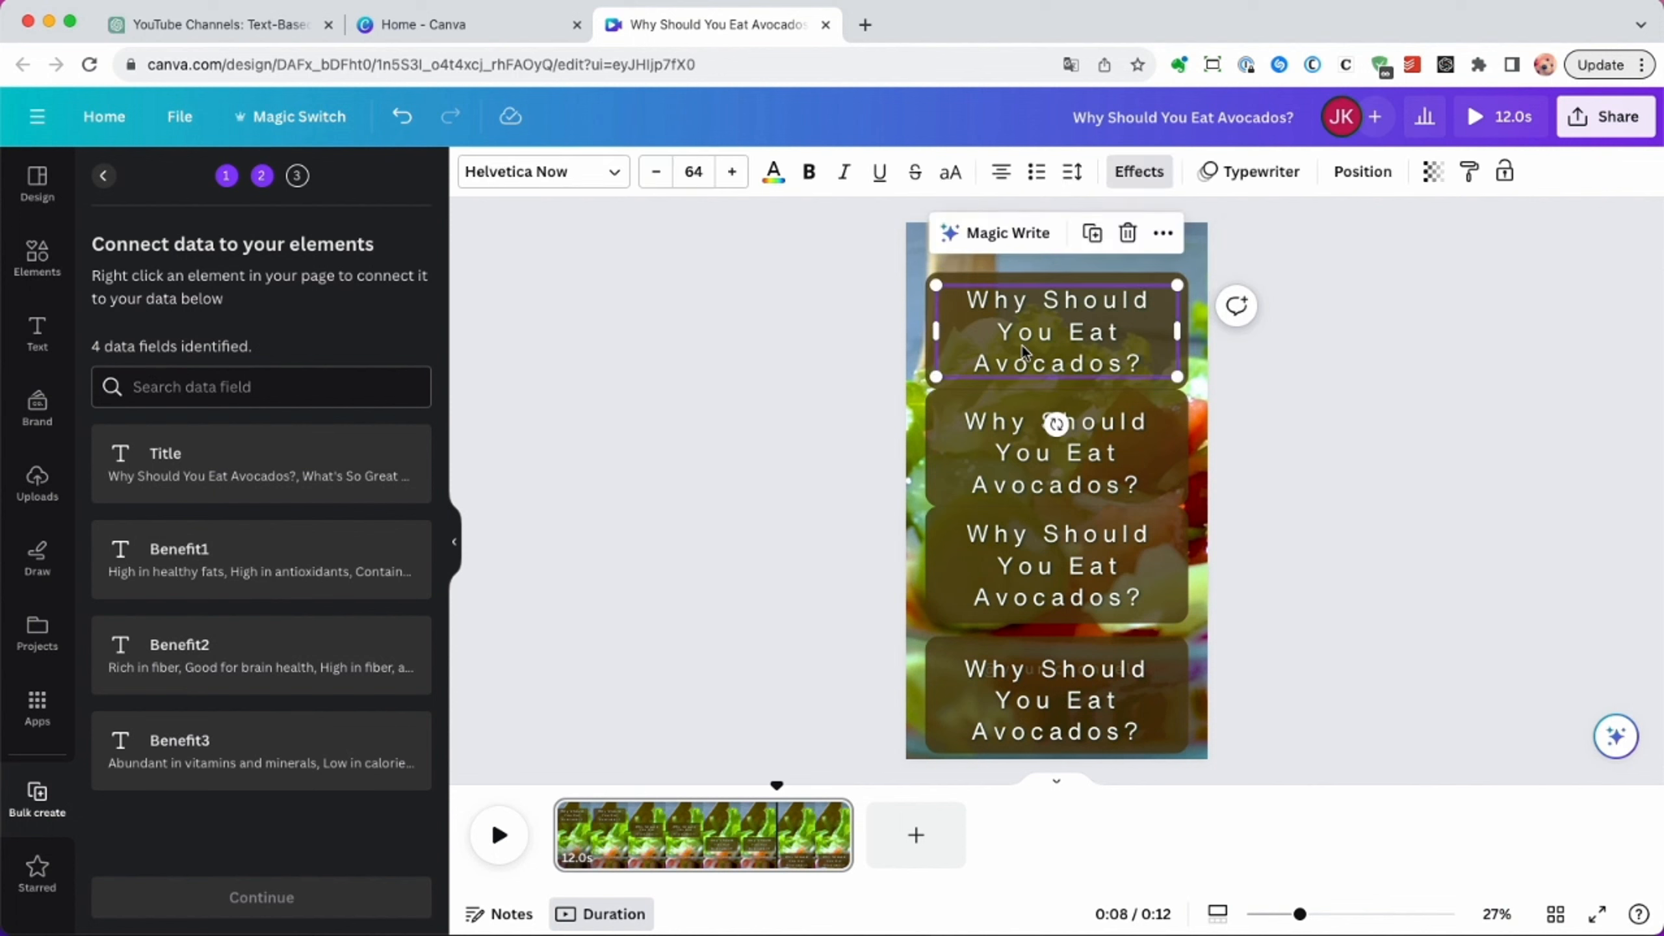
{"action": "left_click", "coordinate": [1162, 236]}
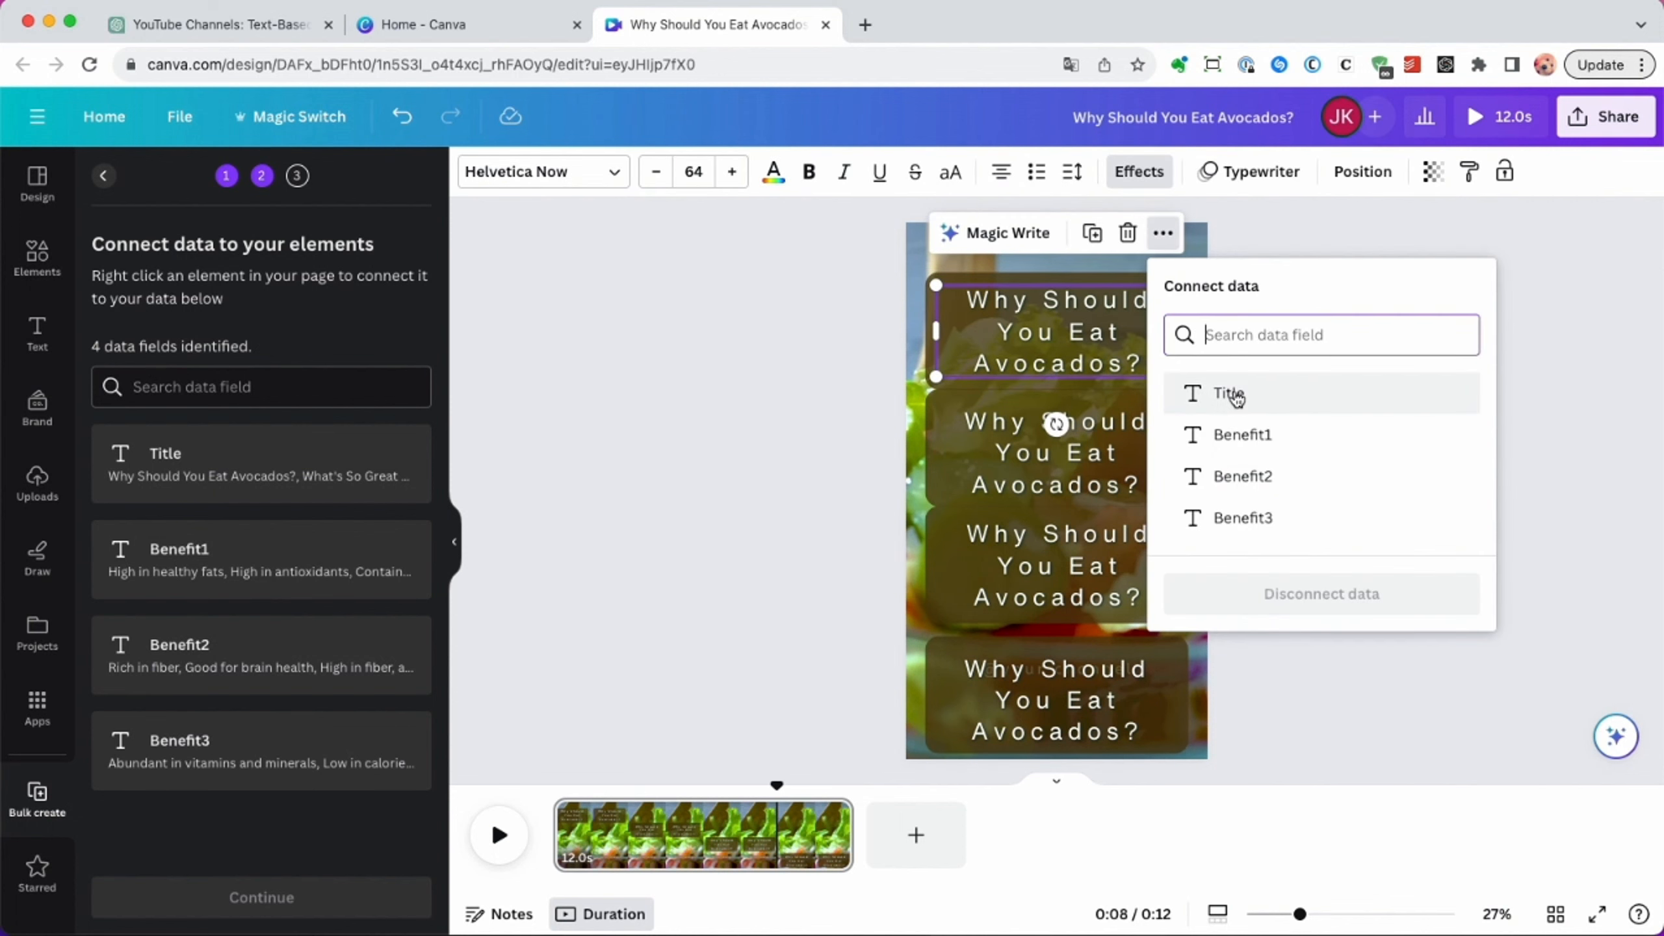
{"action": "left_click", "coordinate": [1229, 391]}
{"action": "left_click", "coordinate": [1153, 345]}
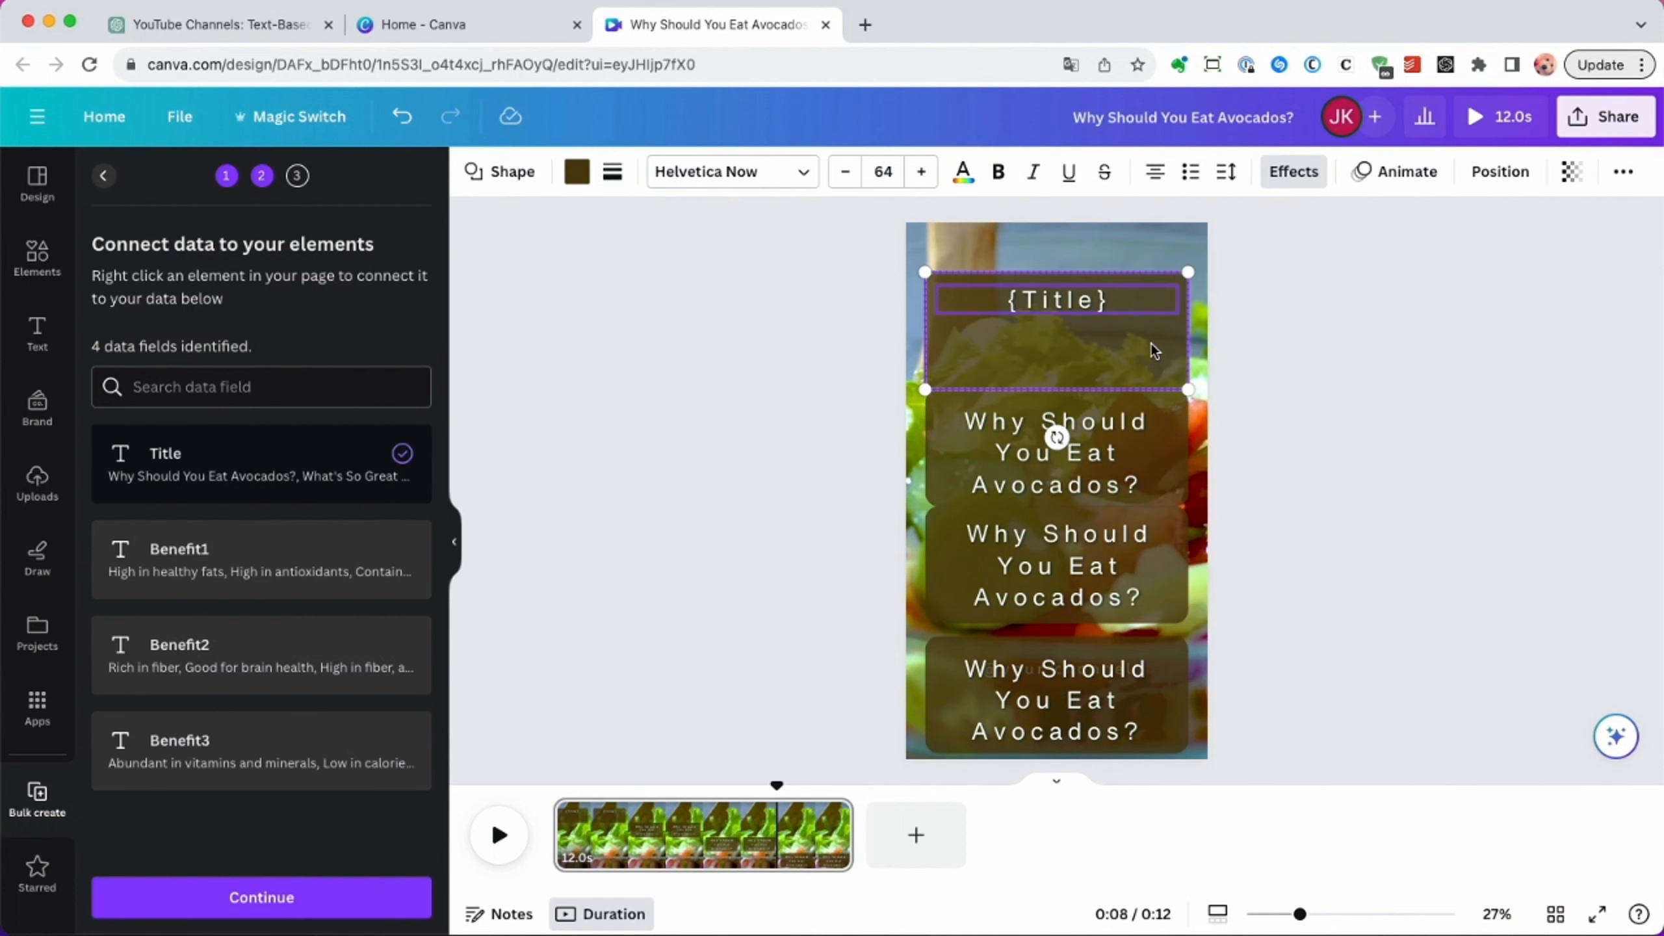
{"action": "mouse_move", "coordinate": [1151, 345]}
{"action": "left_mouse_down"}
{"action": "mouse_move", "coordinate": [1157, 397]}
{"action": "mouse_move", "coordinate": [1155, 371]}
{"action": "mouse_move", "coordinate": [1125, 358]}
{"action": "left_mouse_up"}
{"action": "left_click", "coordinate": [1314, 385]}
Connect the second text to the Benefit1 data field and stack its text-and-box pair on the Title pair.
{"action": "left_click", "coordinate": [1114, 452]}
{"action": "right_click", "coordinate": [1115, 452]}
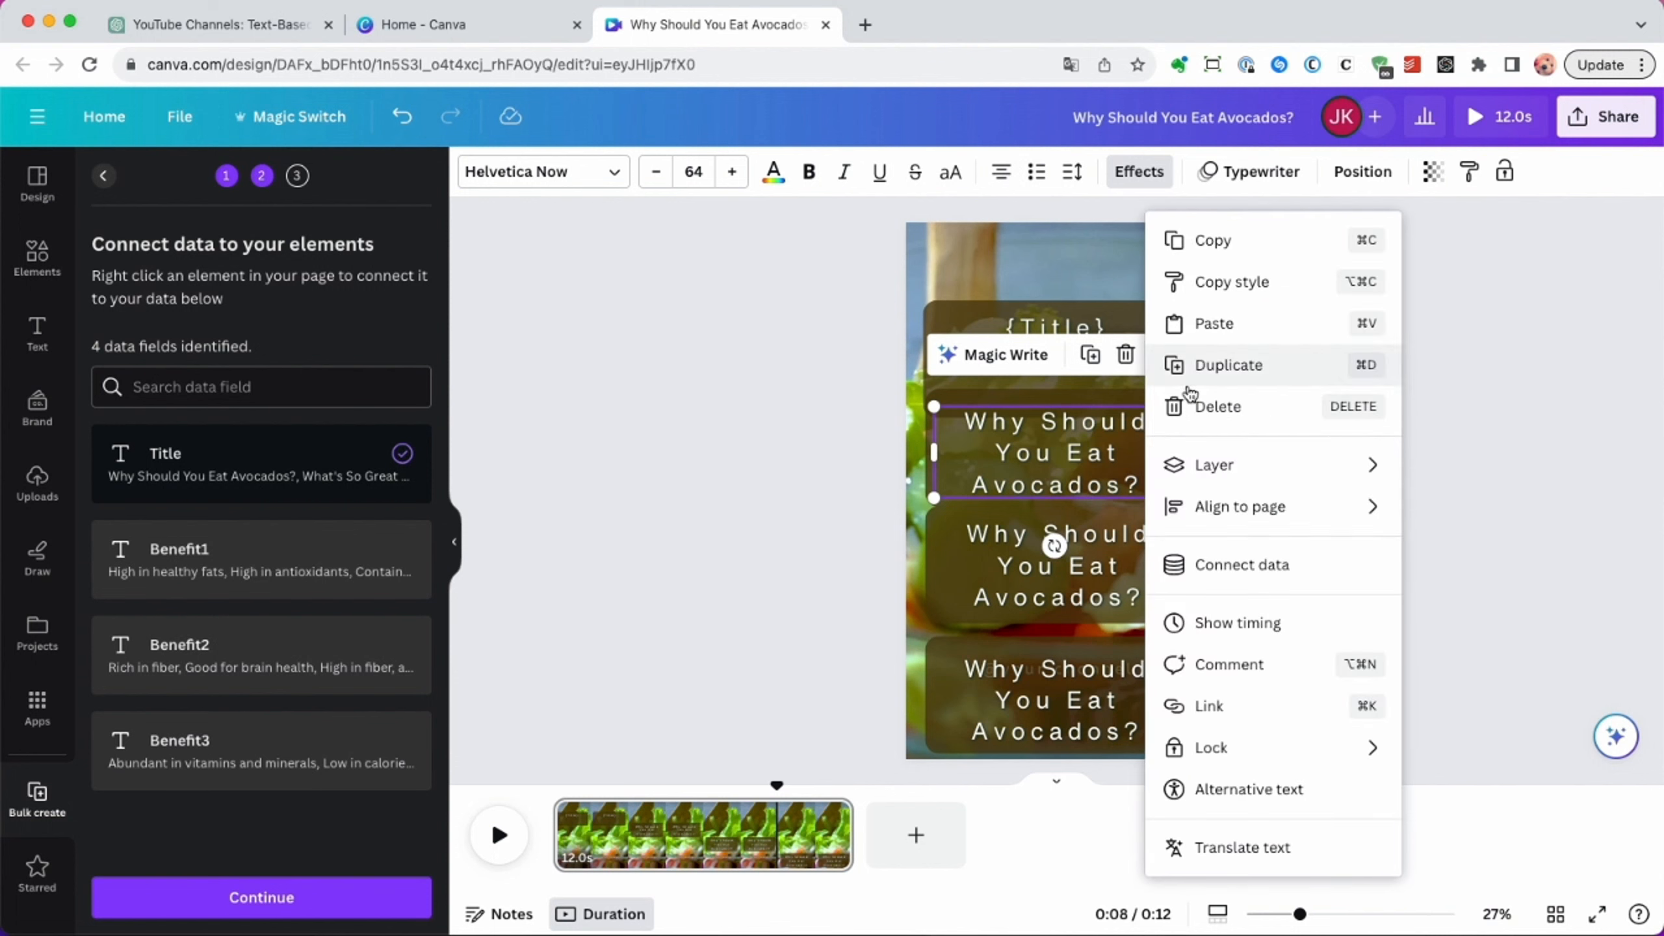
{"action": "left_click", "coordinate": [1245, 566]}
{"action": "left_click", "coordinate": [1245, 574]}
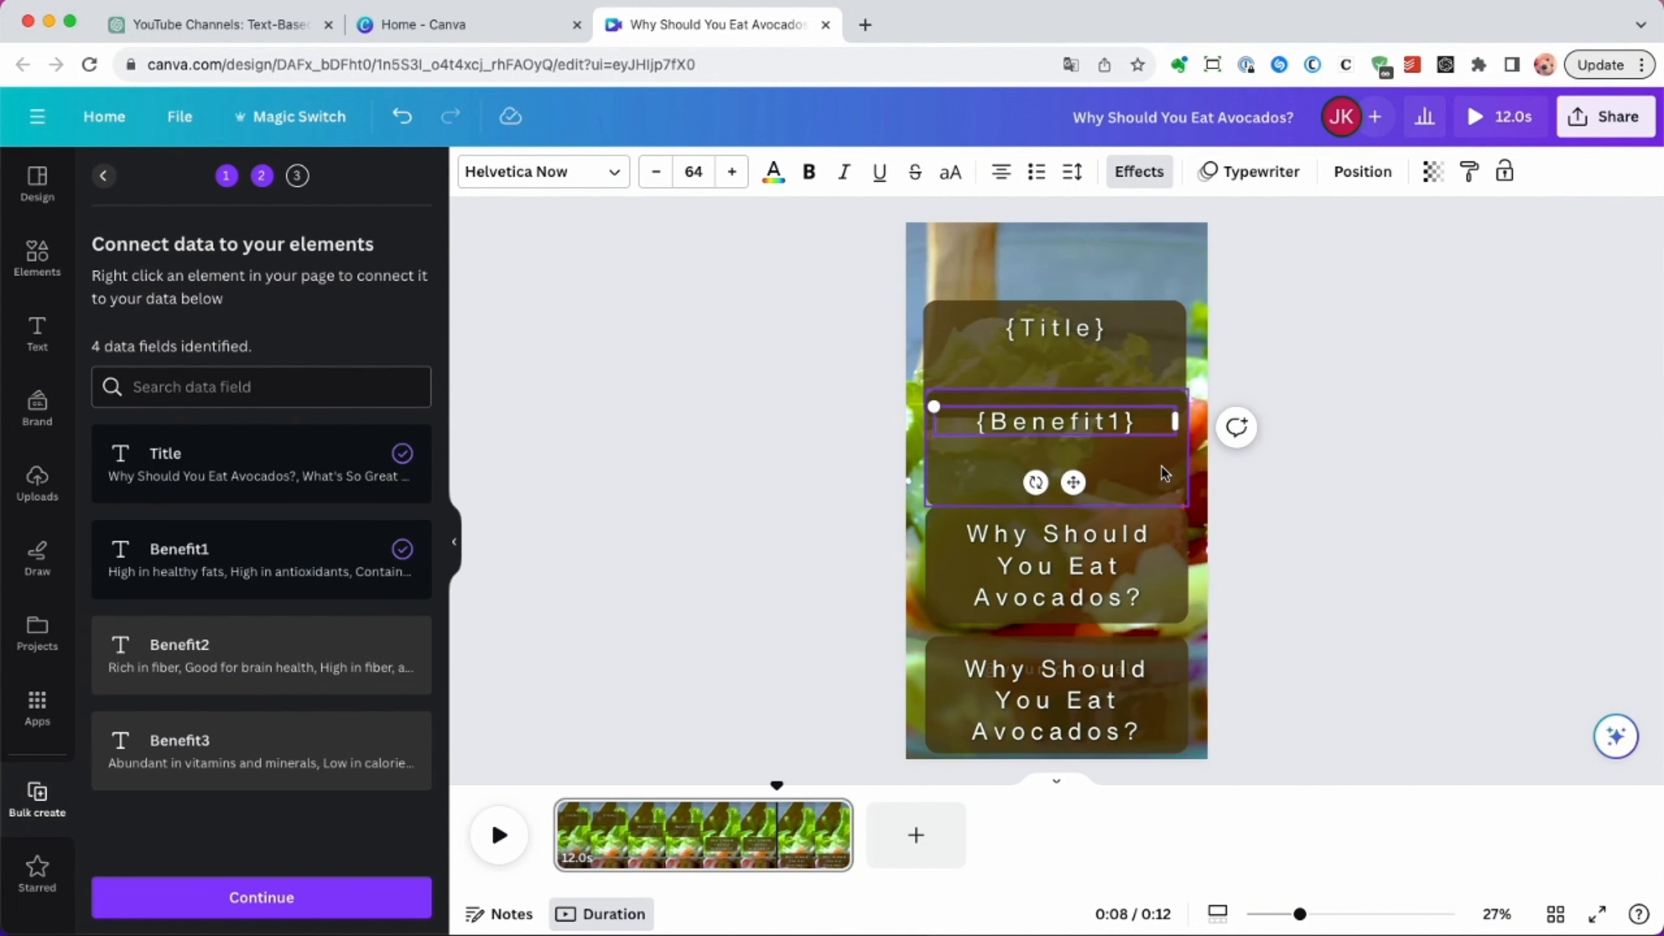
{"action": "left_click_drag", "start_coordinate": [1159, 468], "coordinate": [1161, 380]}
Connect the third text to the Benefit2 data field and stack its text-and-box pair on the other pairs.
{"action": "left_click", "coordinate": [1124, 567]}
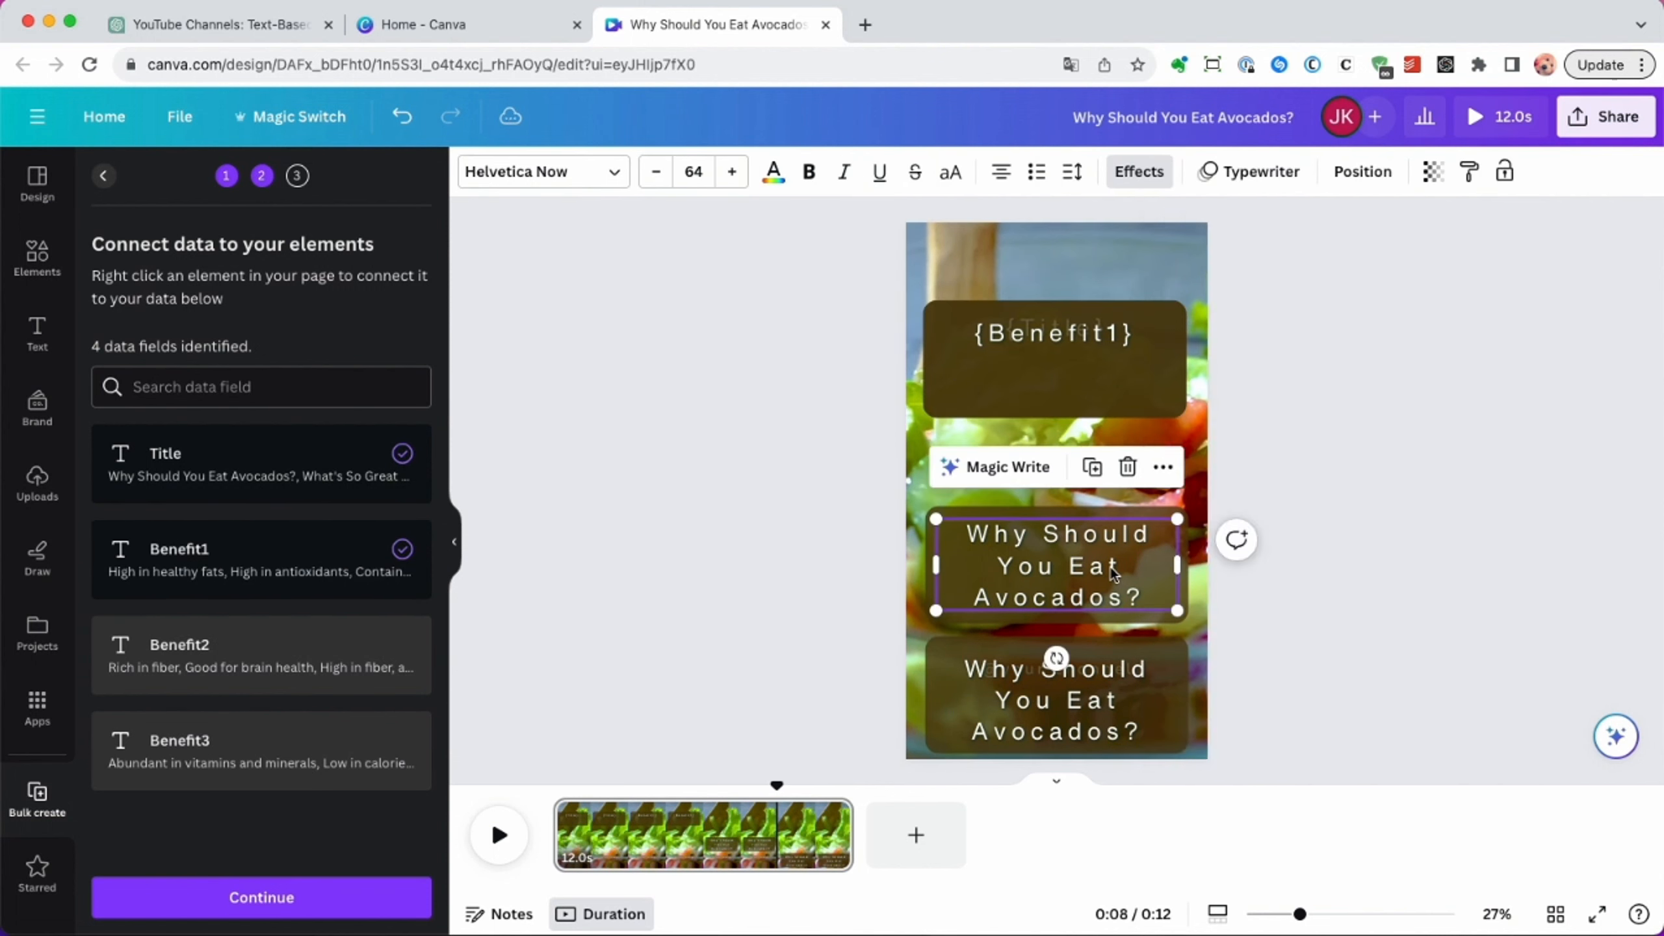
{"action": "right_click", "coordinate": [1141, 567]}
{"action": "left_click", "coordinate": [1196, 567]}
{"action": "left_click", "coordinate": [1166, 576]}
{"action": "left_click_drag", "start_coordinate": [1157, 578], "coordinate": [1155, 372]}
{"action": "left_click", "coordinate": [1149, 472]}
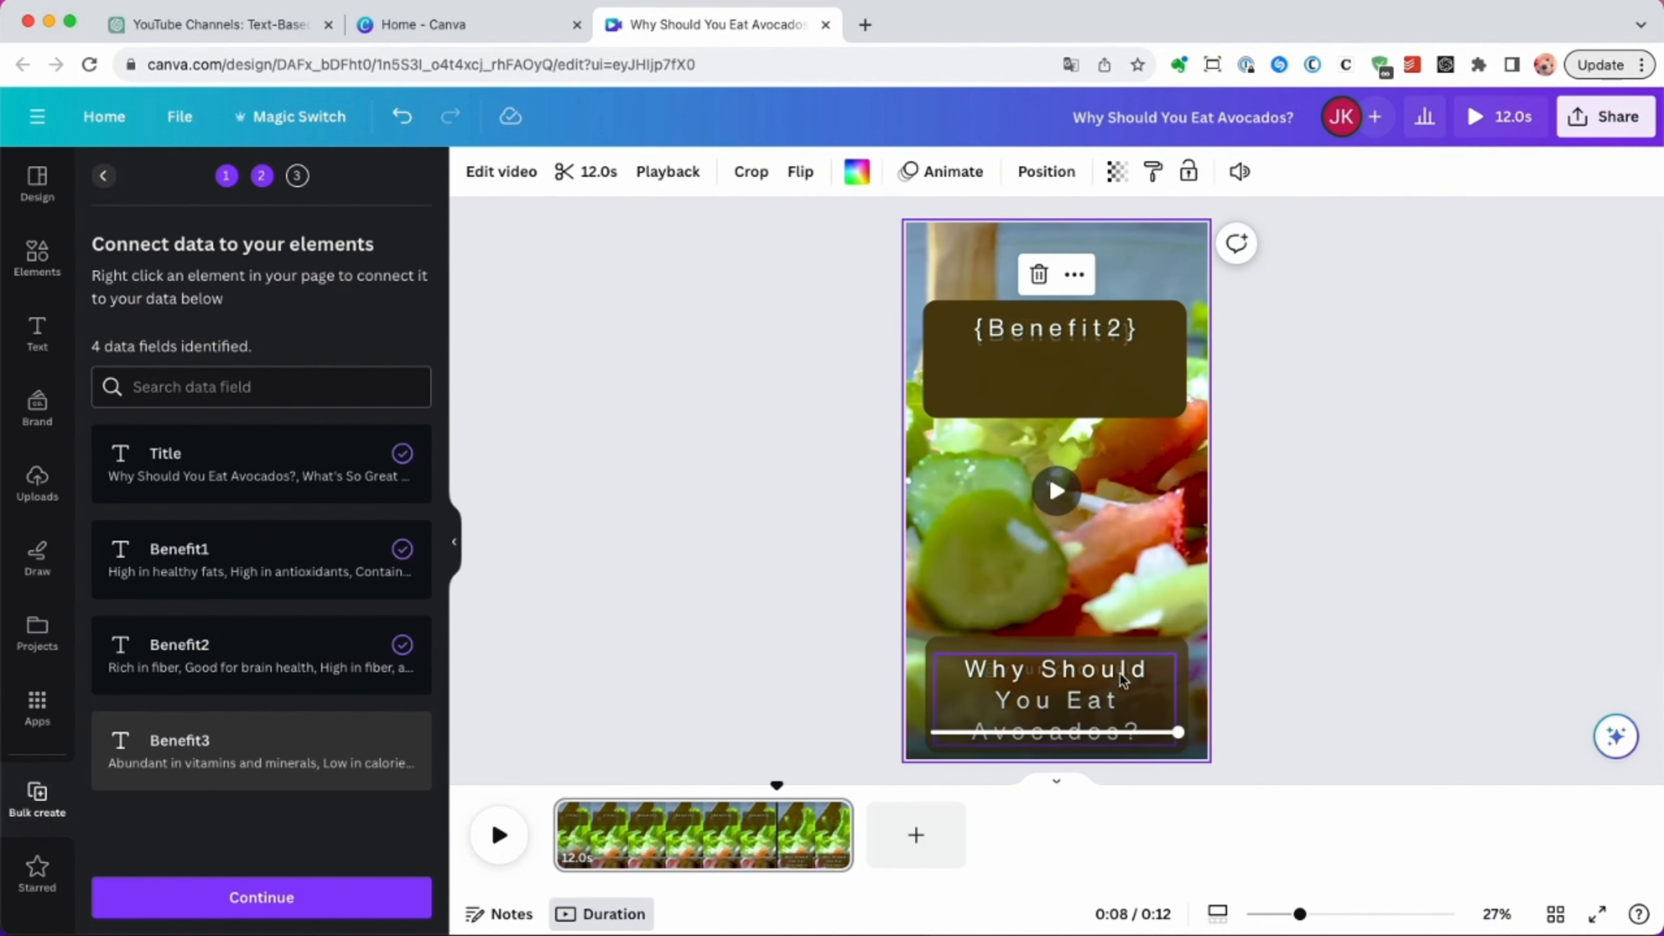
Connect the lowest text to the Benefit3 data field and stack its text-and-box pair on the other pairs.
{"action": "left_click", "coordinate": [1132, 679]}
{"action": "right_click", "coordinate": [1143, 682]}
{"action": "left_click", "coordinate": [1196, 565]}
{"action": "left_click", "coordinate": [1183, 645]}
{"action": "right_click", "coordinate": [1147, 672]}
{"action": "left_click", "coordinate": [1199, 572]}
{"action": "left_click", "coordinate": [1147, 498]}
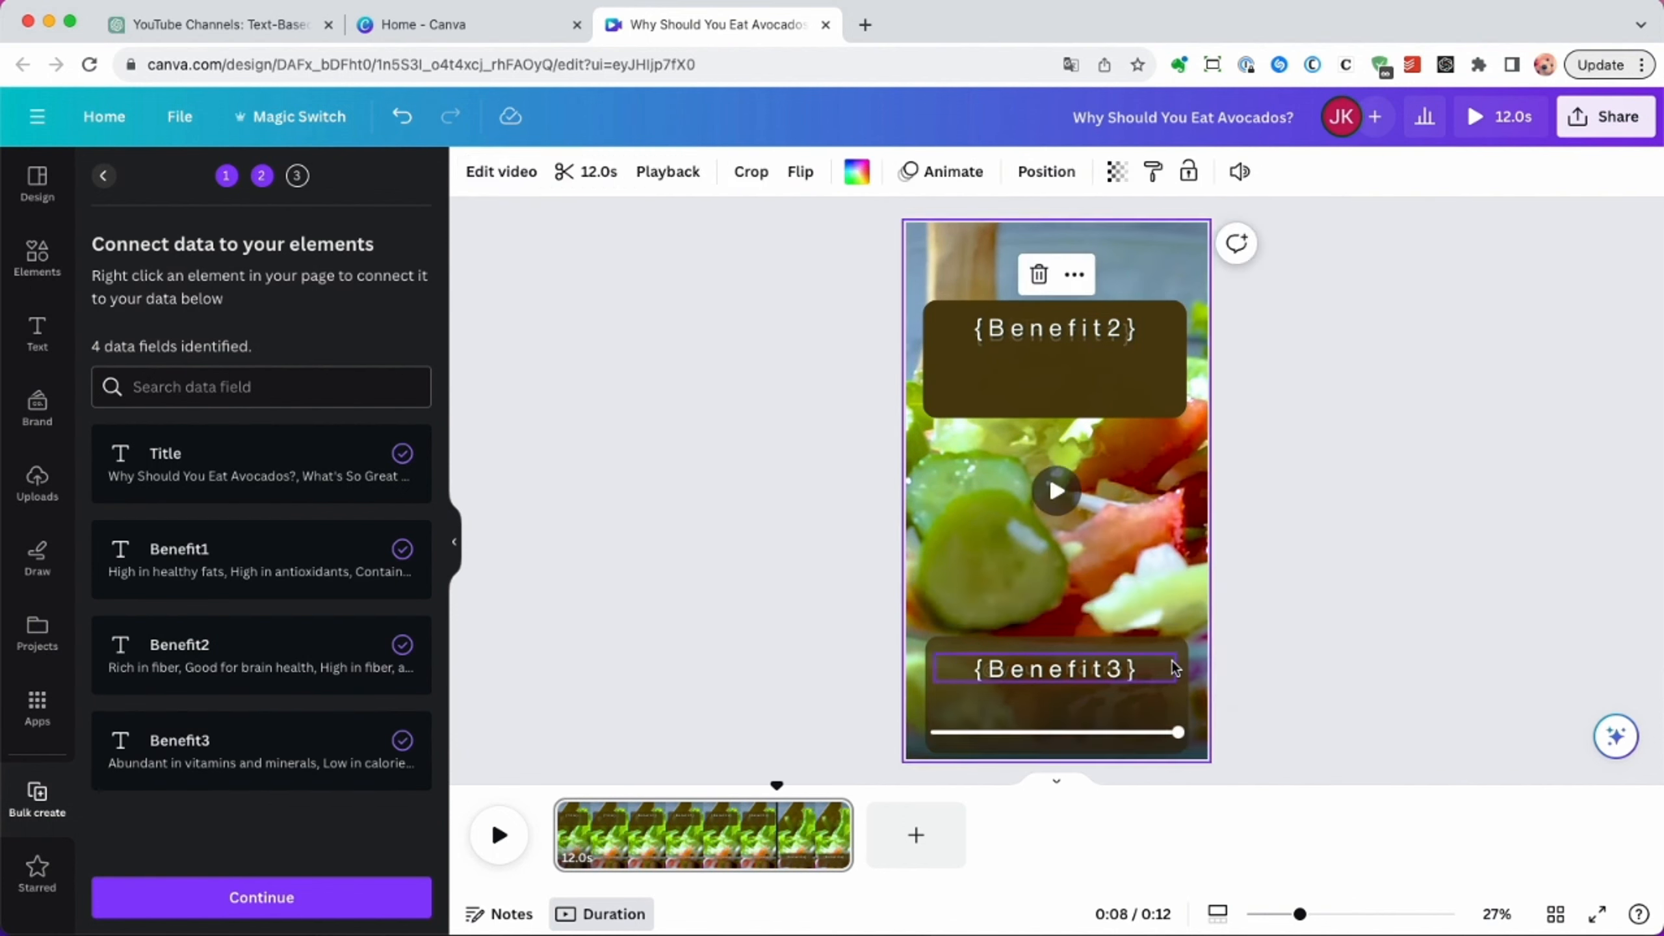
{"action": "left_click", "coordinate": [1172, 669]}
{"action": "left_click", "coordinate": [1157, 648], "text": "shift"}
{"action": "left_click_drag", "start_coordinate": [1155, 647], "coordinate": [1157, 309]}
{"action": "left_click", "coordinate": [1071, 570]}
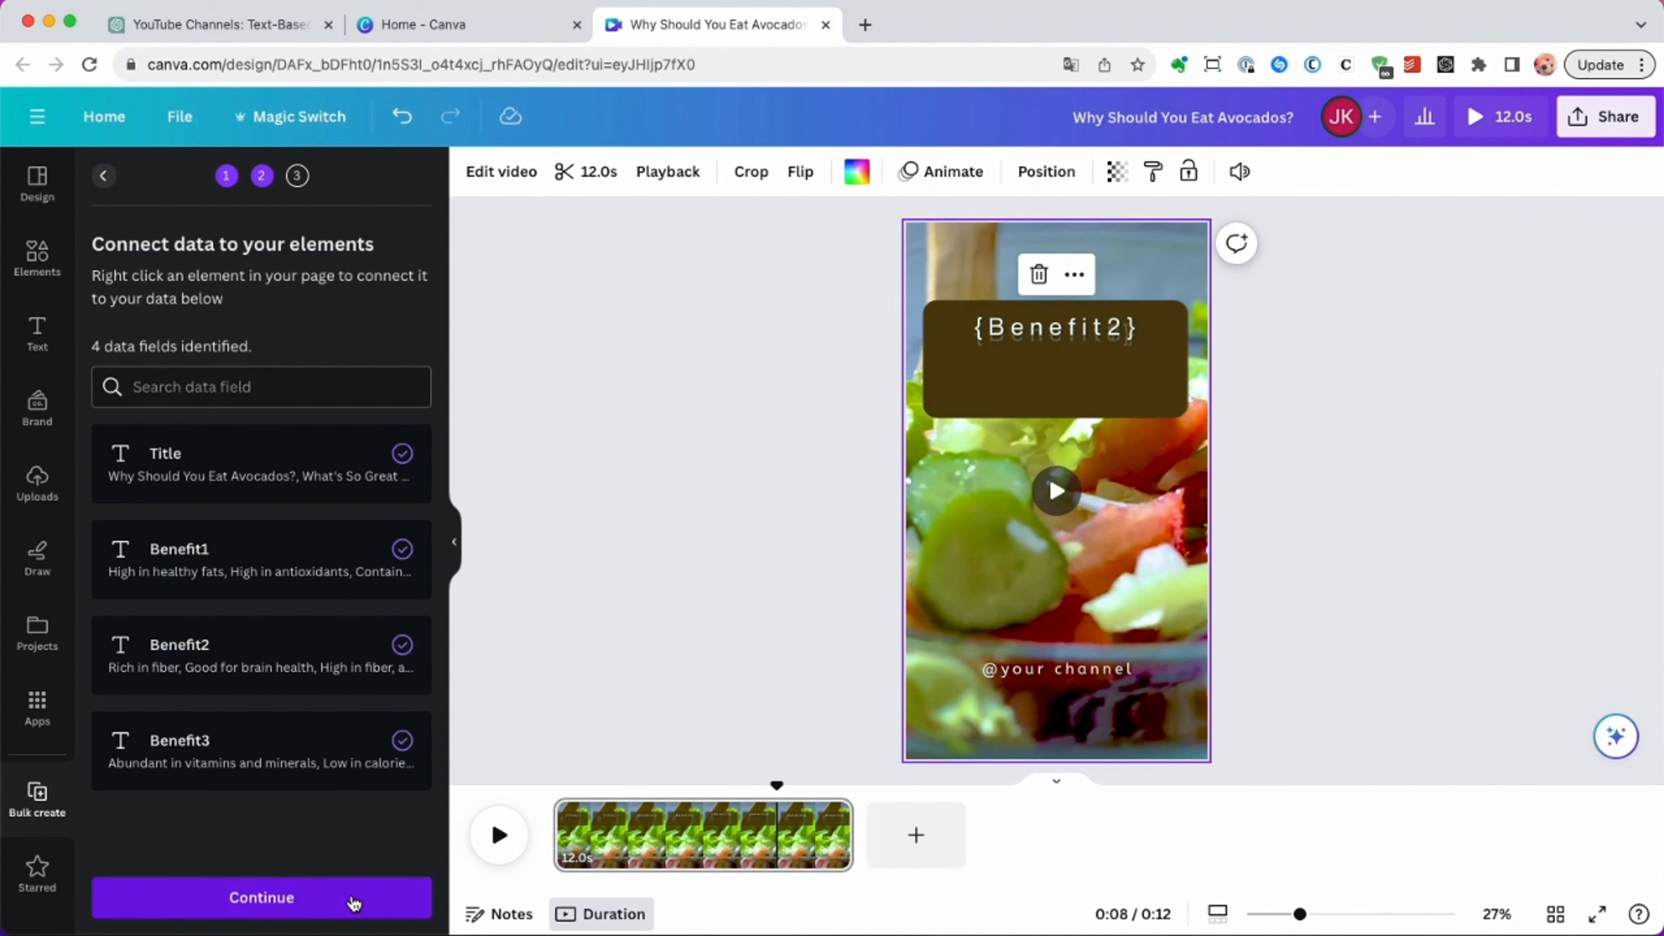
Generate 30 pages from all the data rows and play back the first page of the new design.
{"action": "left_click", "coordinate": [352, 904]}
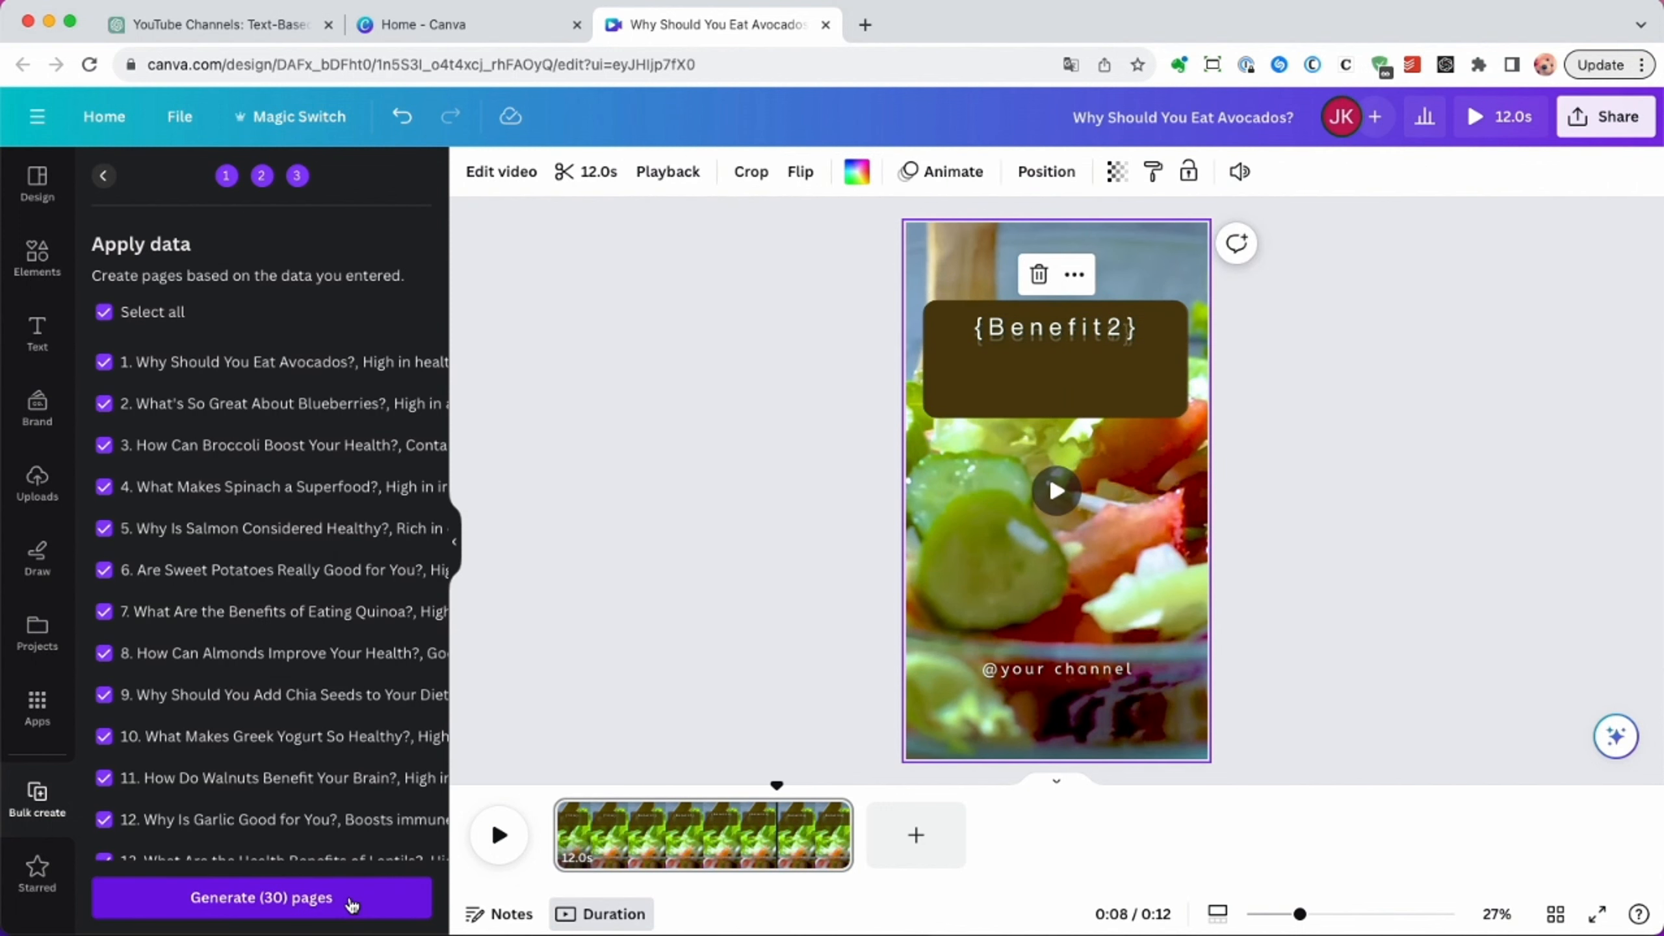
{"action": "left_click", "coordinate": [351, 903]}
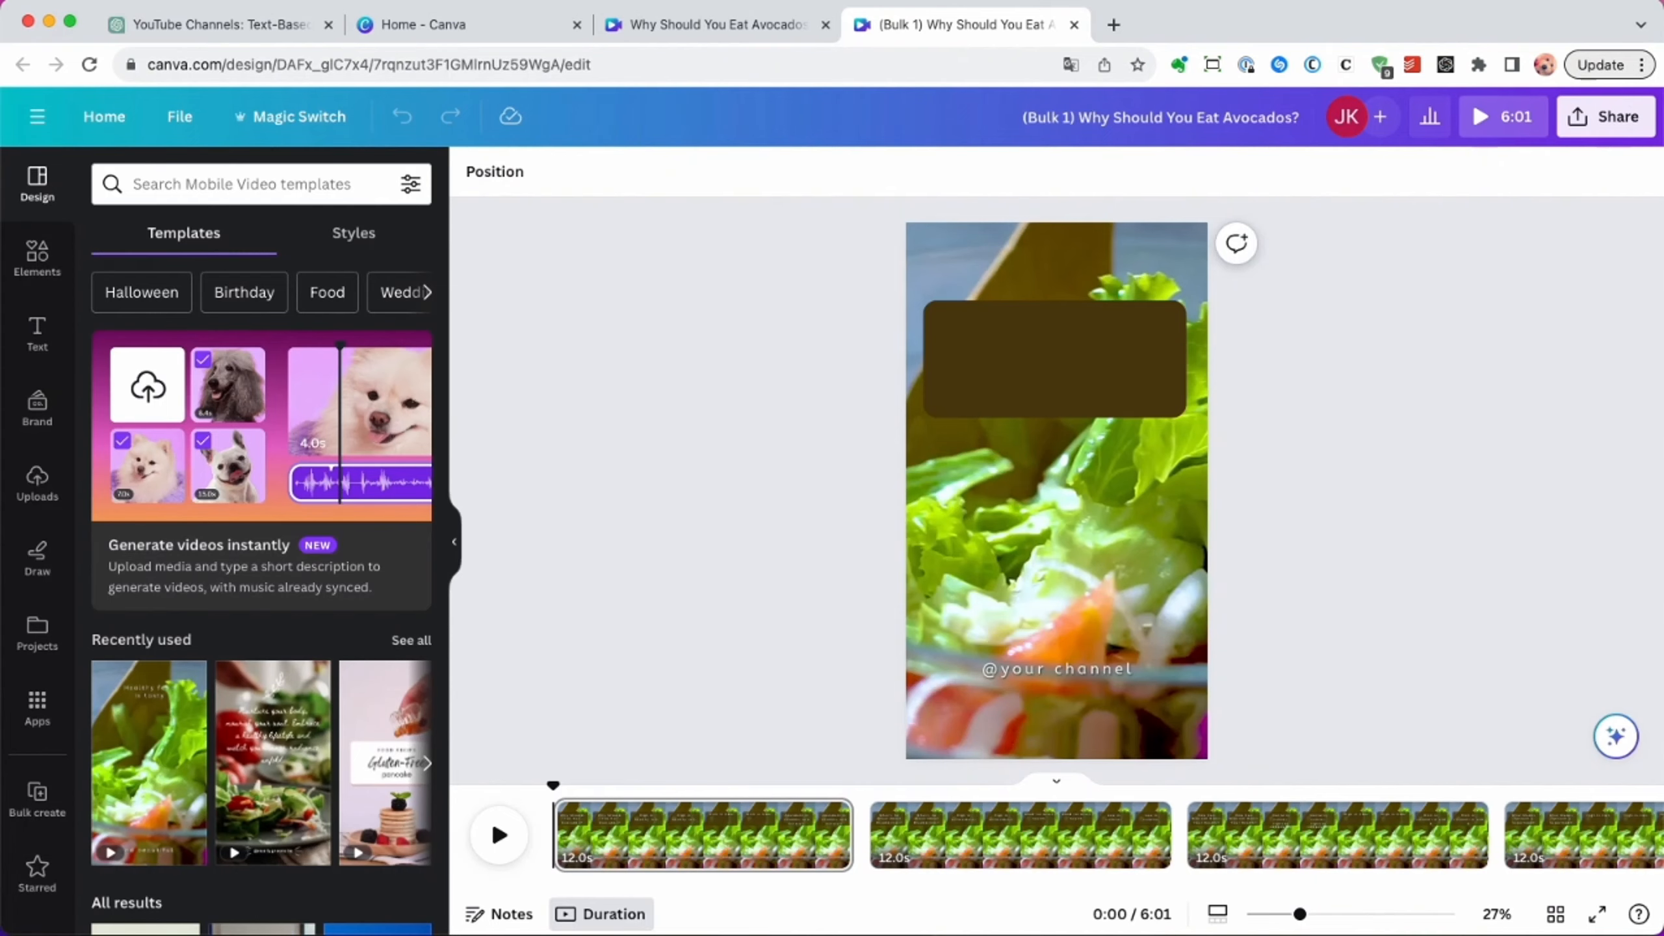
{"action": "left_click", "coordinate": [498, 834]}
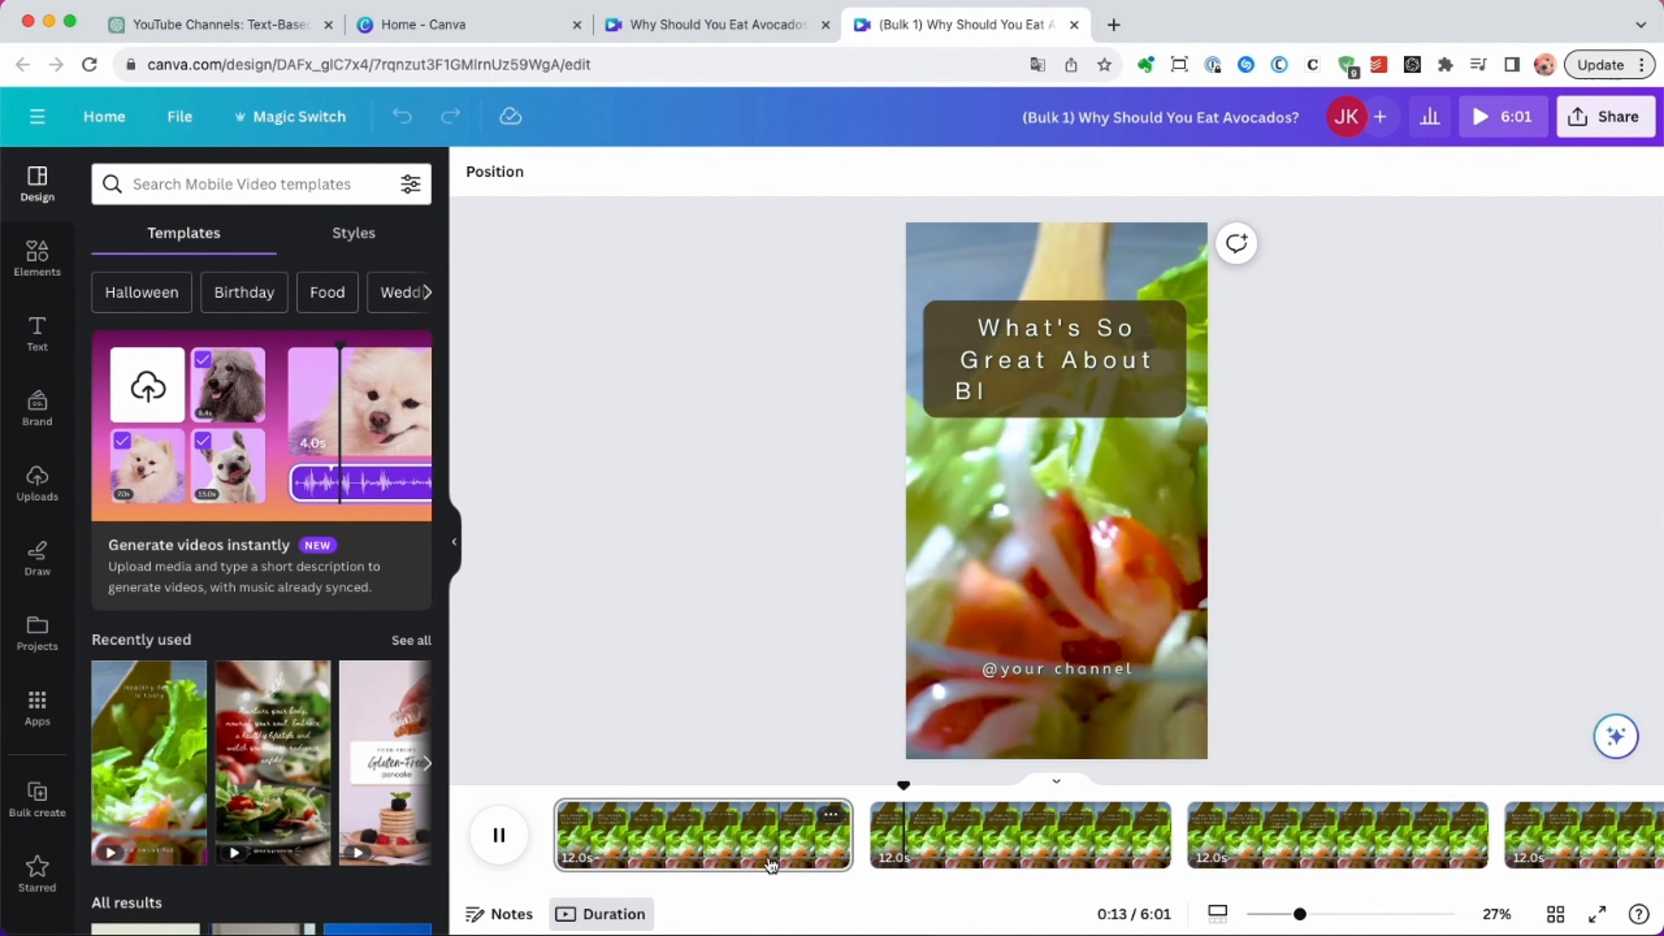
{"action": "left_click", "coordinate": [496, 846]}
Set the font size of the overflowing first benefit text on the third page to 56.
{"action": "left_click_drag", "start_coordinate": [929, 784], "coordinate": [1310, 791]}
{"action": "left_click", "coordinate": [1036, 407]}
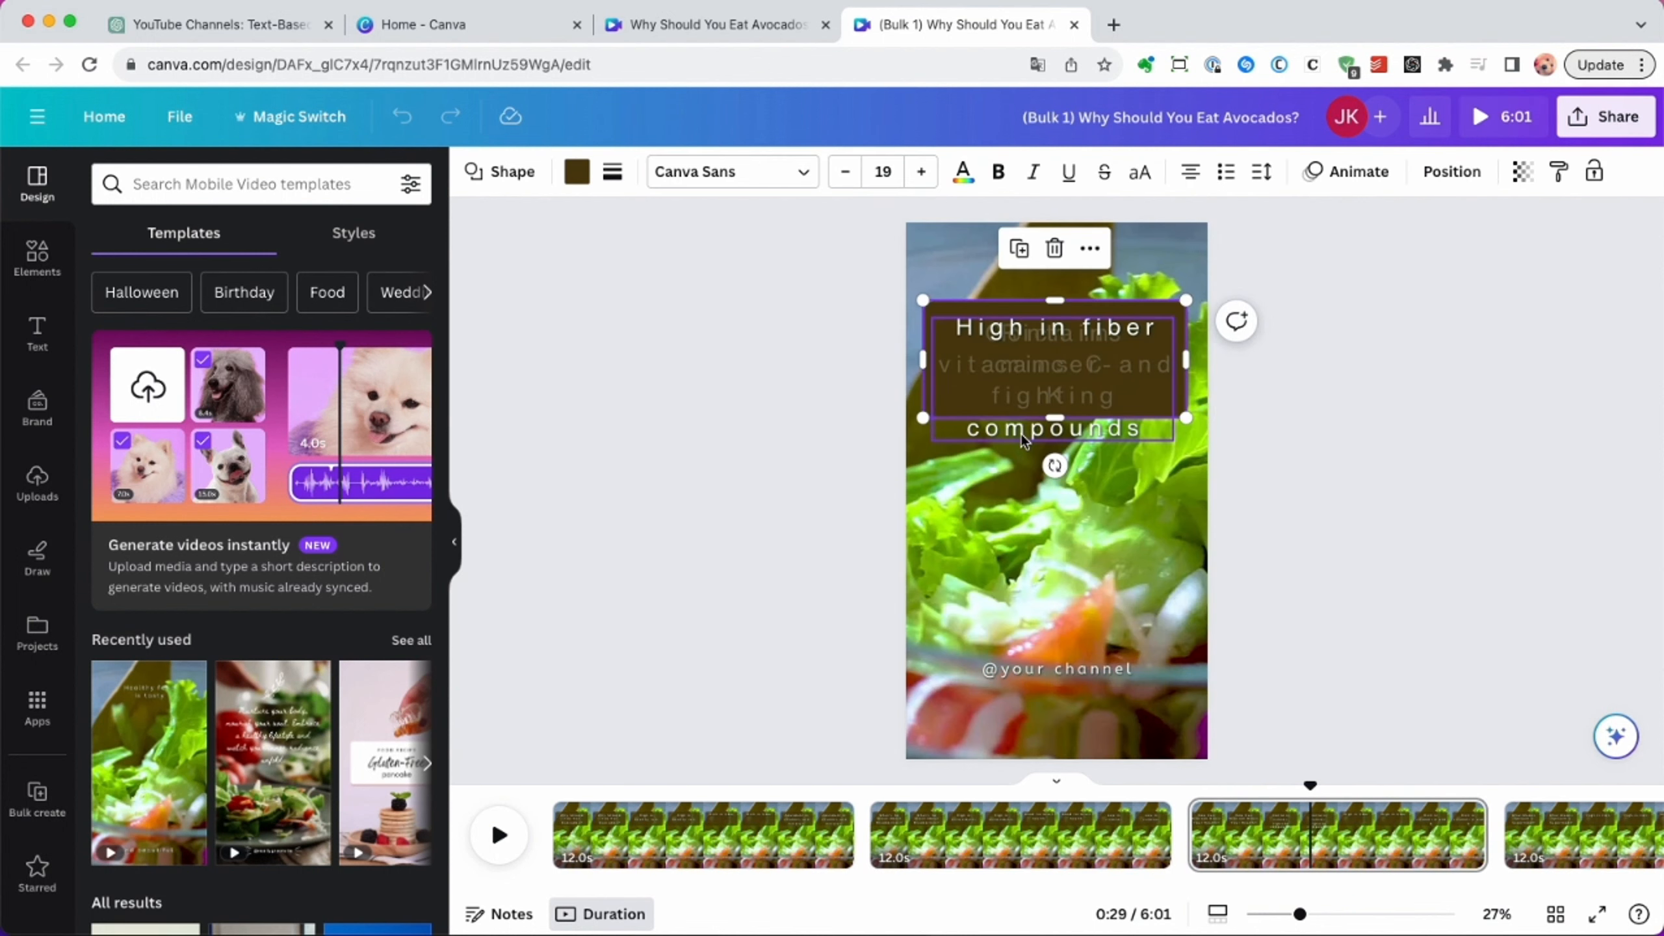
{"action": "left_click", "coordinate": [693, 171]}
{"action": "left_click", "coordinate": [731, 417]}
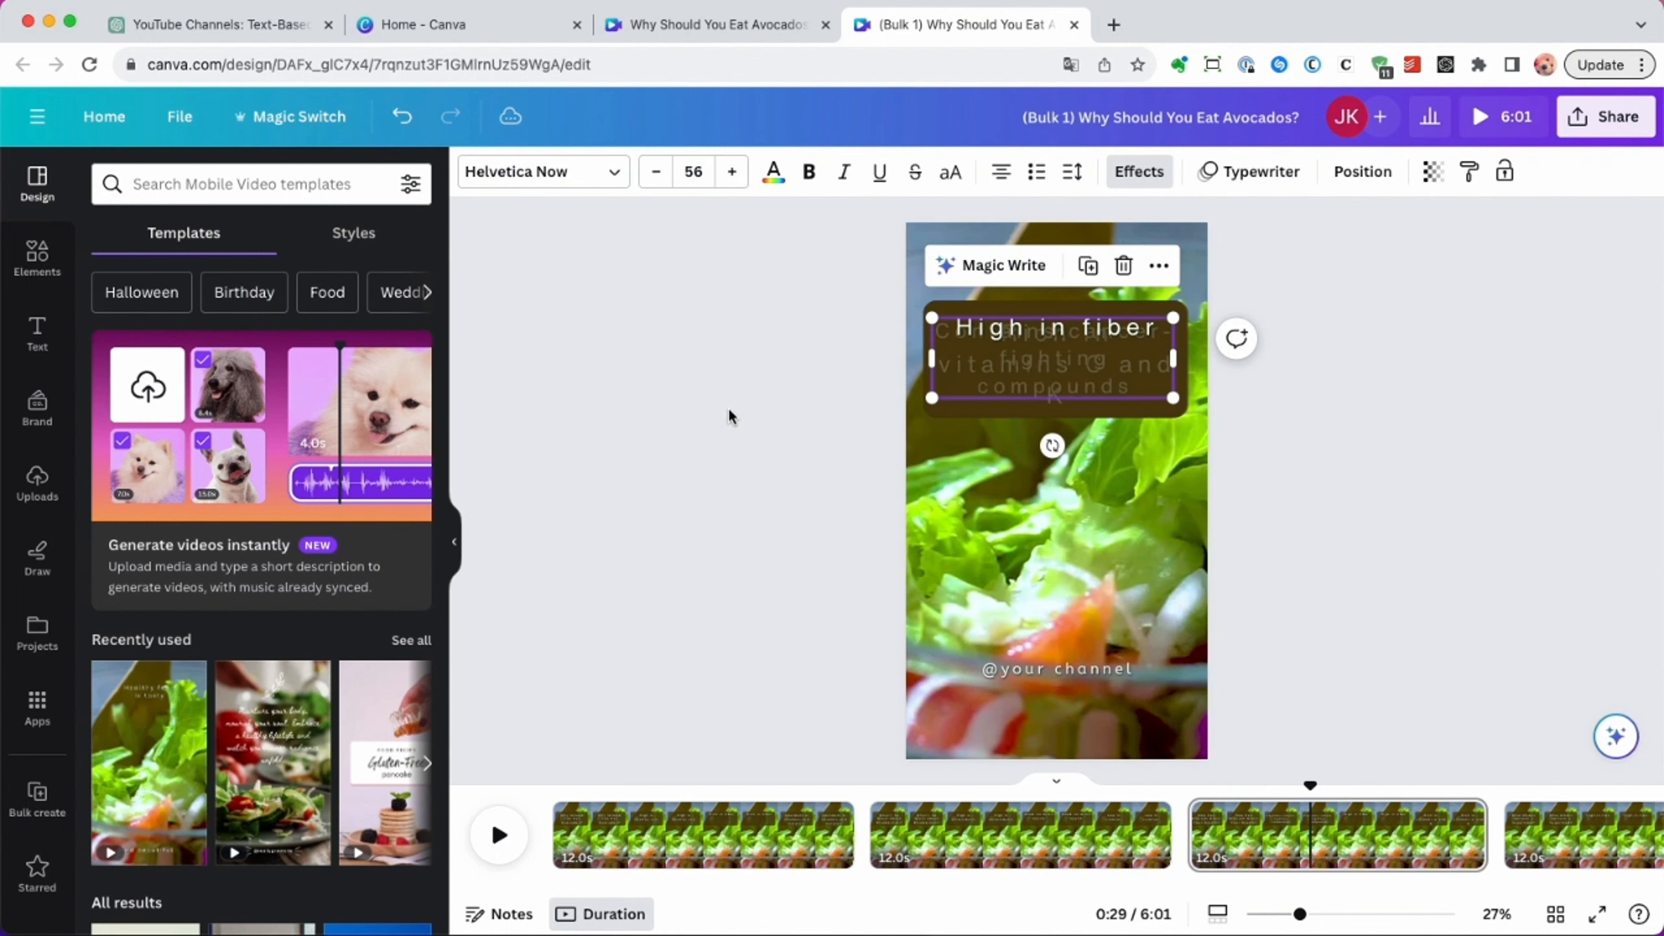
Reduce the font size of the overflowing text on a page further along the timeline so it fits its box.
{"action": "left_click_drag", "start_coordinate": [1314, 793], "coordinate": [1371, 785]}
{"action": "left_click", "coordinate": [965, 431]}
{"action": "left_click", "coordinate": [693, 171]}
{"action": "left_click", "coordinate": [728, 412]}
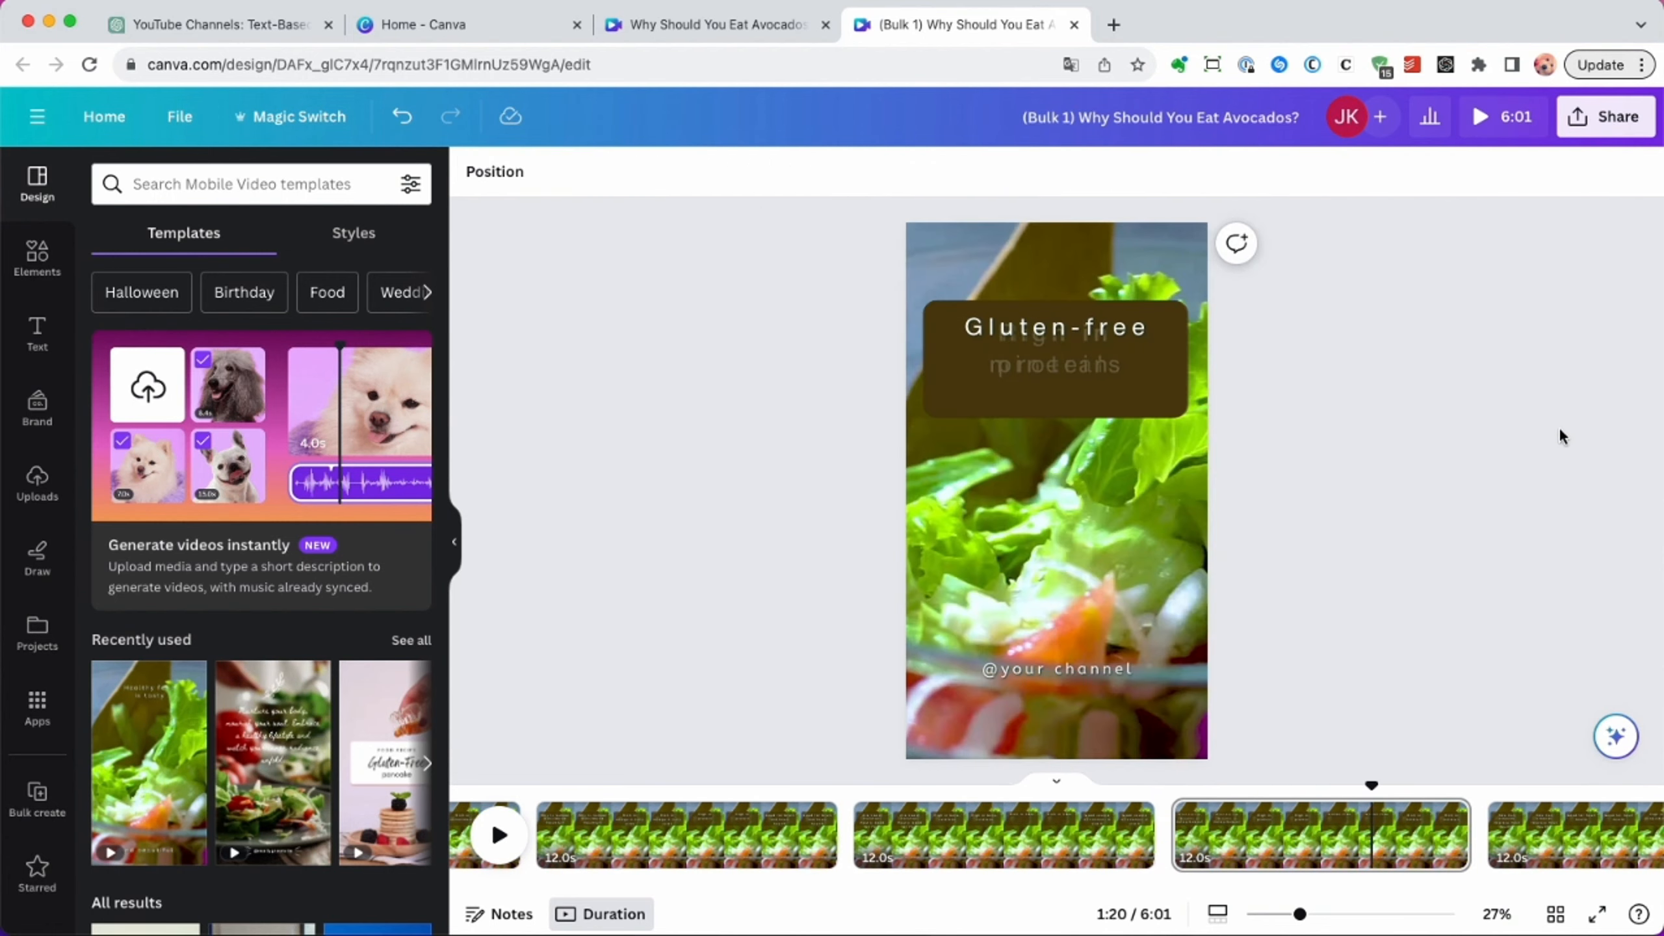
Rename the design healthy food and download all 30 pages as separate 1080p MP4 Video files.
{"action": "left_click", "coordinate": [1605, 125]}
{"action": "left_click", "coordinate": [1098, 174]}
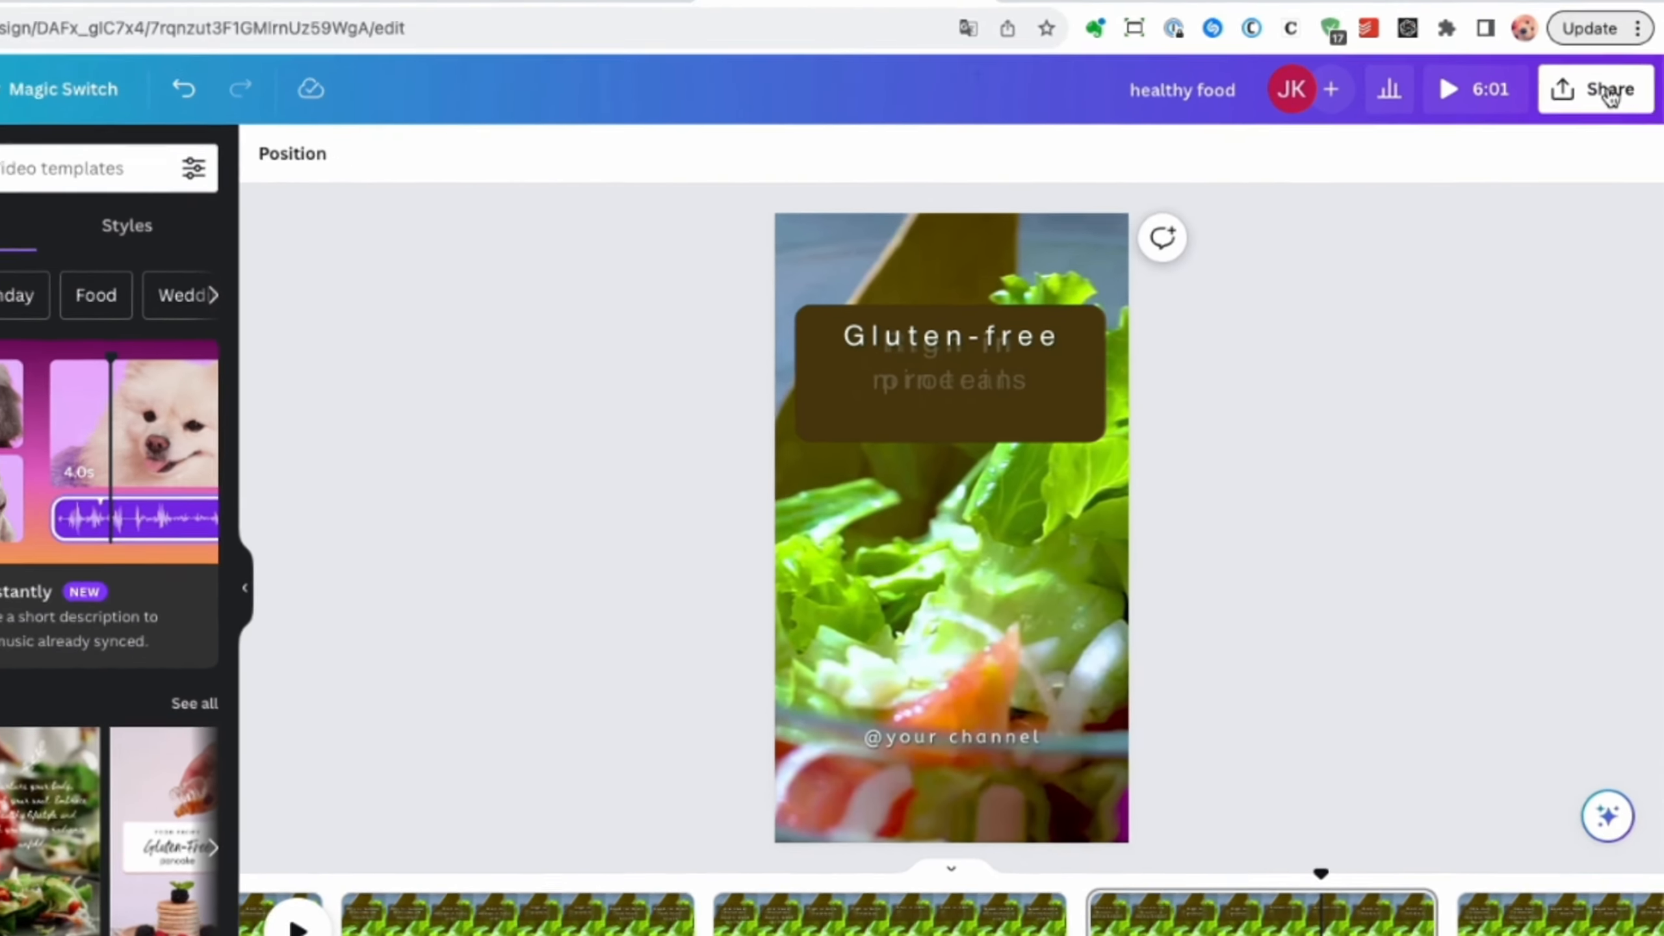
{"action": "left_click", "coordinate": [1631, 114]}
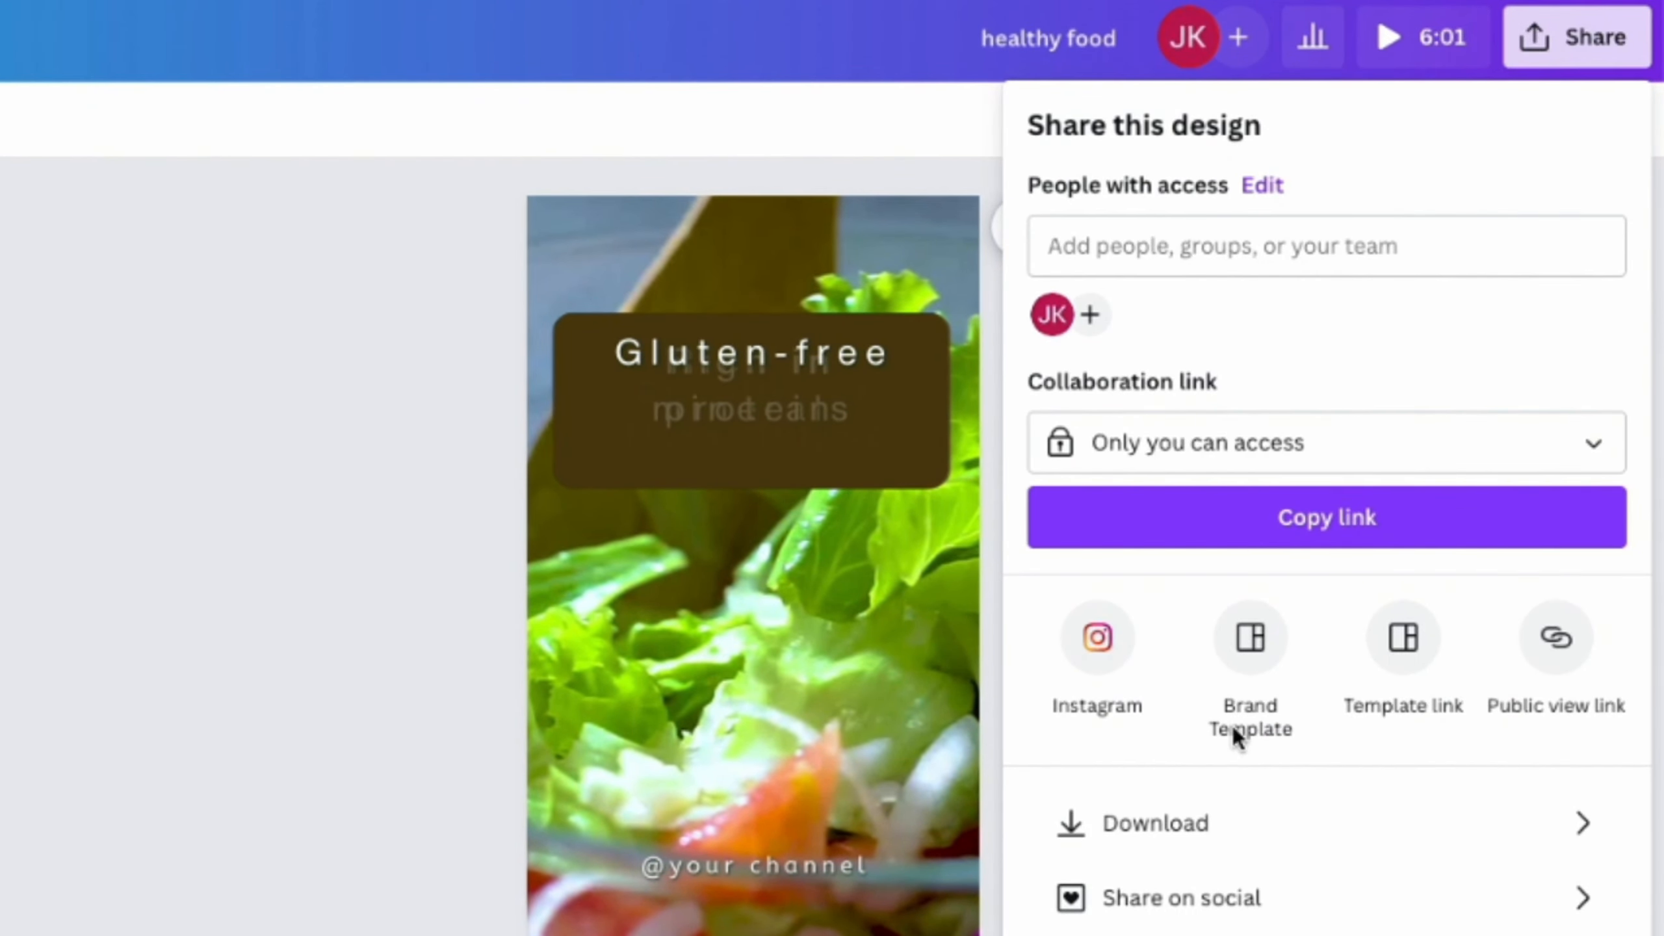
{"action": "left_click", "coordinate": [1183, 825]}
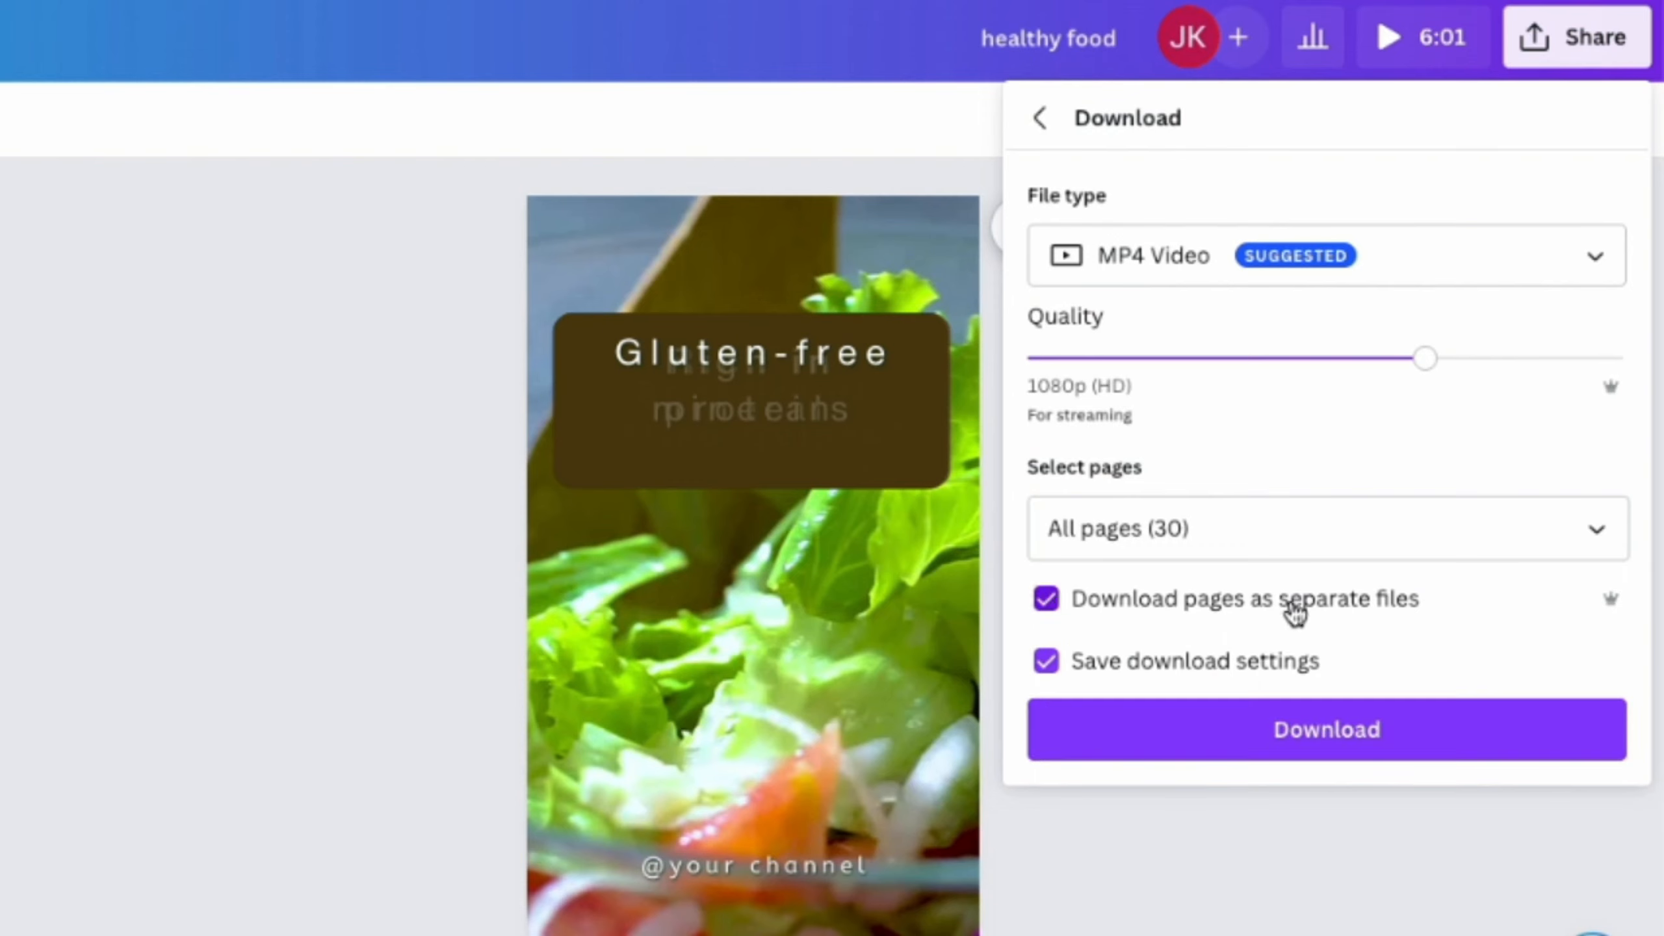
{"action": "left_click", "coordinate": [1314, 742]}
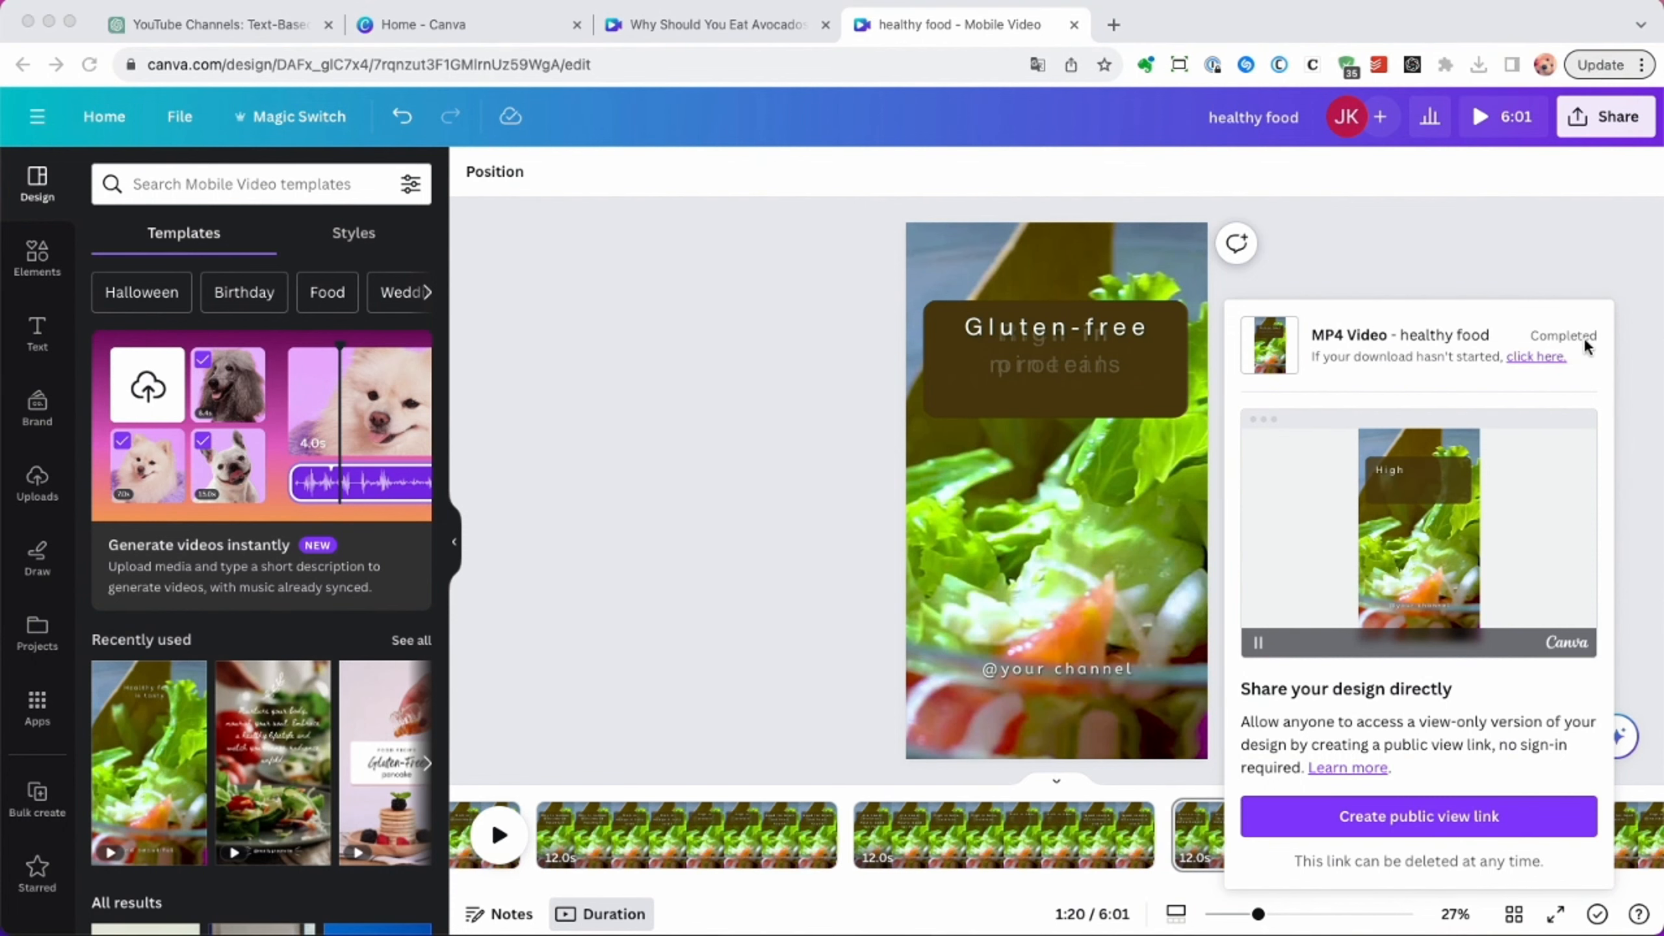
Look through the downloaded healthy food folder and open 1.mp4 to check the video.
{"action": "left_click", "coordinate": [1526, 934]}
{"action": "left_click", "coordinate": [928, 665]}
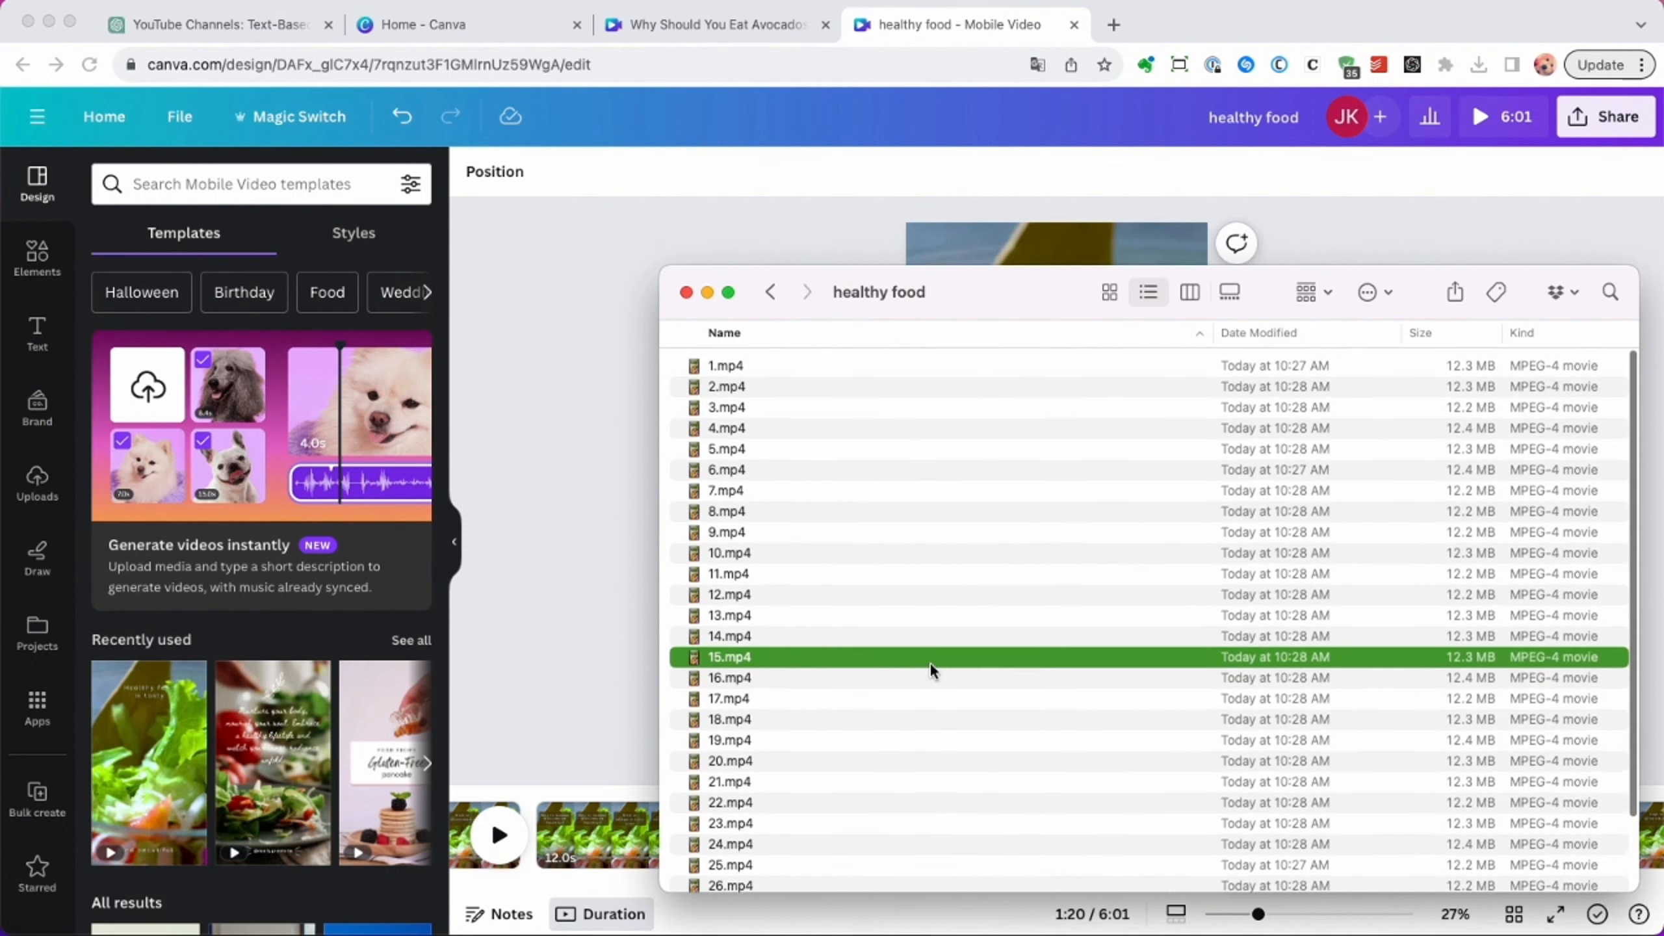
{"action": "scroll", "coordinate": [928, 665], "scroll_direction": "down", "scroll_amount": 5}
{"action": "left_click", "coordinate": [726, 875]}
{"action": "scroll", "coordinate": [733, 393], "scroll_direction": "up", "scroll_amount": 5}
{"action": "double_click", "coordinate": [721, 365]}
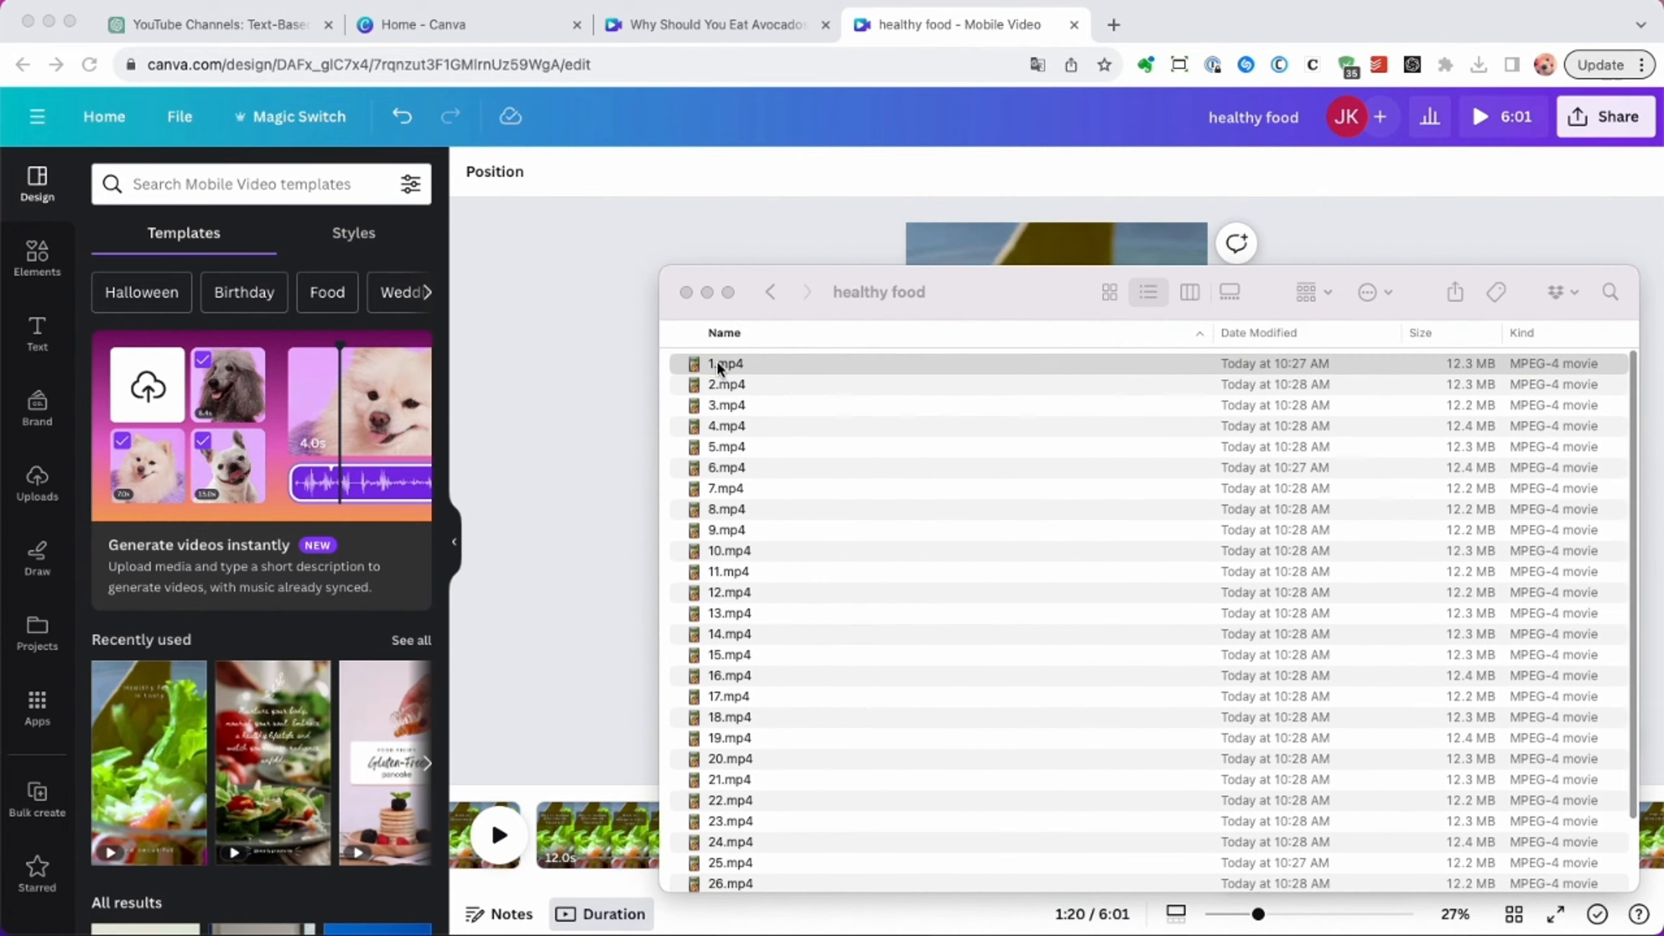
{"action": "left_click_drag", "start_coordinate": [50, 629], "coordinate": [741, 707]}
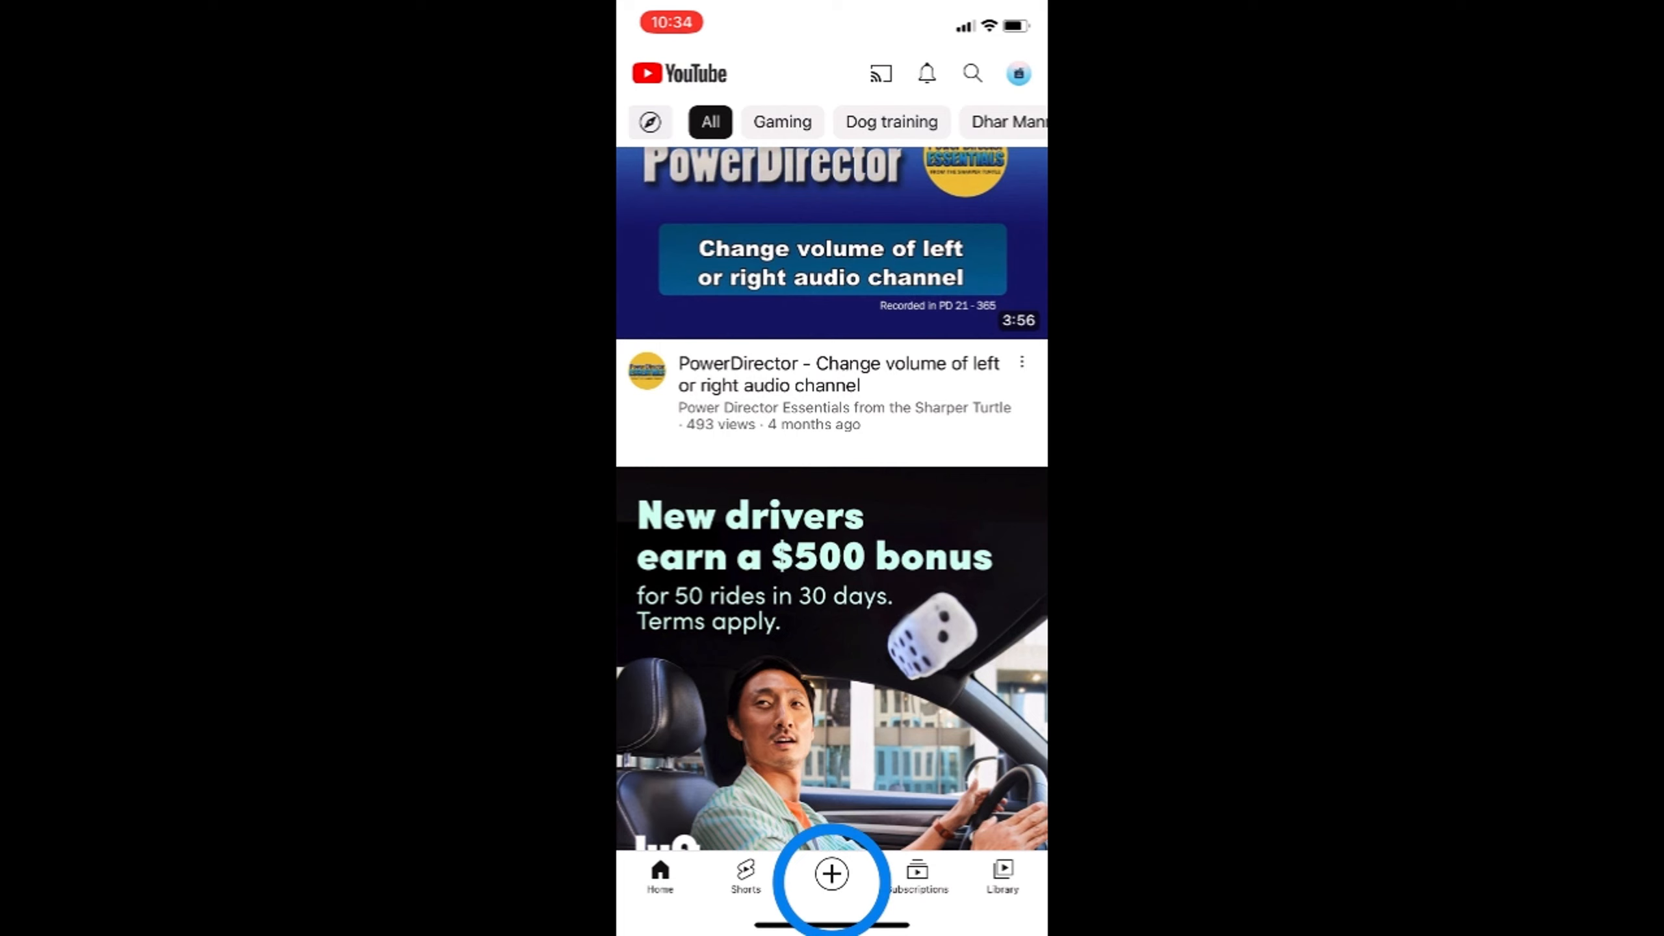
Switch to the YouTube mobile app and start an upload with one of the 12-second videos at full length.
{"action": "left_click", "coordinate": [831, 874]}
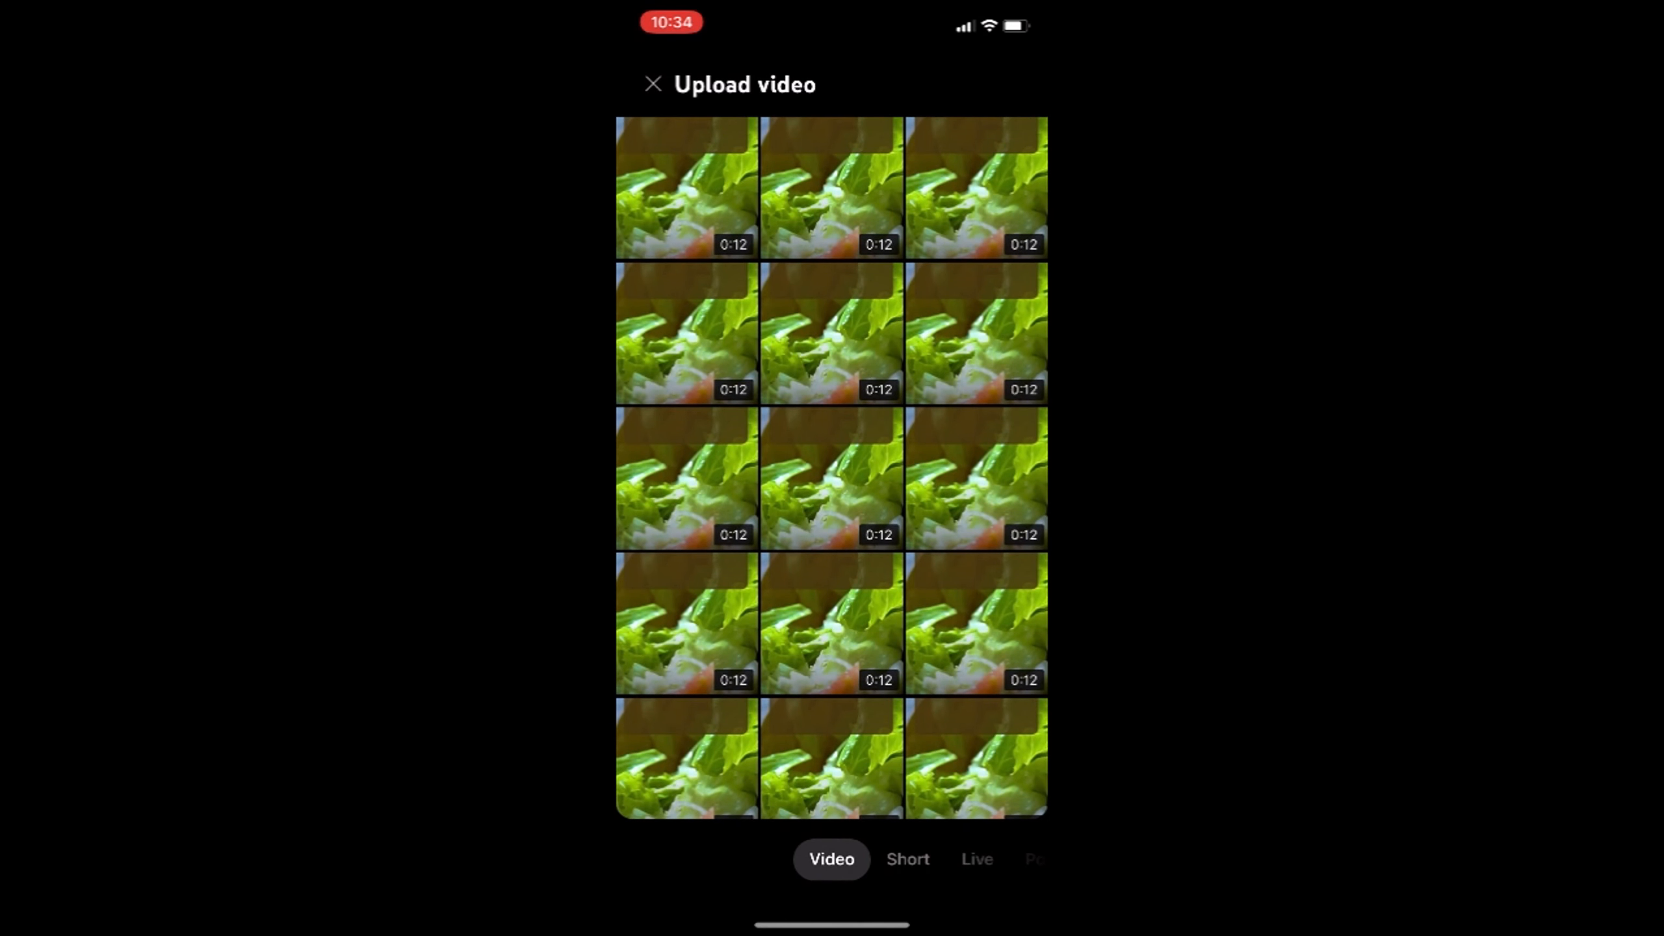
{"action": "left_click", "coordinate": [977, 188]}
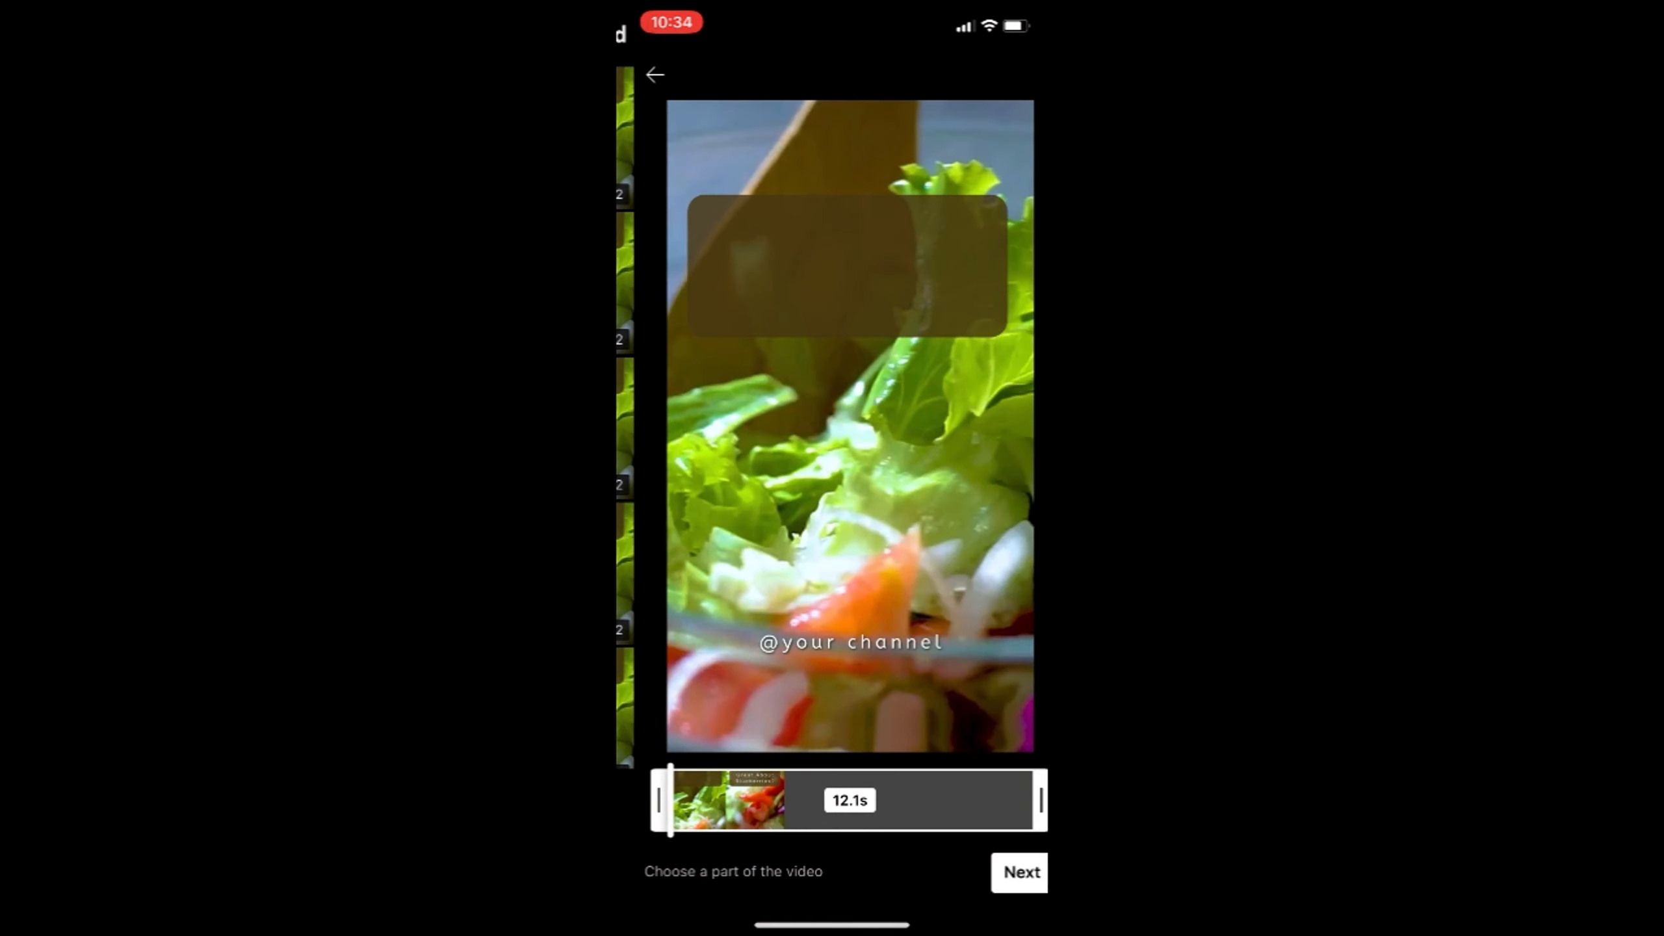
{"action": "left_click", "coordinate": [1004, 871]}
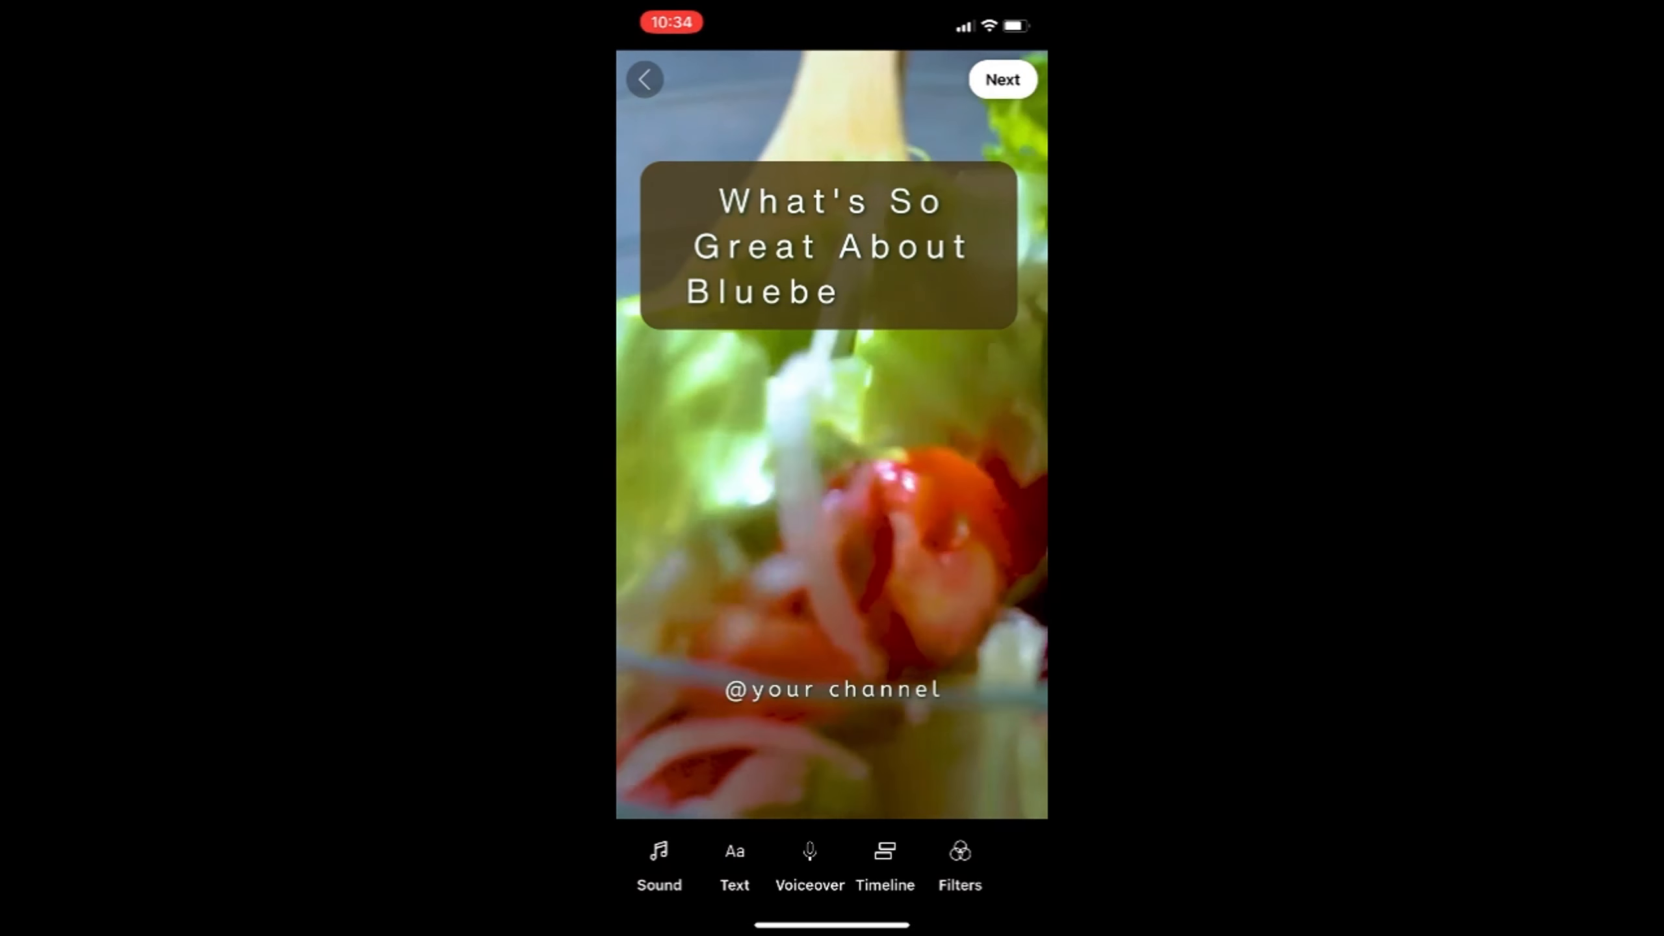
Browse the available sounds for the Short and leave the sound library without adding one.
{"action": "left_click", "coordinate": [657, 852]}
{"action": "scroll", "coordinate": [832, 591], "scroll_direction": "down", "scroll_amount": 7}
{"action": "scroll", "coordinate": [831, 590], "scroll_direction": "up", "scroll_amount": 1}
{"action": "left_click", "coordinate": [636, 73]}
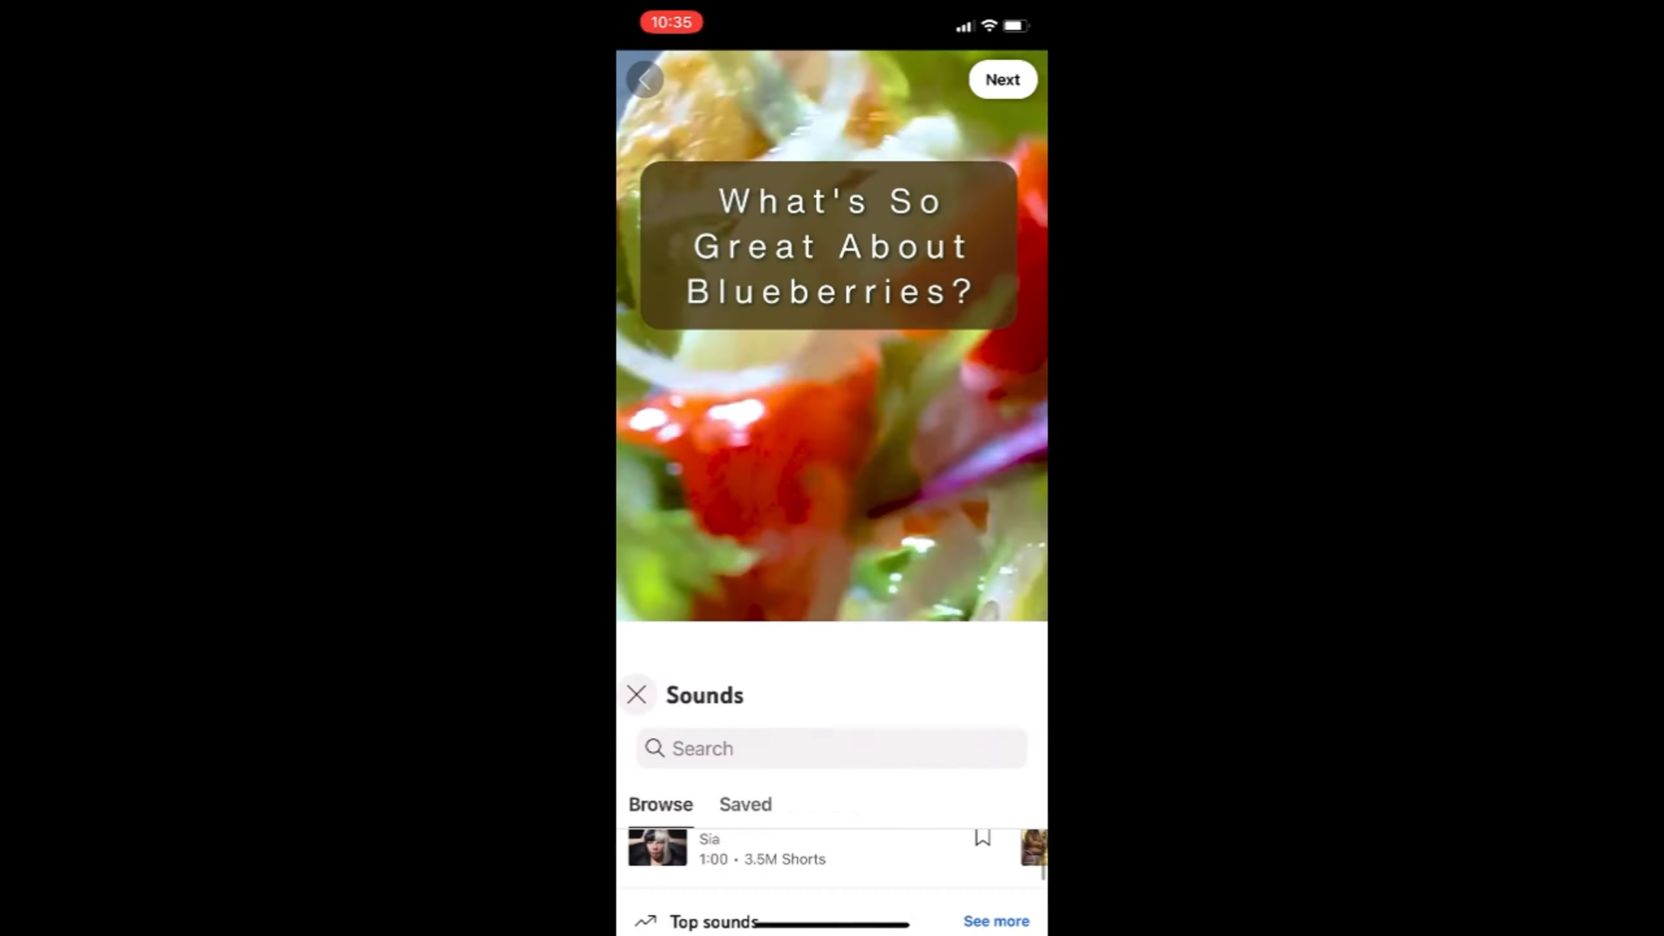
Continue to the Short's details and choose the frame showing the complete Blueberries title as its cover.
{"action": "left_click", "coordinate": [1003, 79]}
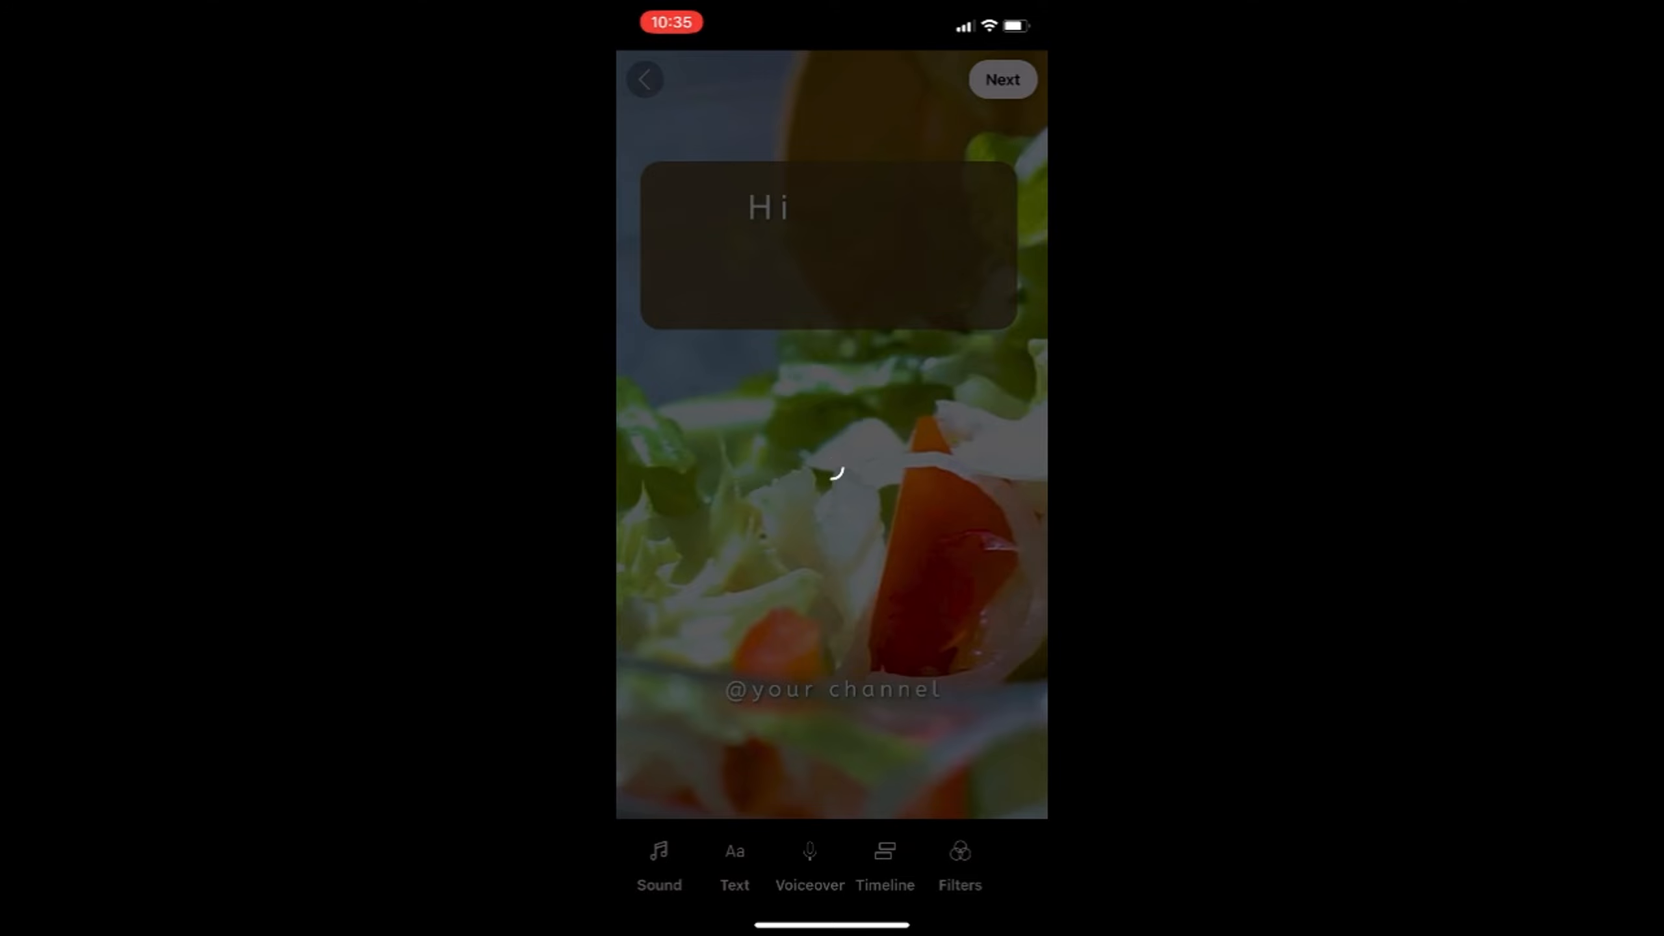
{"action": "left_click", "coordinate": [673, 169]}
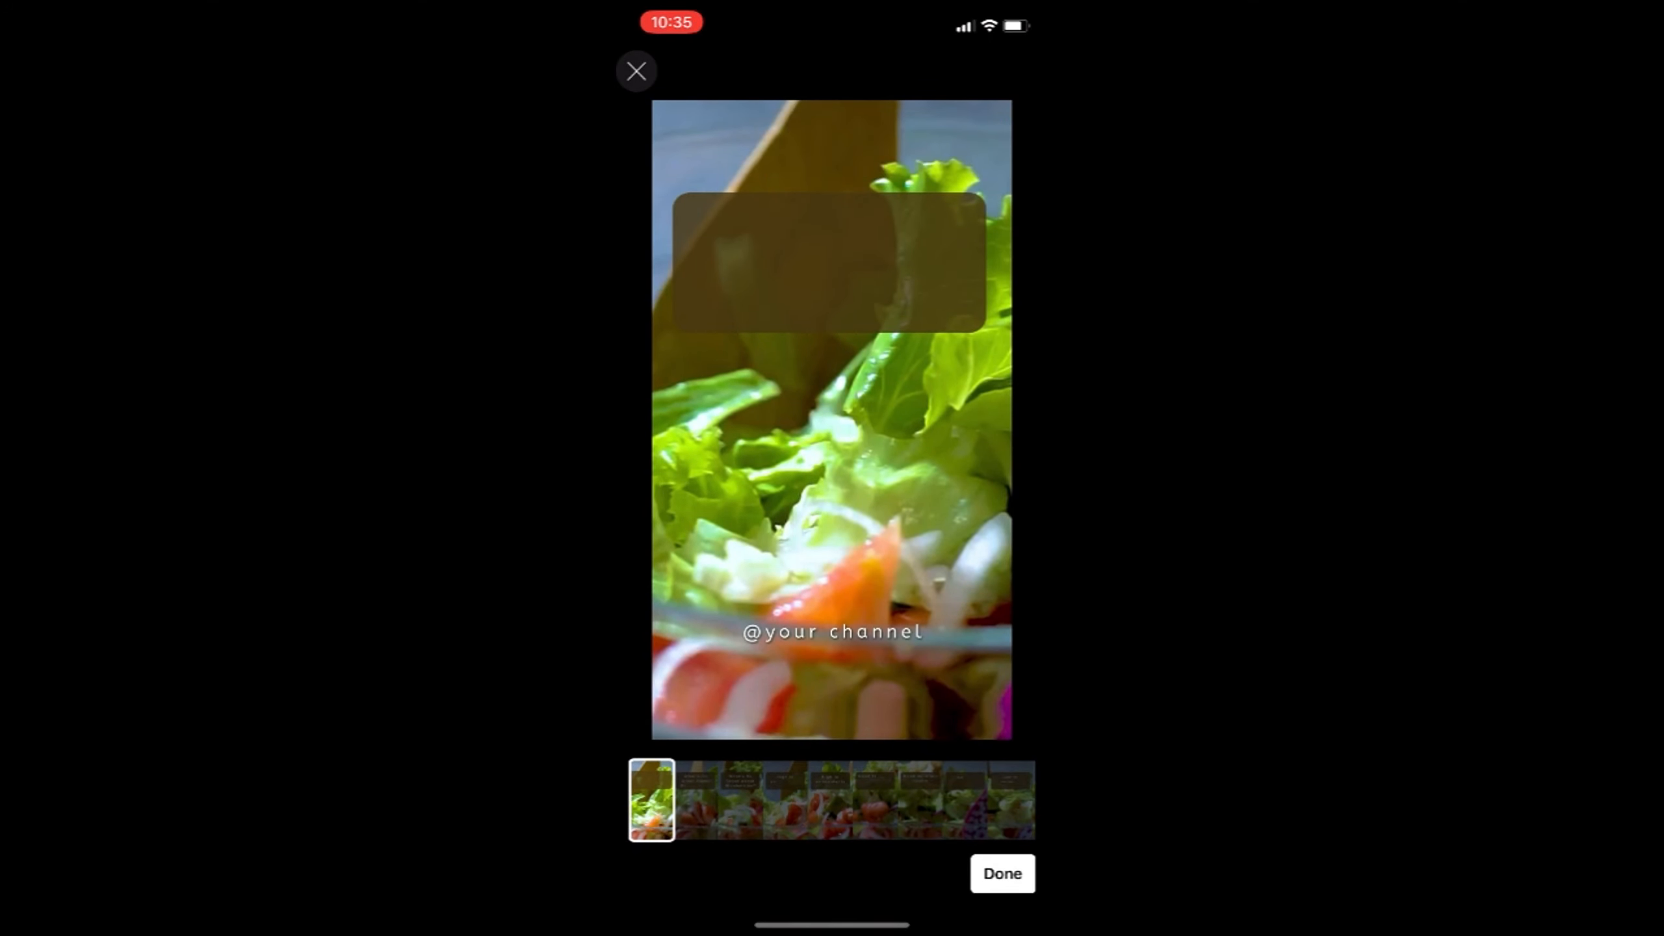
{"action": "left_click_drag", "start_coordinate": [652, 800], "coordinate": [739, 799]}
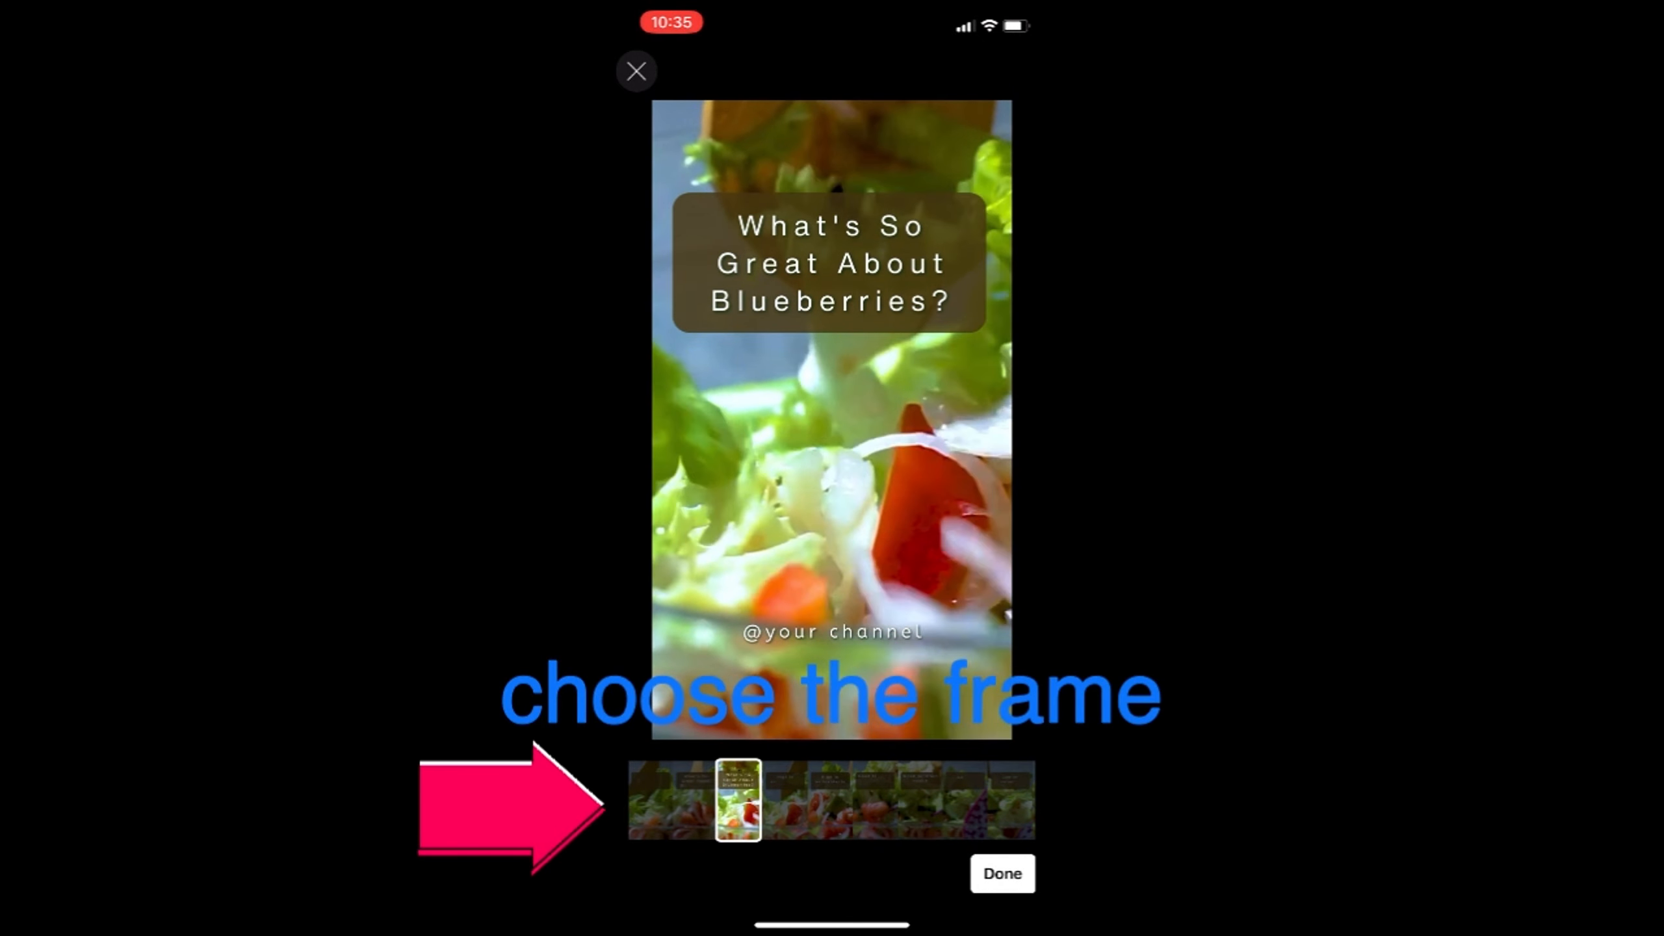
{"action": "left_click", "coordinate": [1002, 873]}
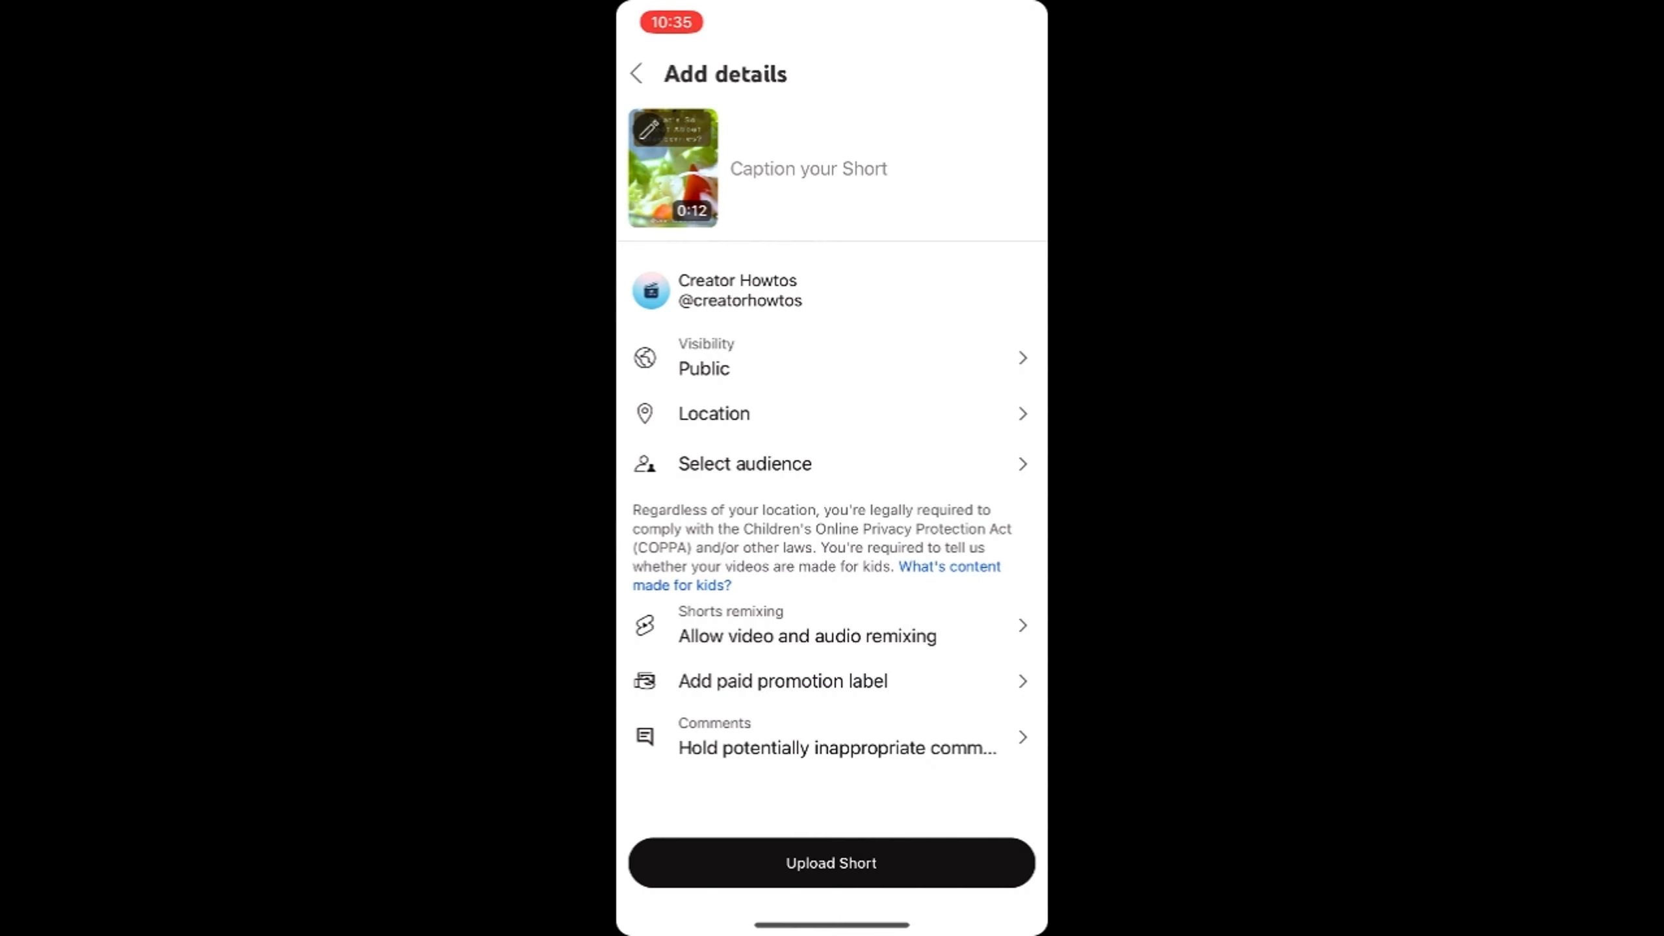